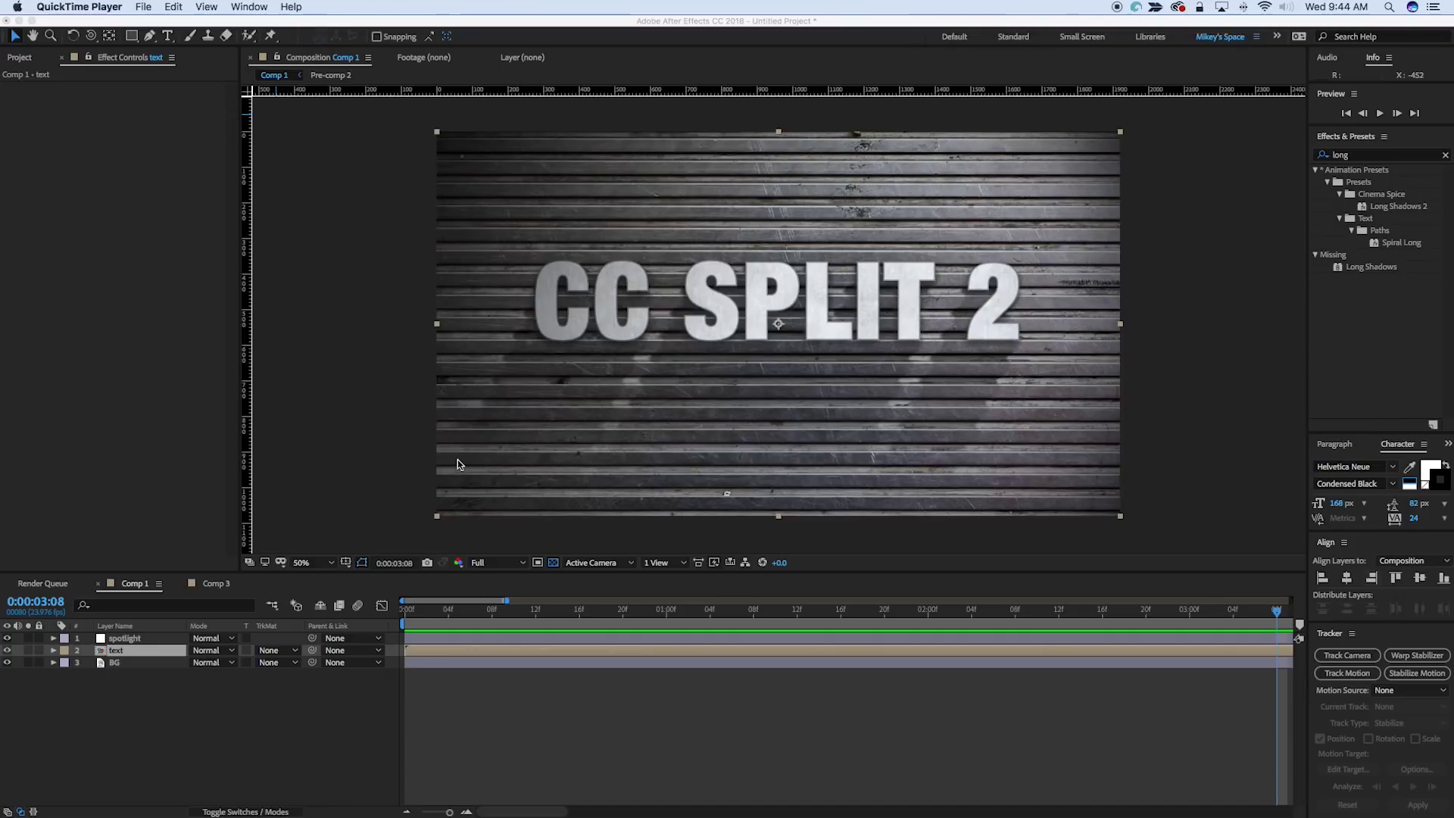
# Select the BG layer and hide the text and spotlight layers in Comp 1
pyautogui.click(467, 665)
pyautogui.click(467, 665)
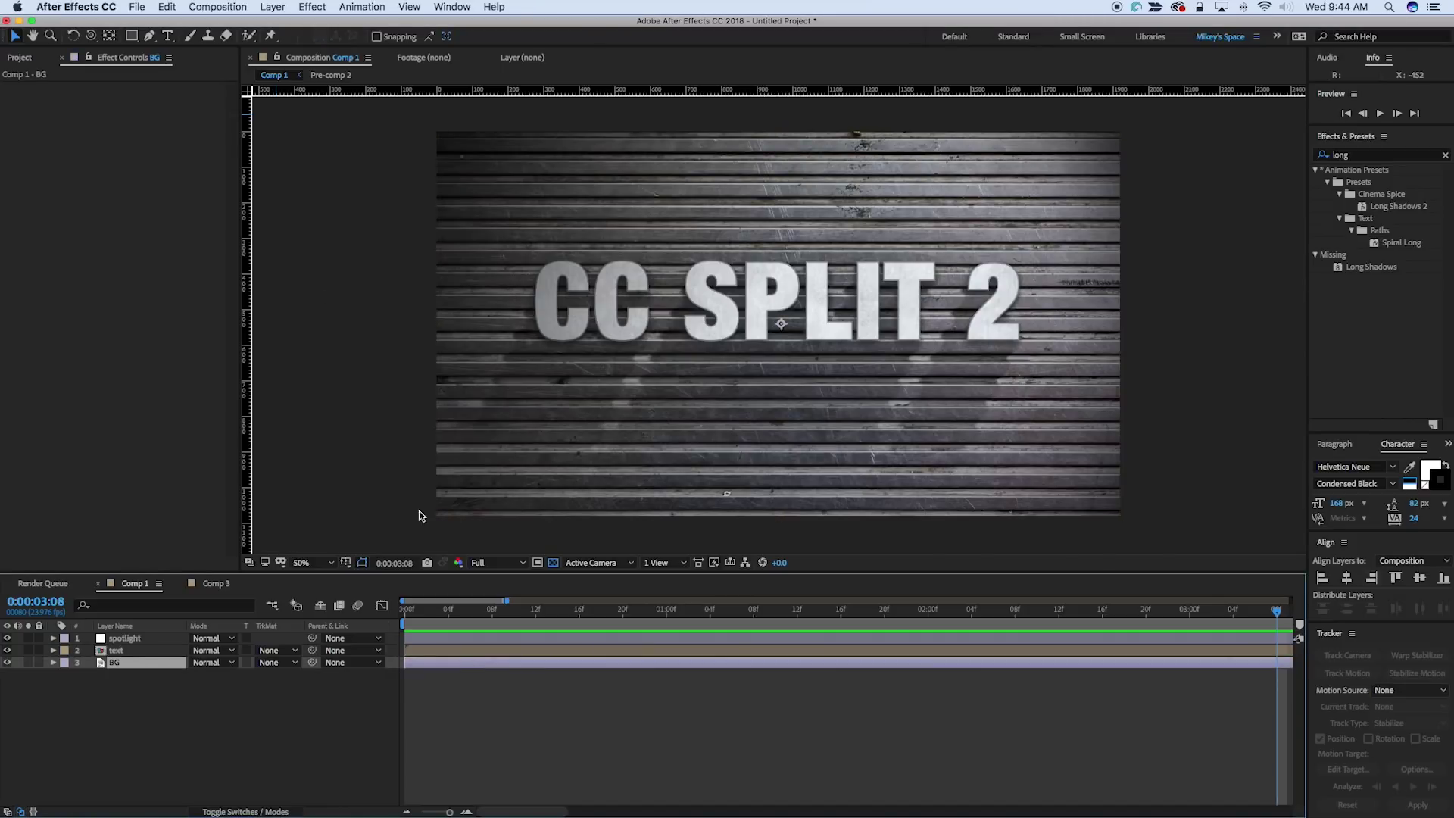
pyautogui.click(7, 650)
pyautogui.click(7, 638)
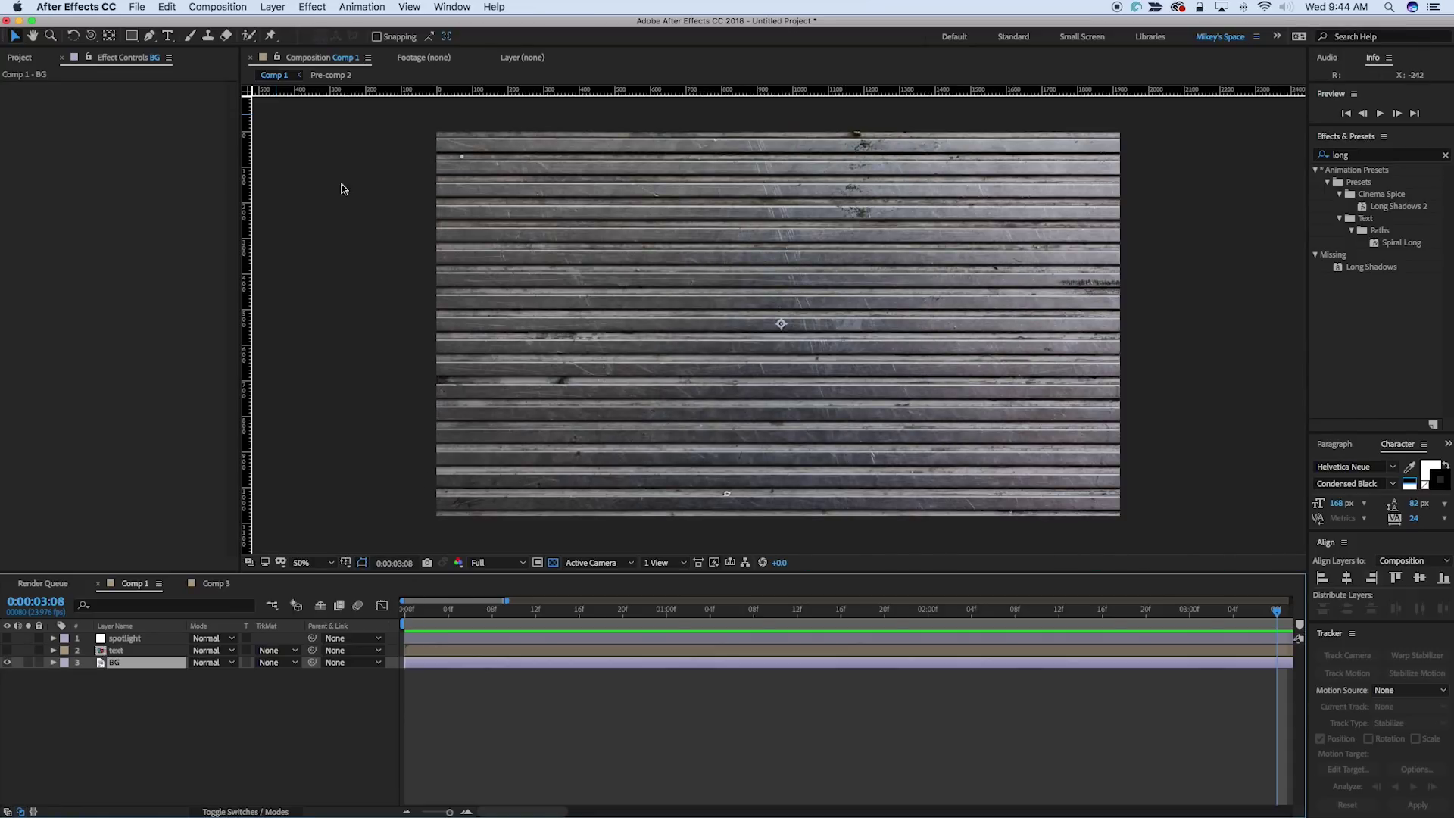
# Apply the CC Split distort effect to the BG layer and set Split to 23
pyautogui.click(312, 7)
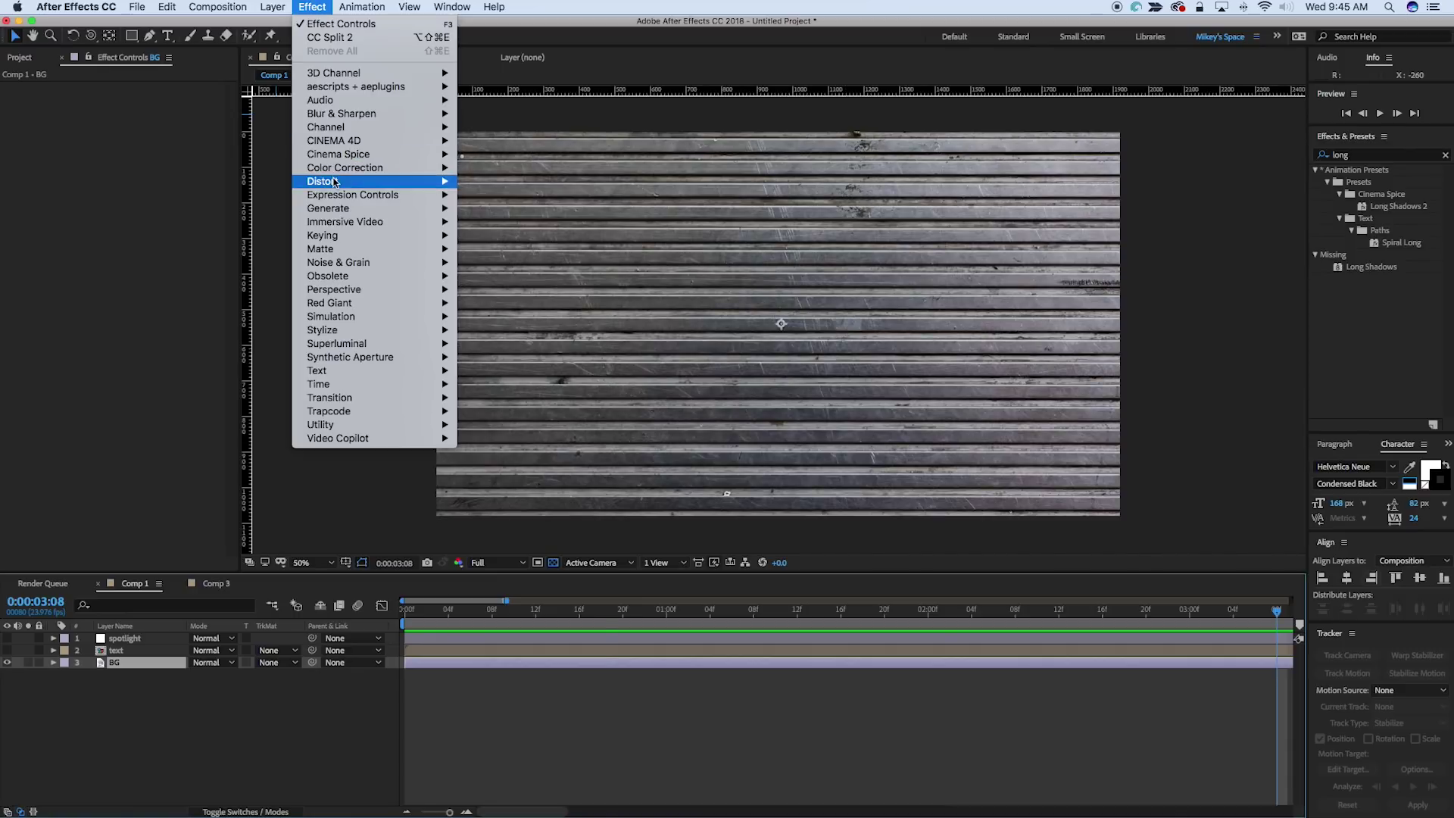
pyautogui.moveTo(331, 181)
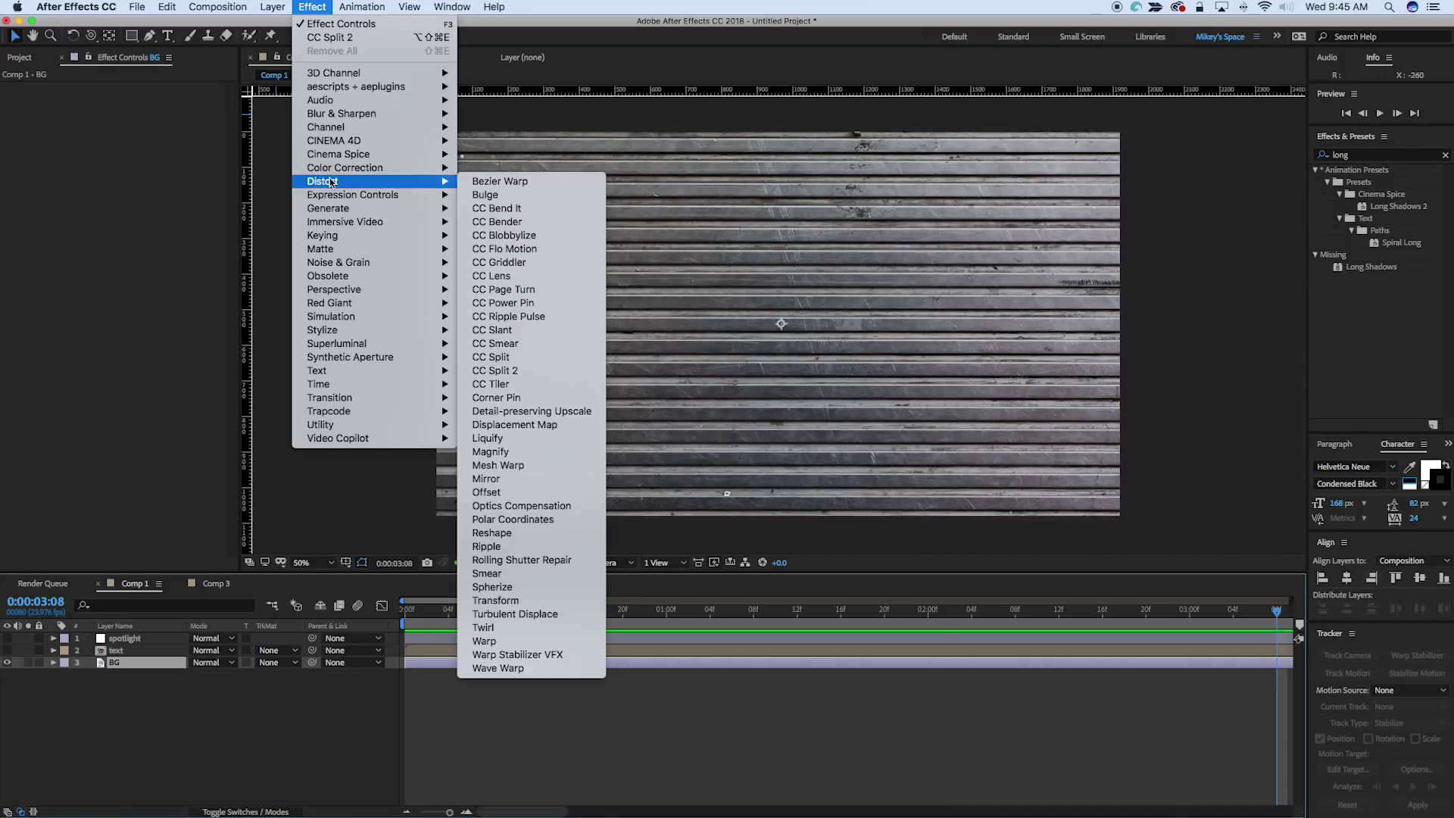
pyautogui.click(522, 357)
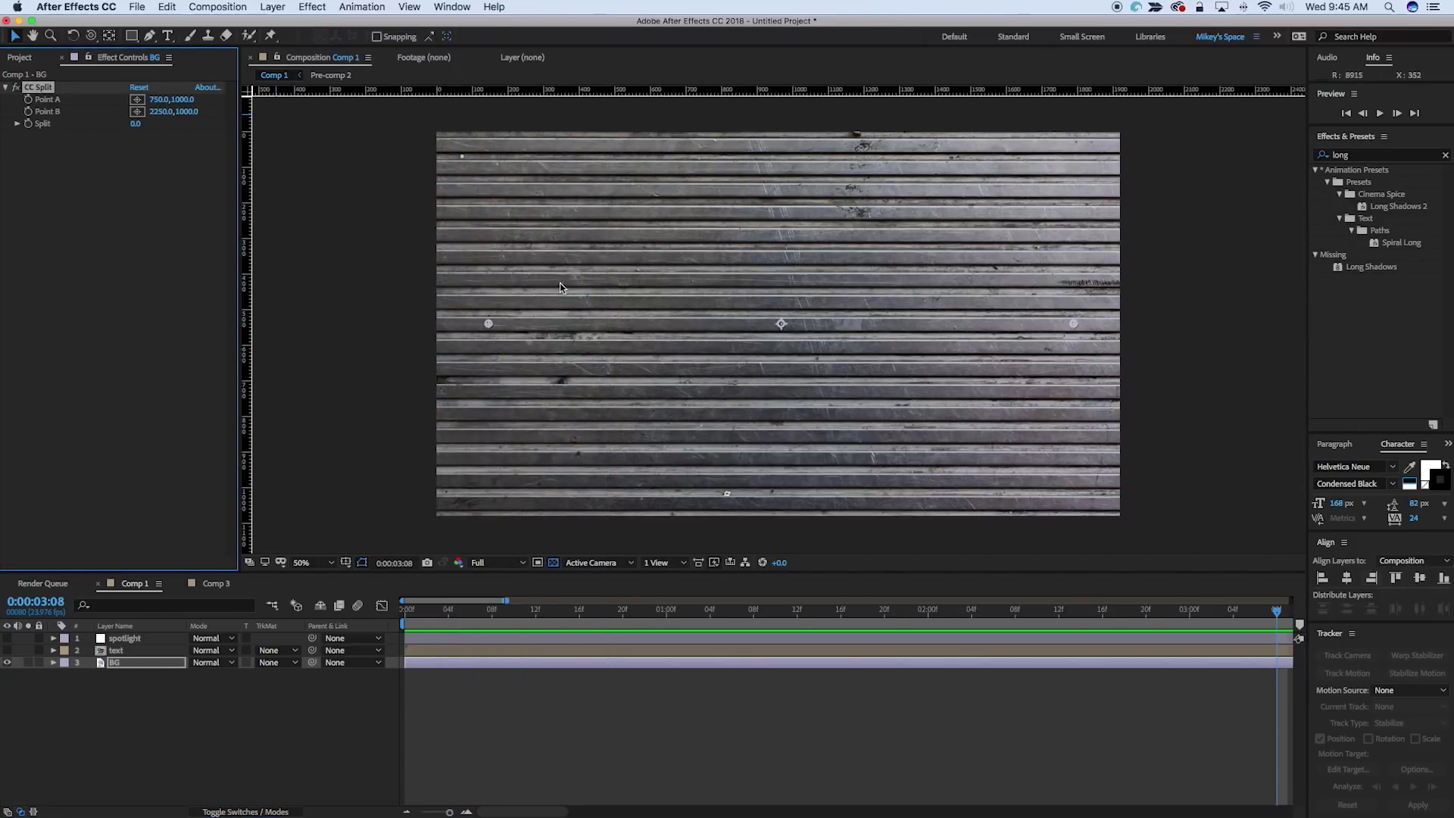
pyautogui.moveTo(134, 127)
pyautogui.mouseDown()
pyautogui.moveTo(148, 127)
pyautogui.moveTo(106, 126)
pyautogui.moveTo(150, 127)
pyautogui.moveTo(97, 126)
pyautogui.moveTo(115, 128)
pyautogui.mouseUp()
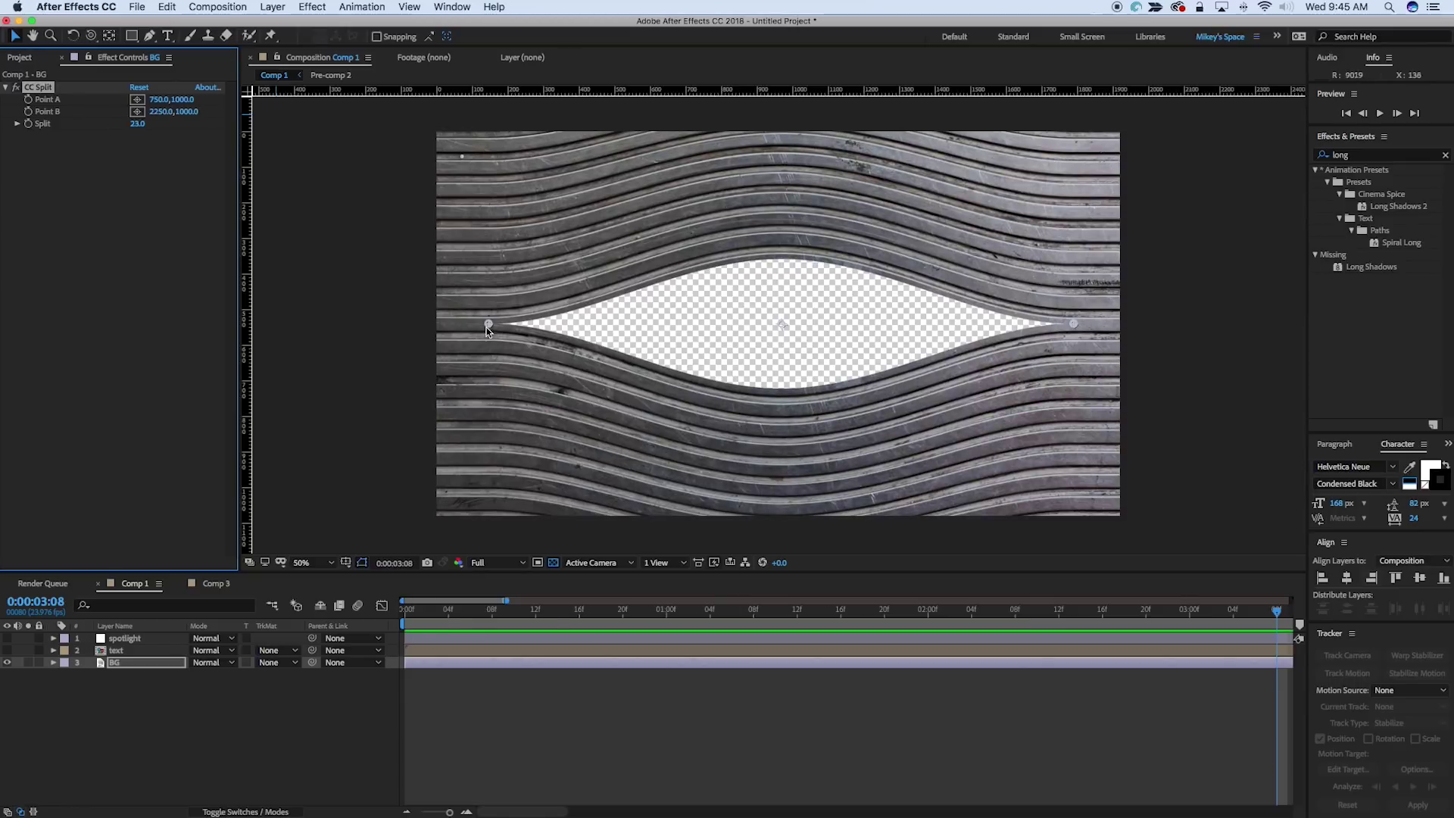
# Try moving CC Split's Point A inward to about 936, 989, and delete the CC Split effect
pyautogui.moveTo(489, 323); pyautogui.dragTo(1080, 311)
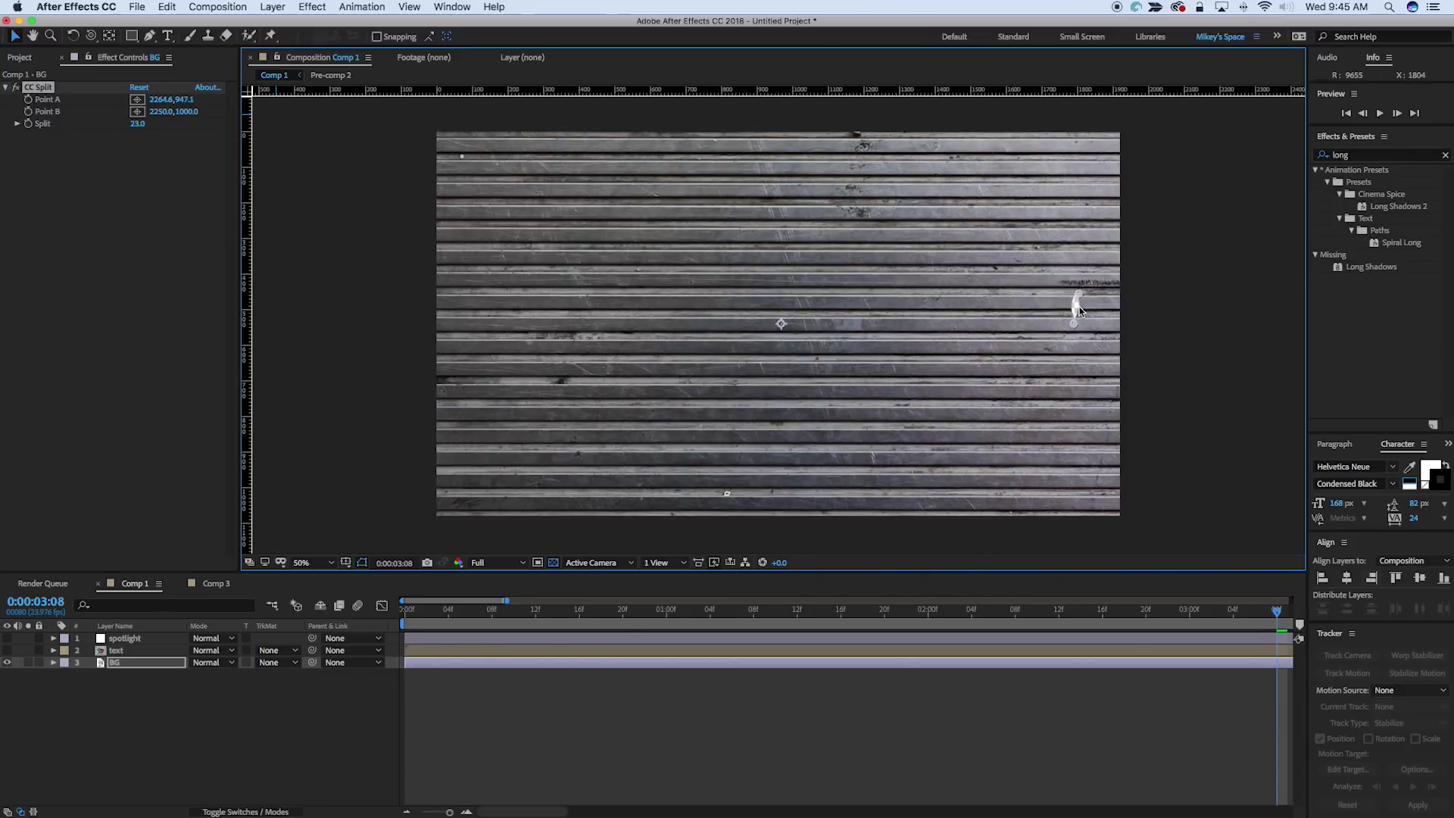
pyautogui.moveTo(868, 270); pyautogui.dragTo(561, 319)
pyautogui.click(63, 89)
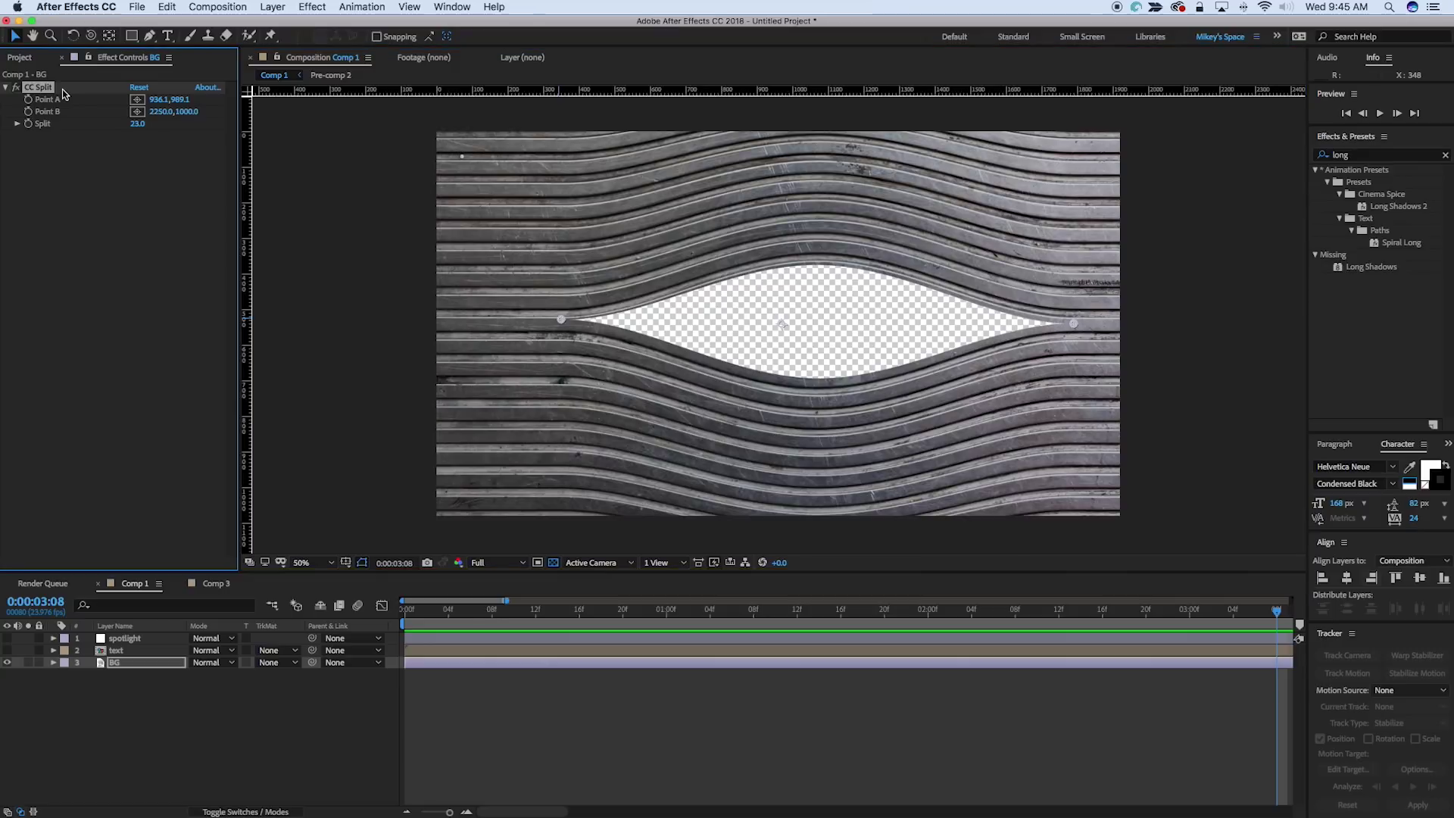
pyautogui.press('Delete')
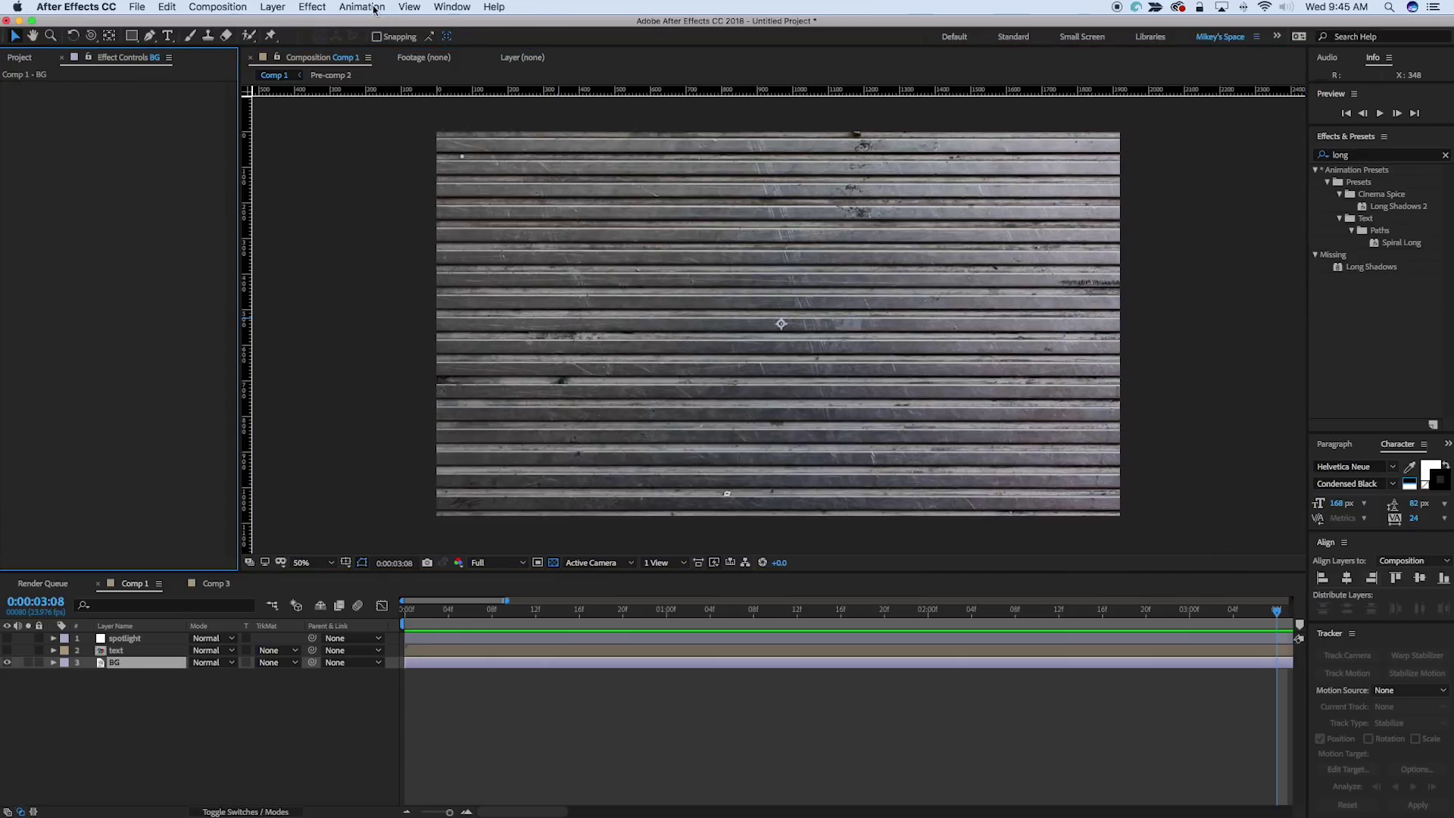
# Apply the CC Split 2 distort effect to the BG layer
pyautogui.click(313, 7)
pyautogui.moveTo(356, 181)
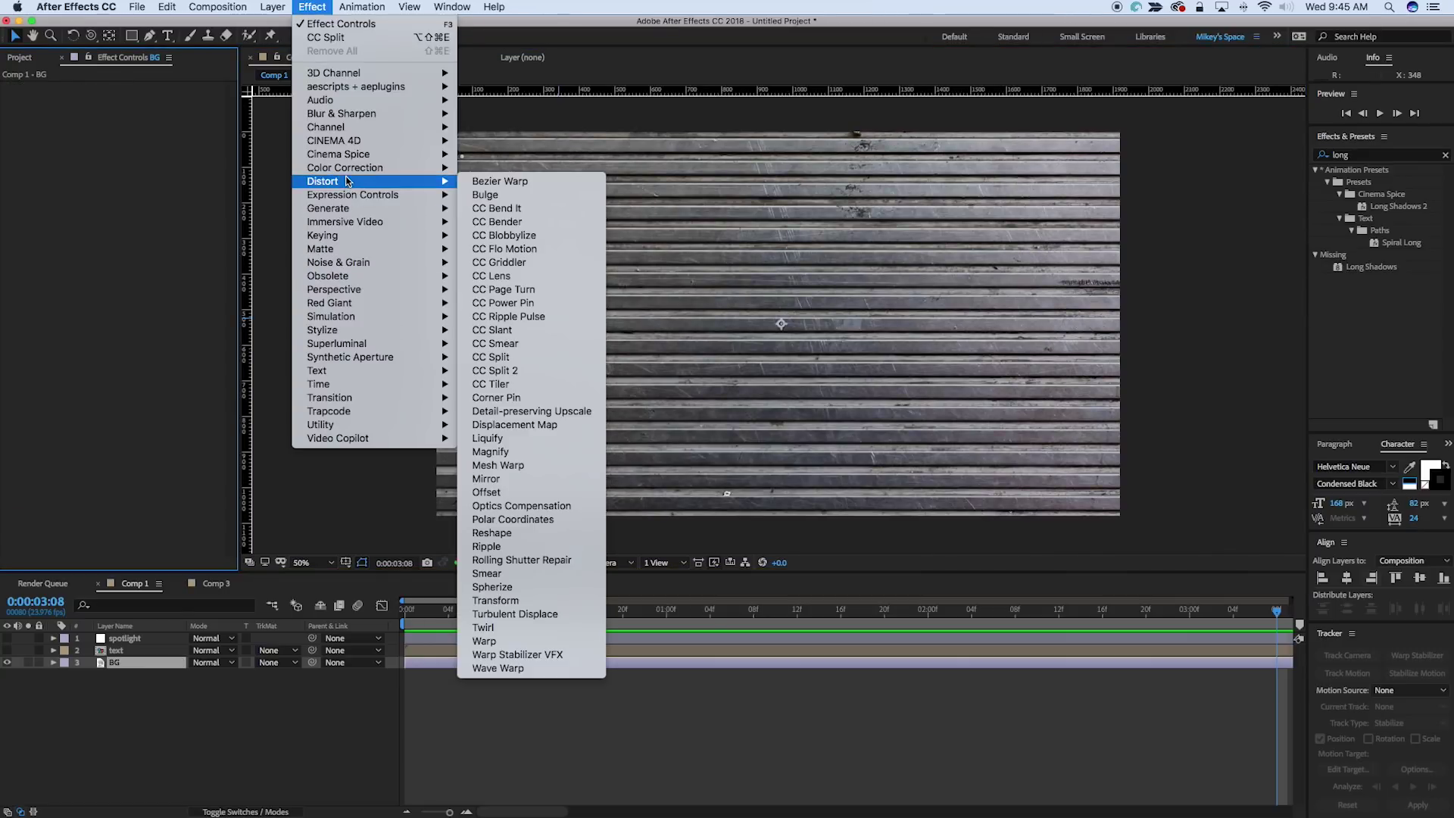
pyautogui.click(500, 371)
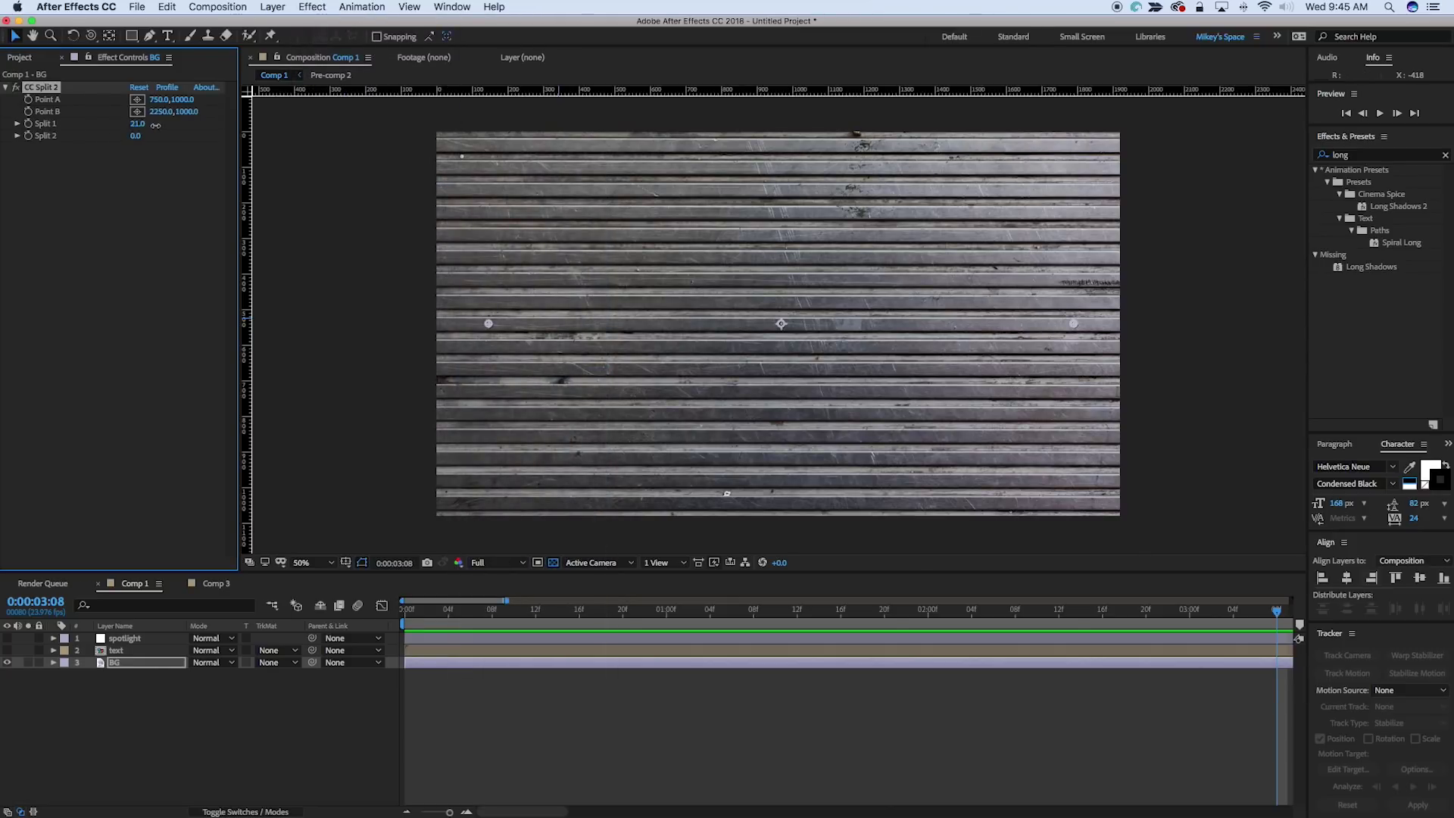
# Try out the Split 1 and Split 2 amounts, returning both to 0, and inspect the split profile without changing it
pyautogui.moveTo(135, 124)
pyautogui.mouseDown()
pyautogui.moveTo(152, 124)
pyautogui.moveTo(122, 126)
pyautogui.moveTo(134, 136)
pyautogui.mouseUp()
pyautogui.moveTo(135, 136); pyautogui.dragTo(76, 132)
pyautogui.click(168, 88)
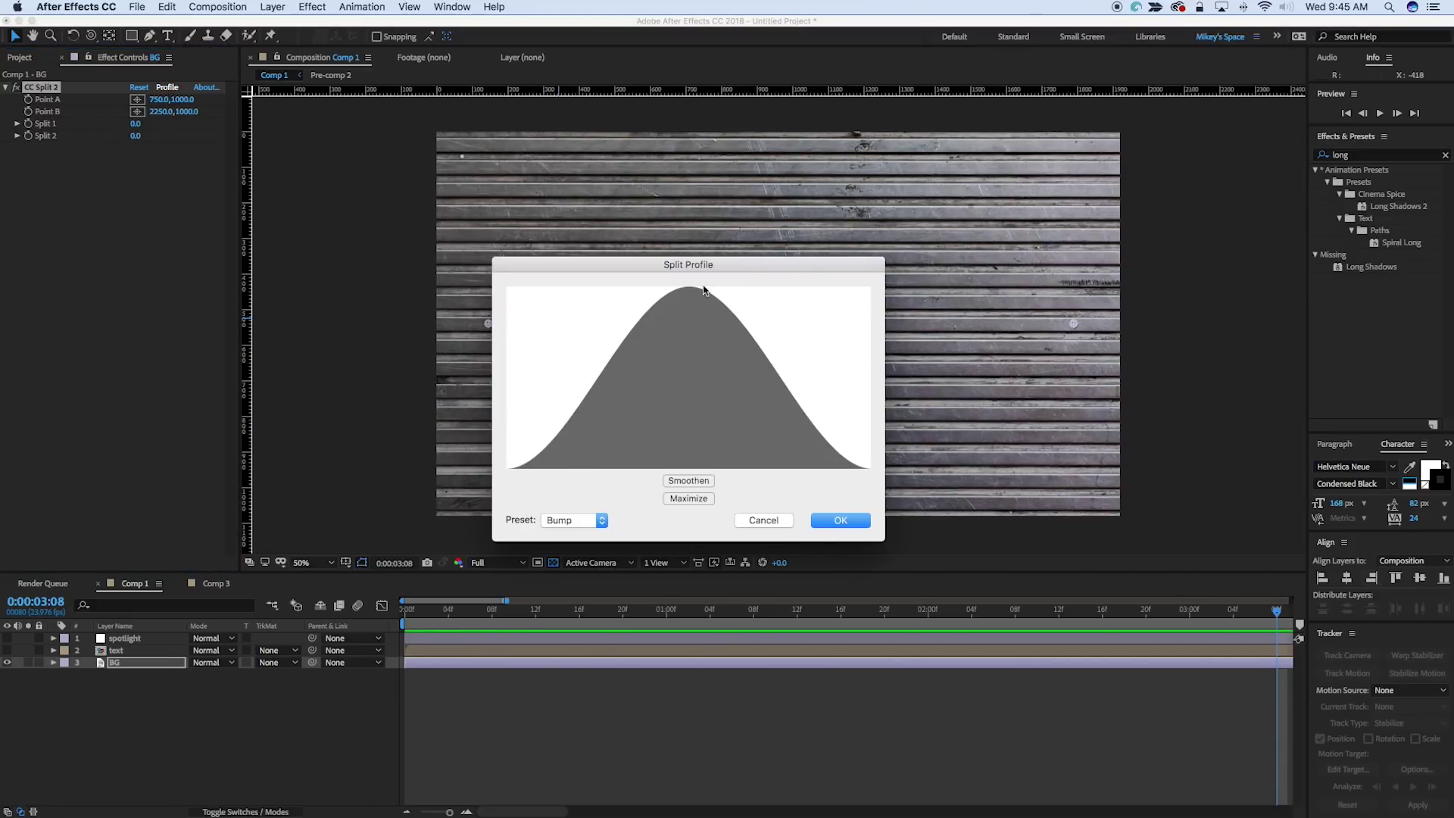
pyautogui.moveTo(735, 267); pyautogui.dragTo(365, 404)
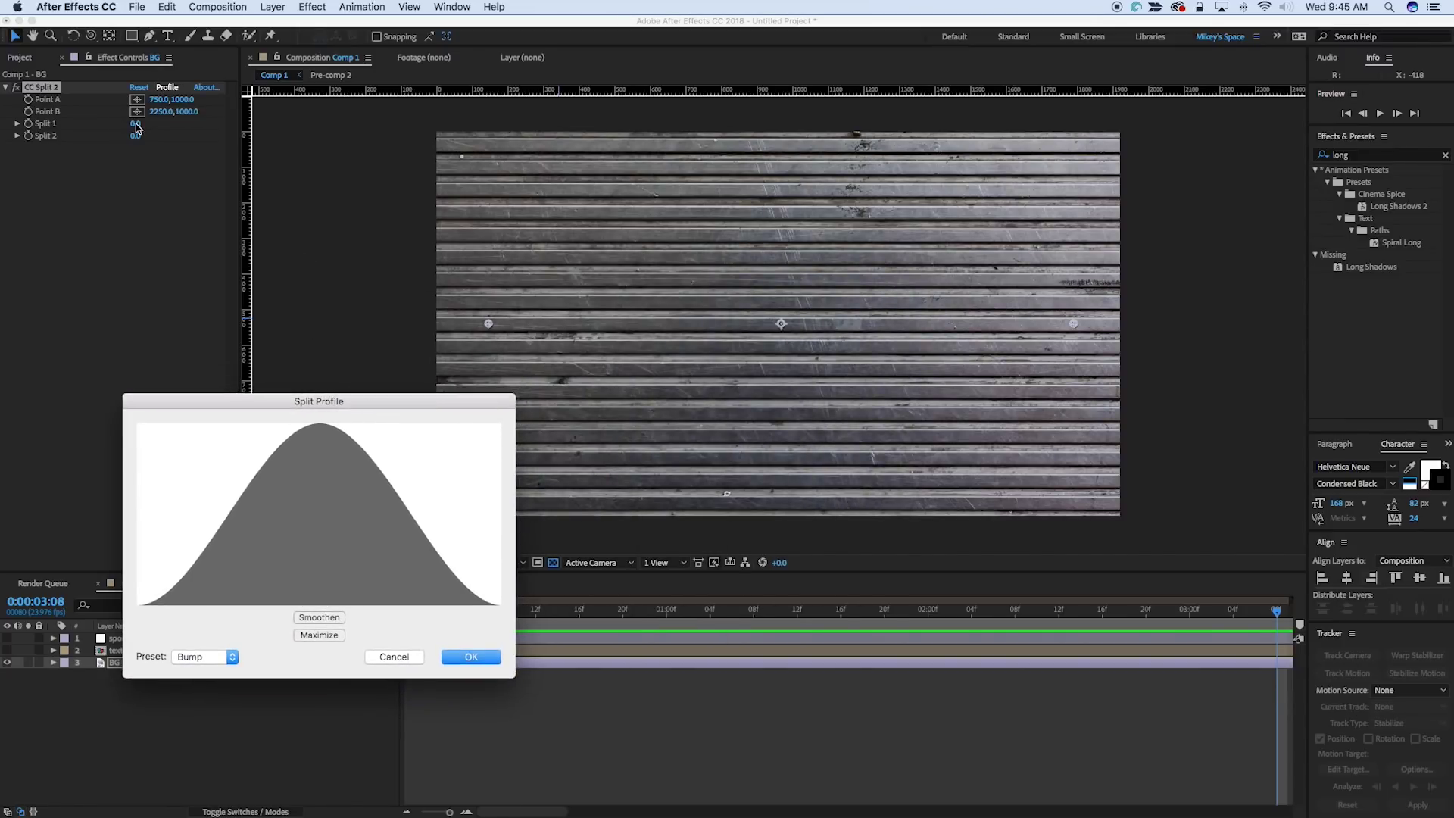
pyautogui.click(409, 657)
# Set Split 2 to 53 and change the split profile to the Sharp preset
pyautogui.moveTo(135, 136); pyautogui.dragTo(180, 141)
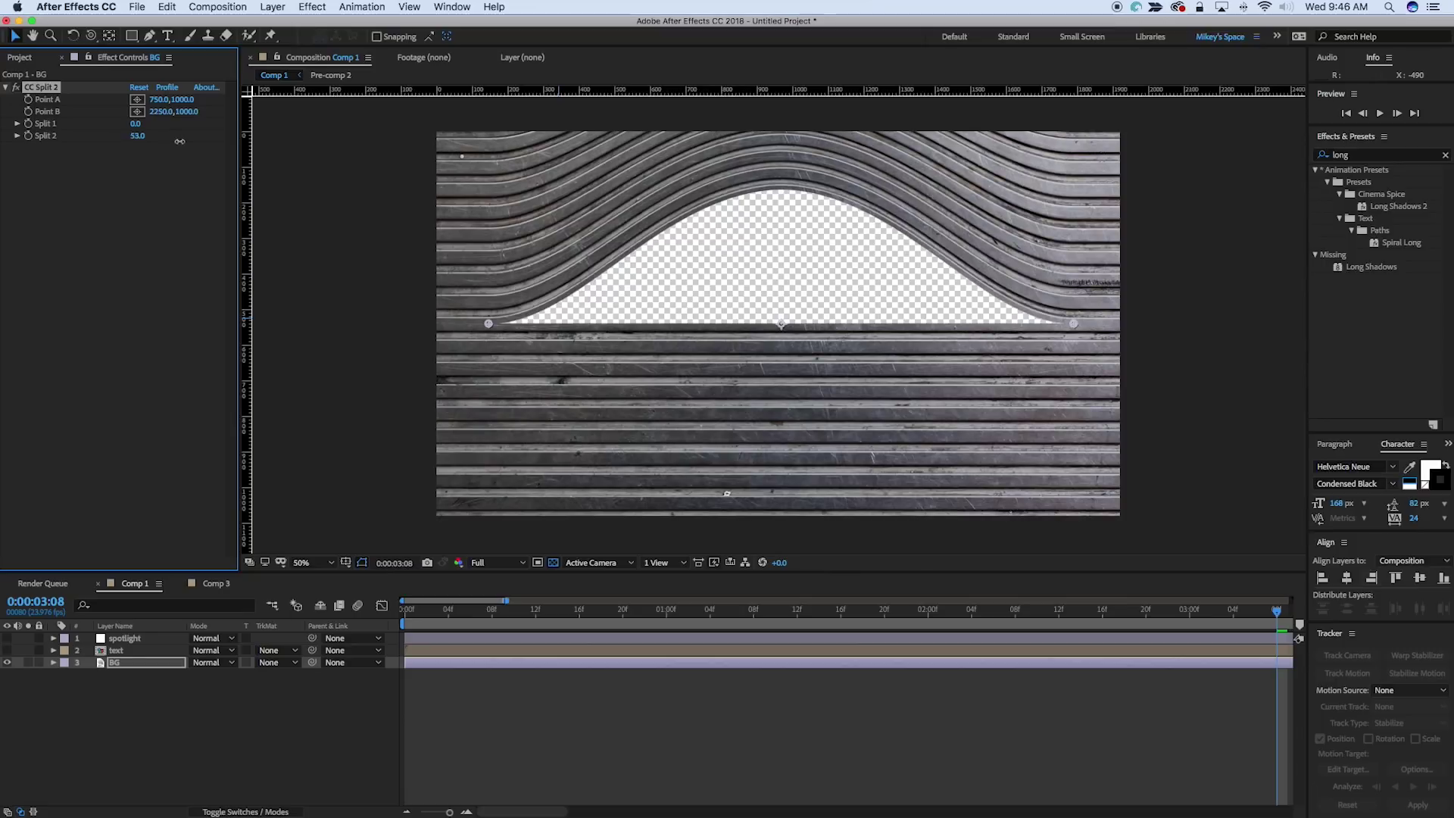
pyautogui.click(168, 88)
pyautogui.moveTo(691, 260); pyautogui.dragTo(268, 325)
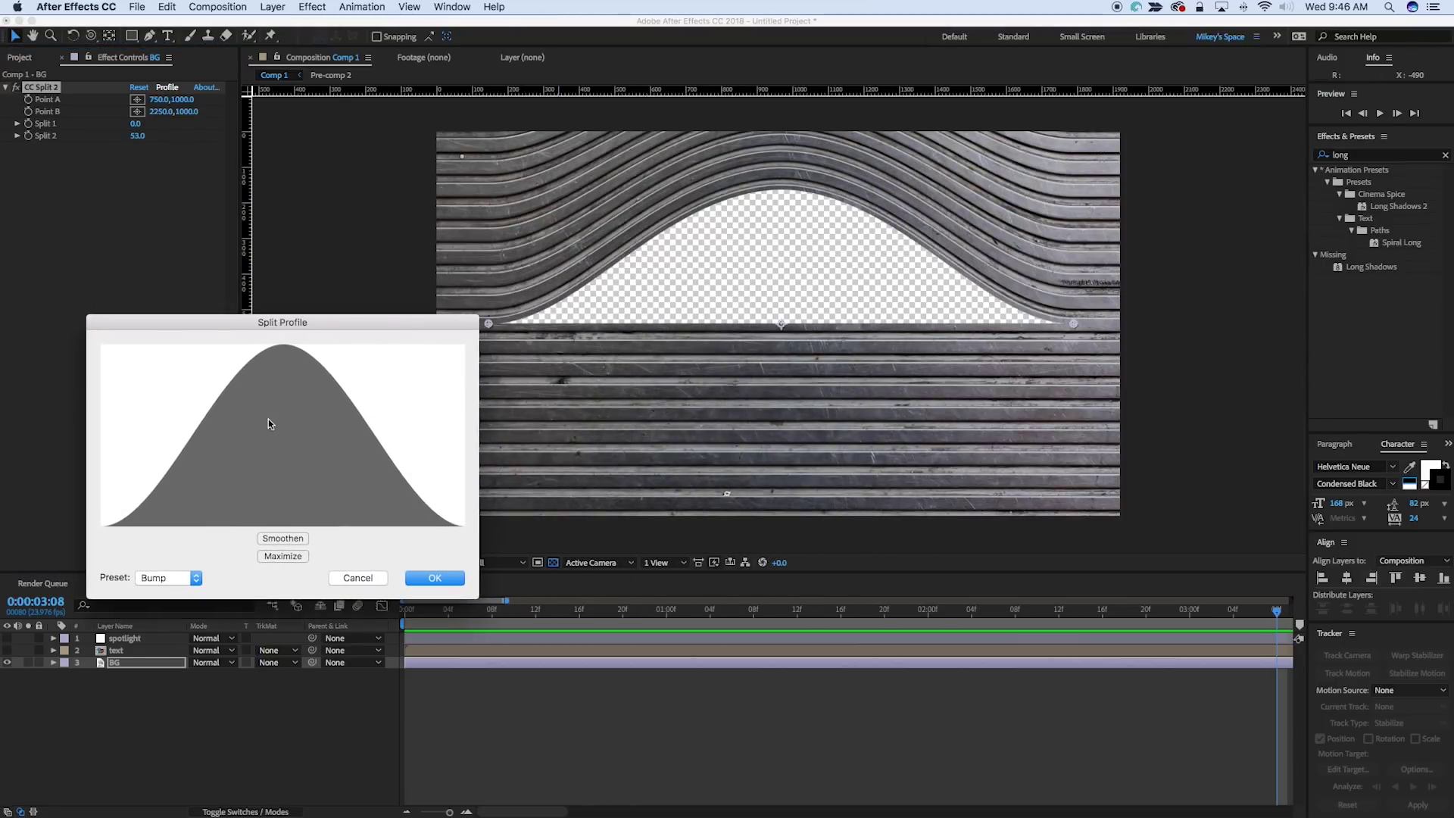
pyautogui.click(166, 578)
pyautogui.click(163, 593)
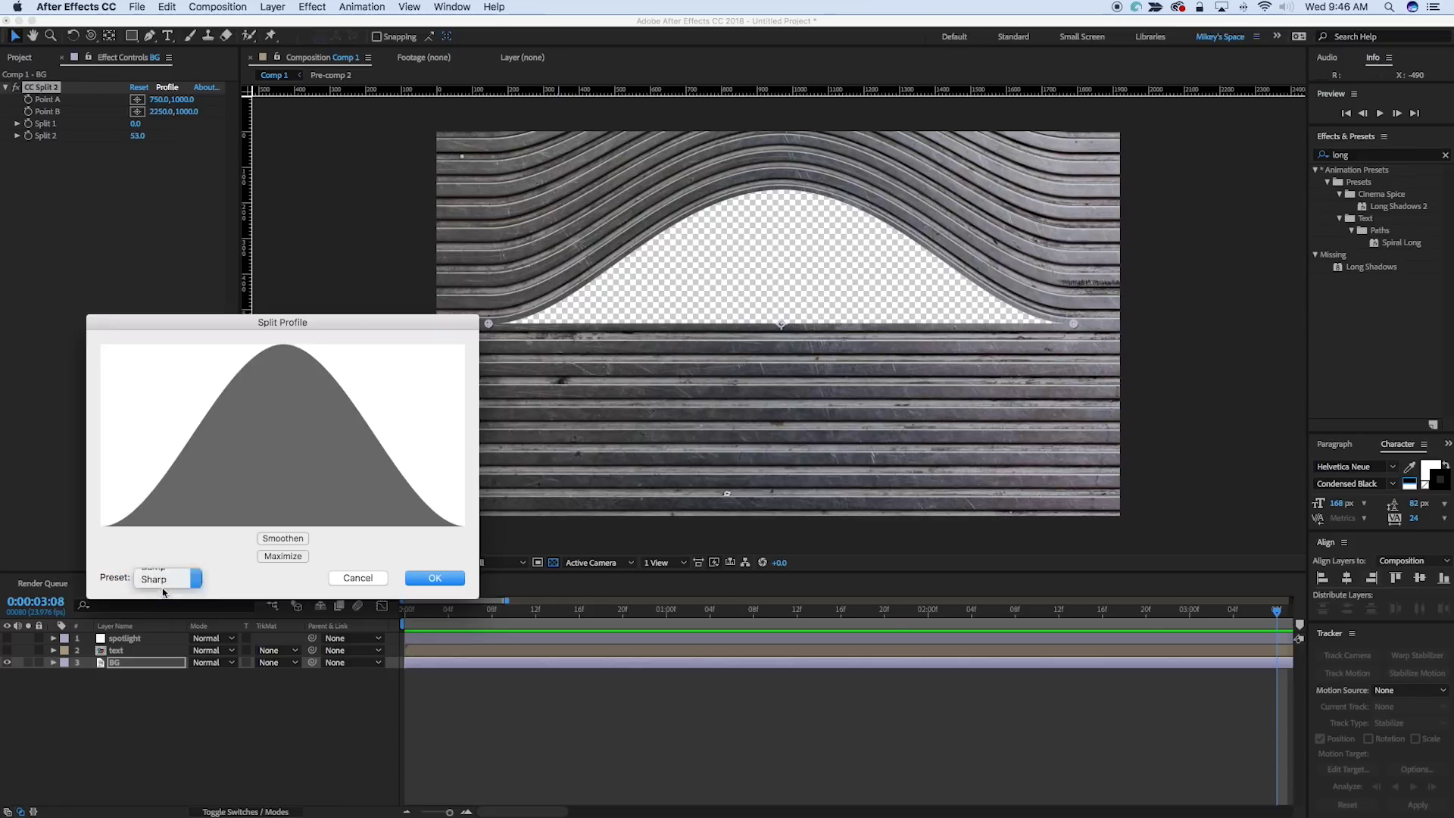
pyautogui.click(434, 578)
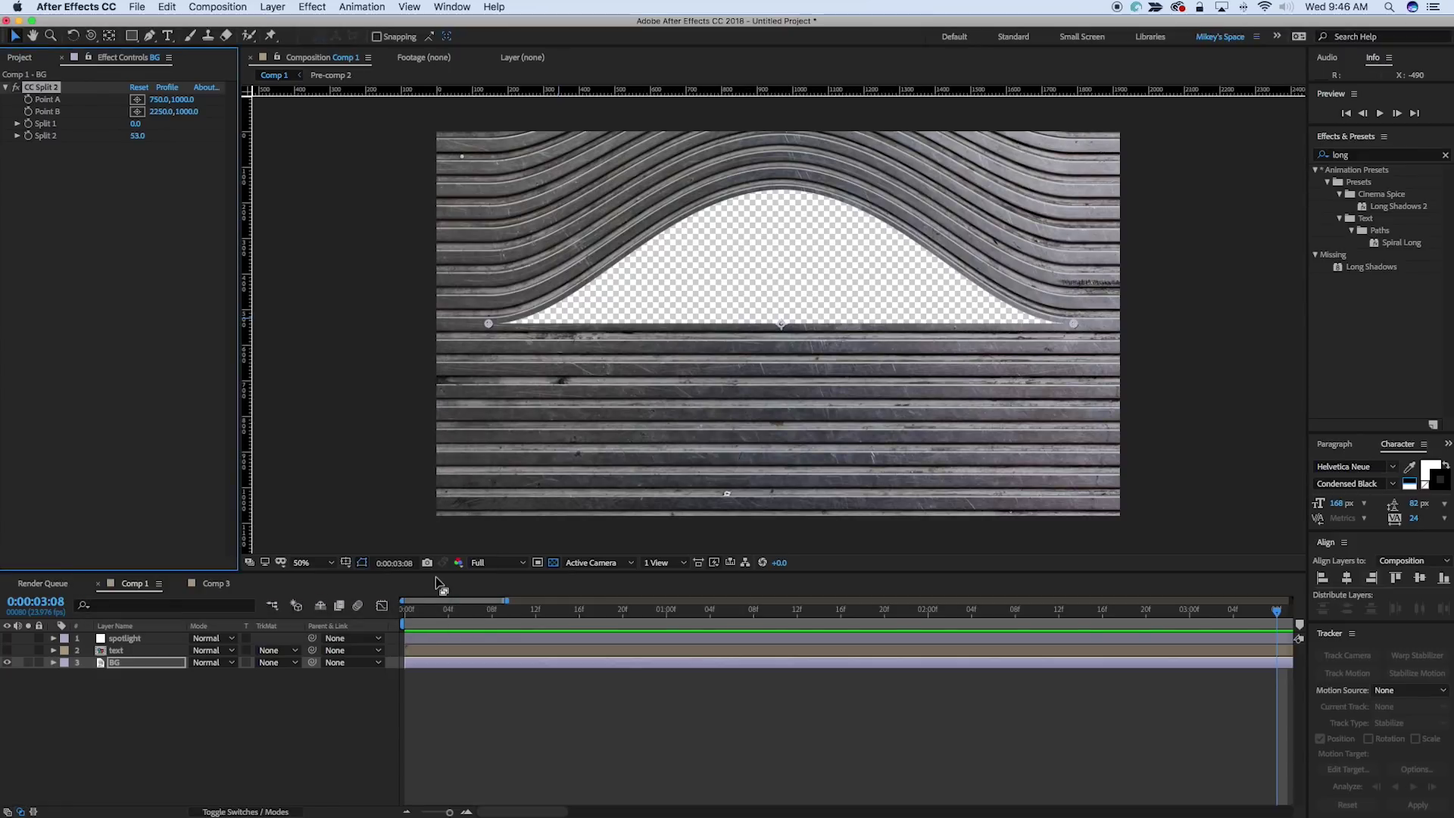
# Change the CC Split 2 profile to the Robotic preset
pyautogui.click(167, 88)
pyautogui.click(588, 521)
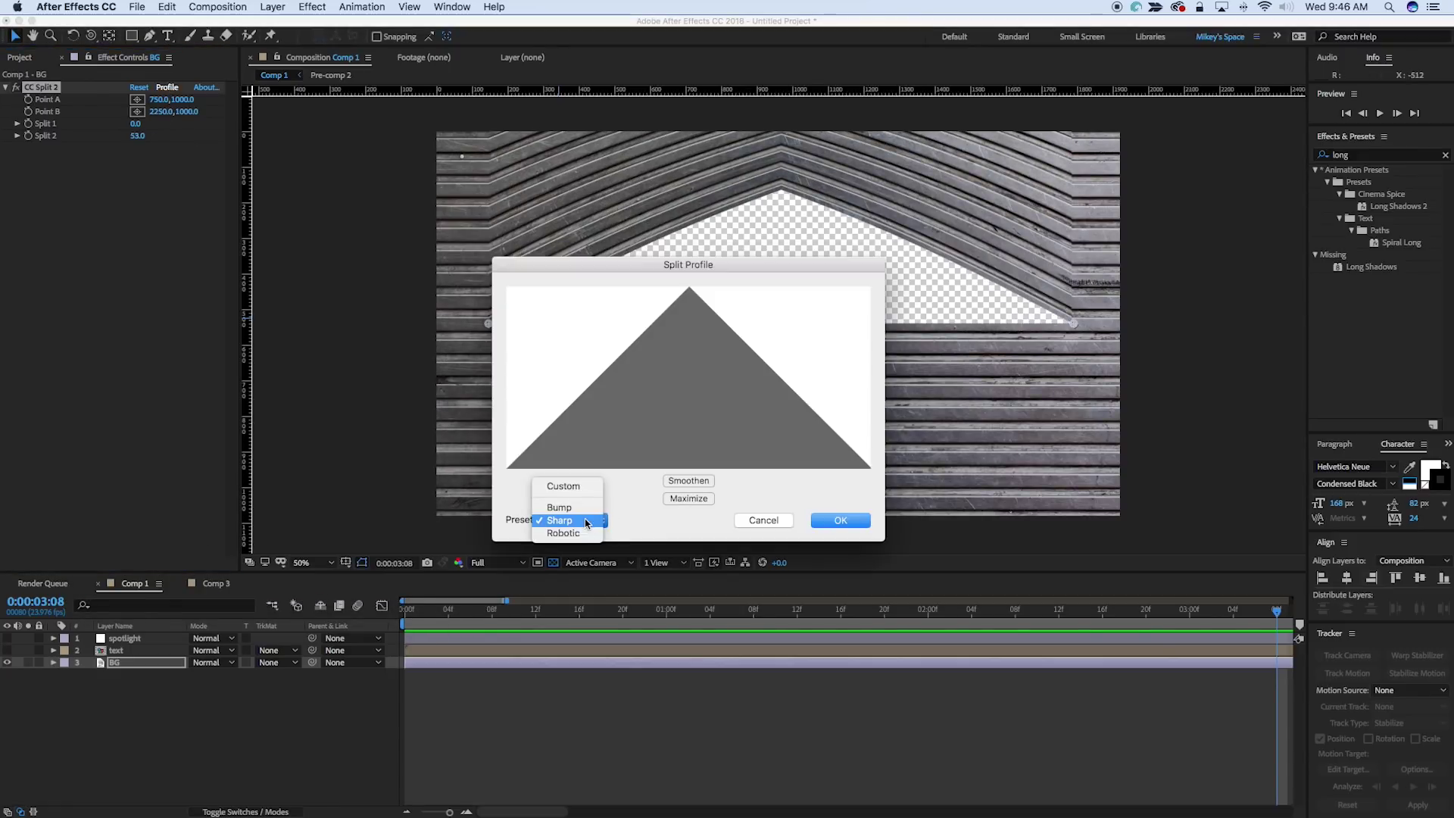
pyautogui.click(583, 534)
pyautogui.click(858, 522)
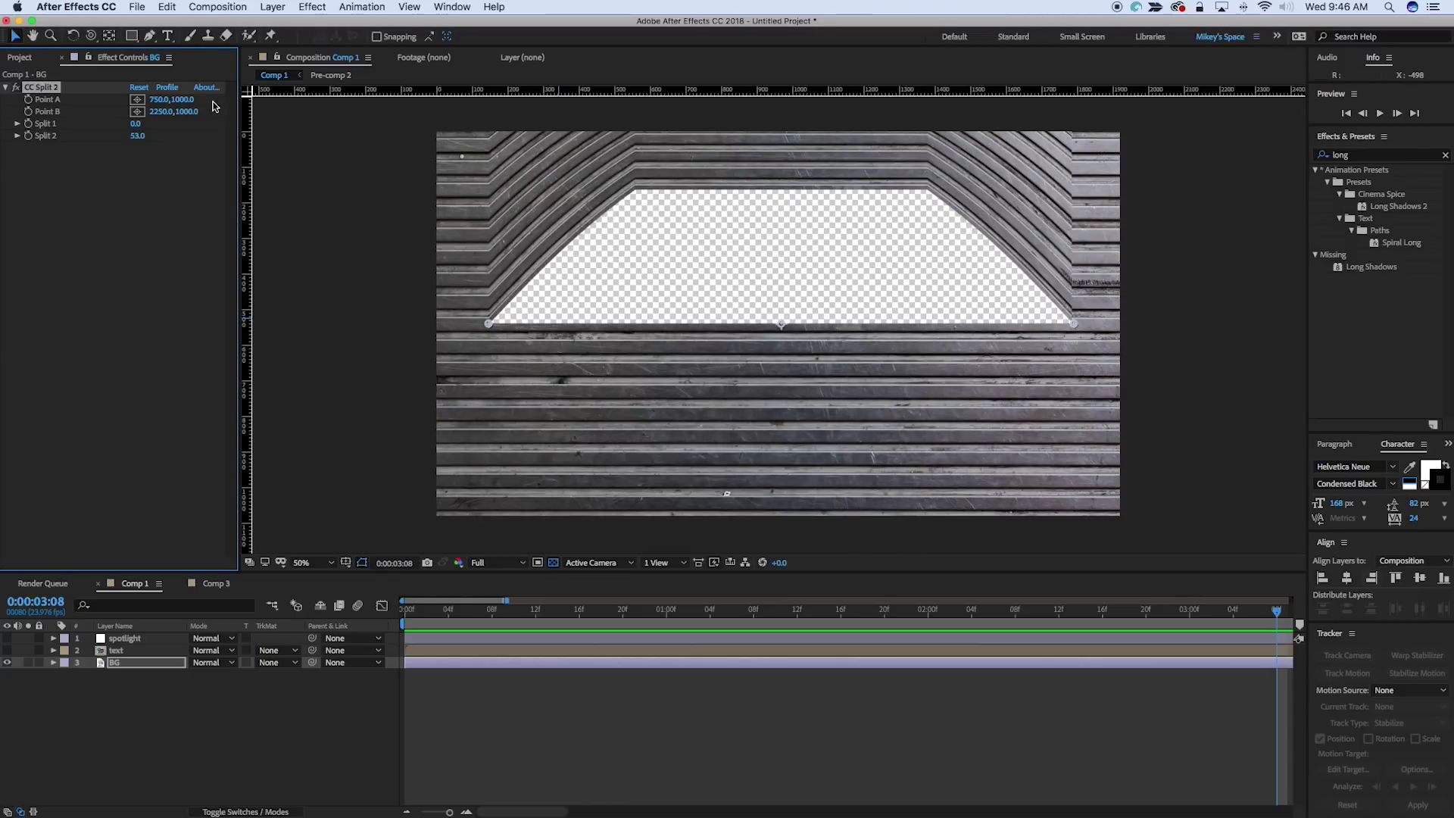
# Draw a custom jagged profile curve across the full width of the Split Profile graph and apply it
pyautogui.click(166, 87)
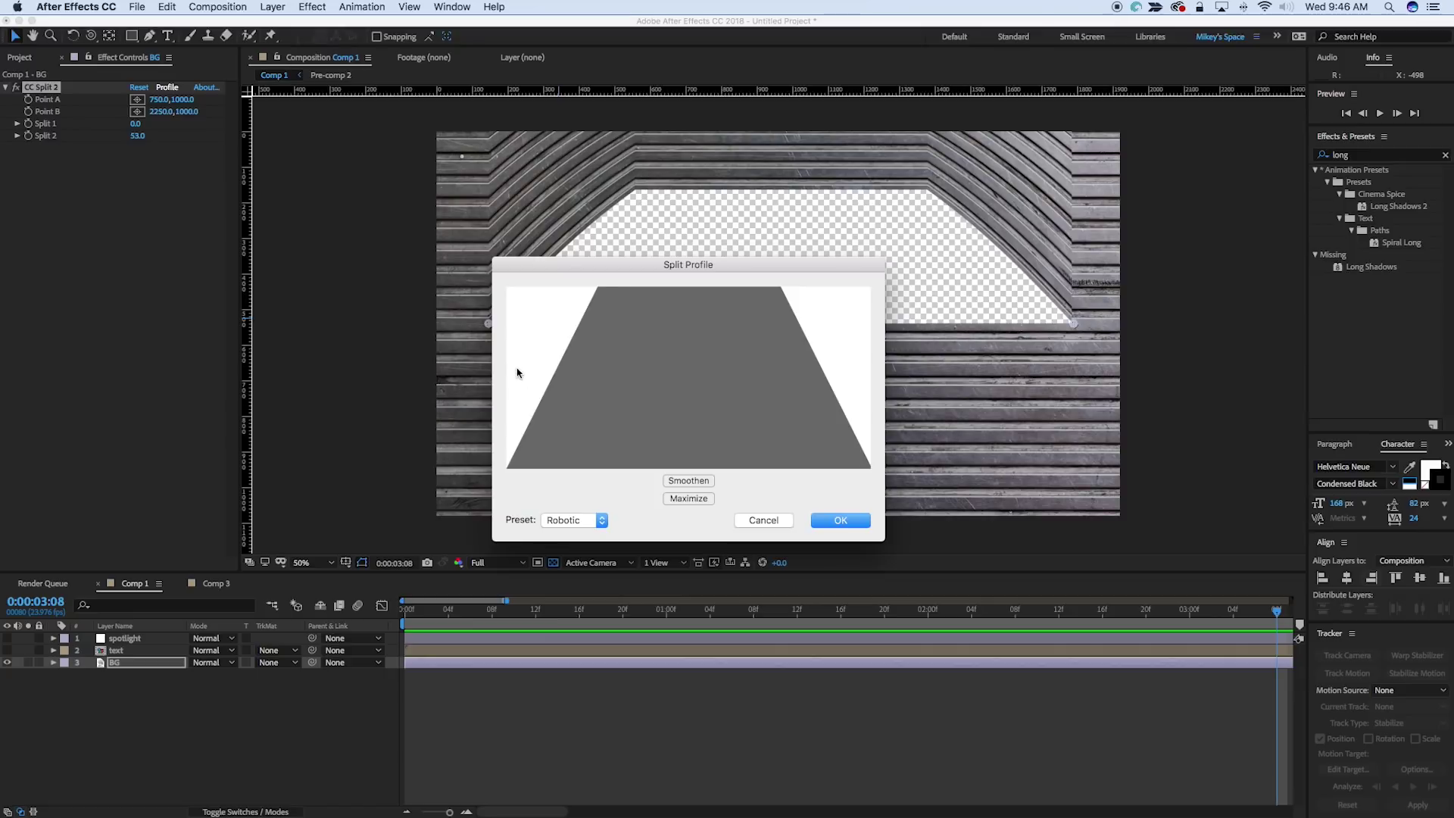
pyautogui.moveTo(516, 370)
pyautogui.mouseDown()
pyautogui.moveTo(582, 341)
pyautogui.moveTo(644, 376)
pyautogui.moveTo(870, 326)
pyautogui.mouseUp()
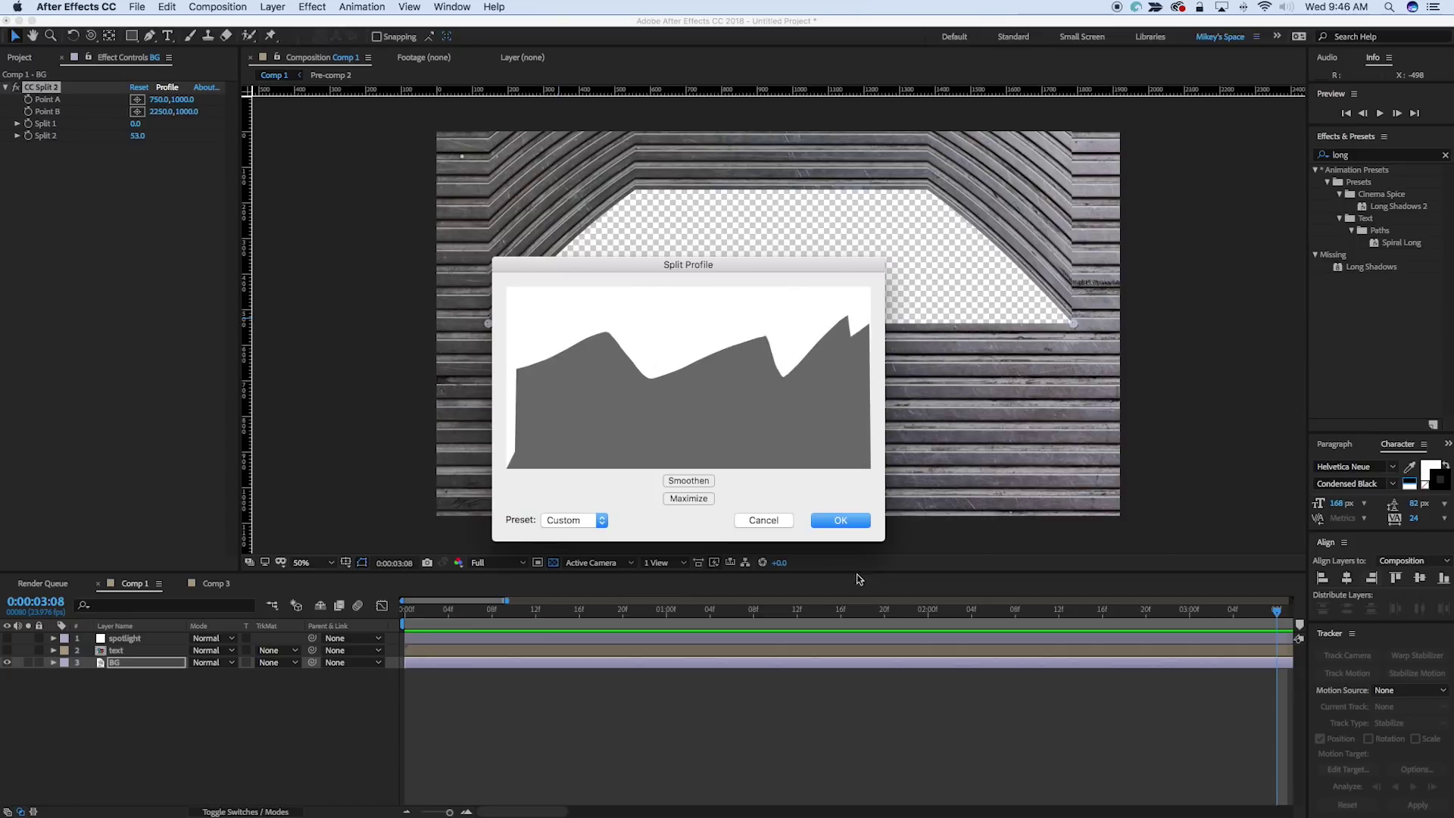
pyautogui.click(848, 521)
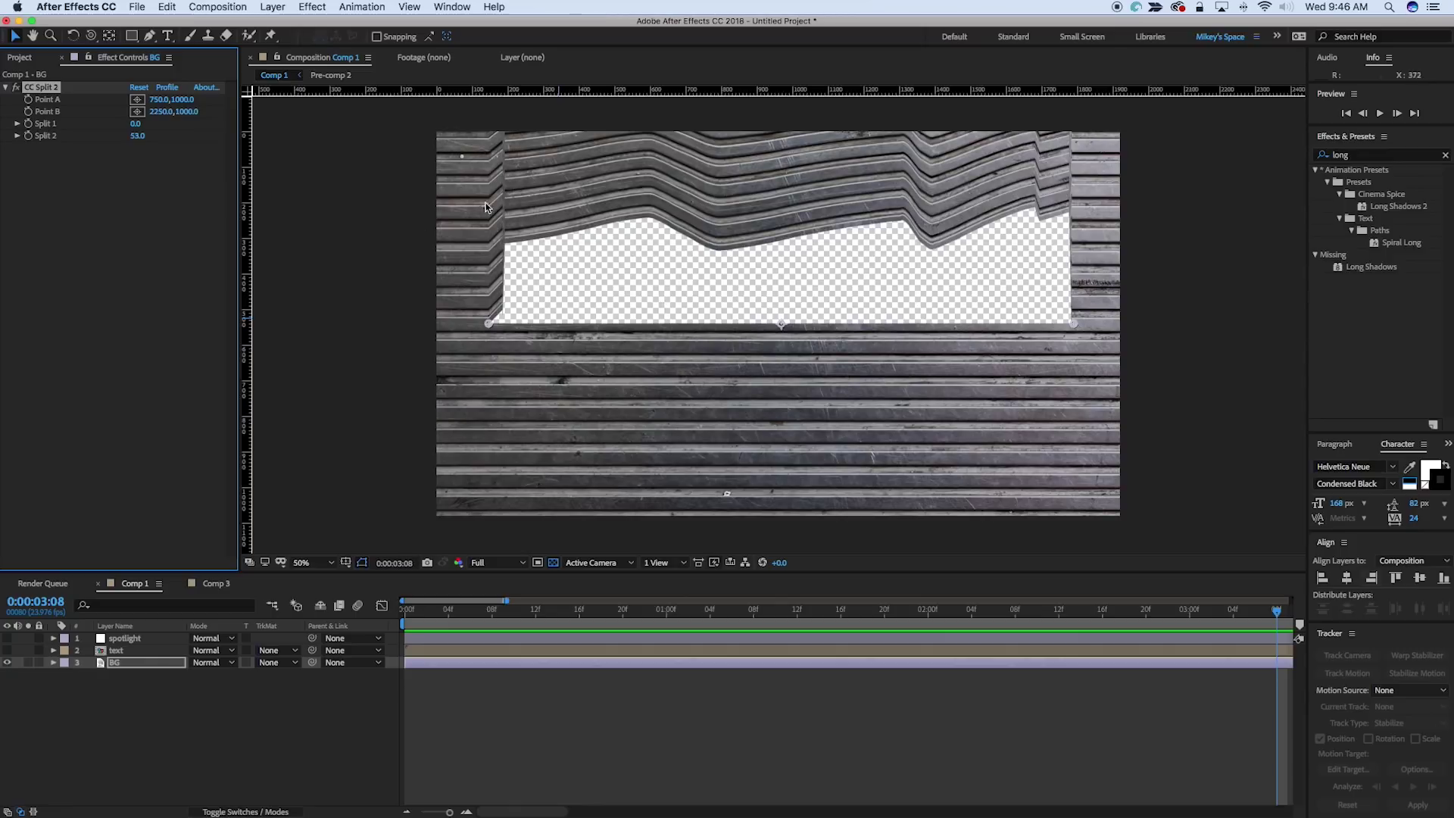
# Redraw the split profile as a flat, full-height block for a rectangular opening, and set Split 2 back to 0
pyautogui.click(166, 87)
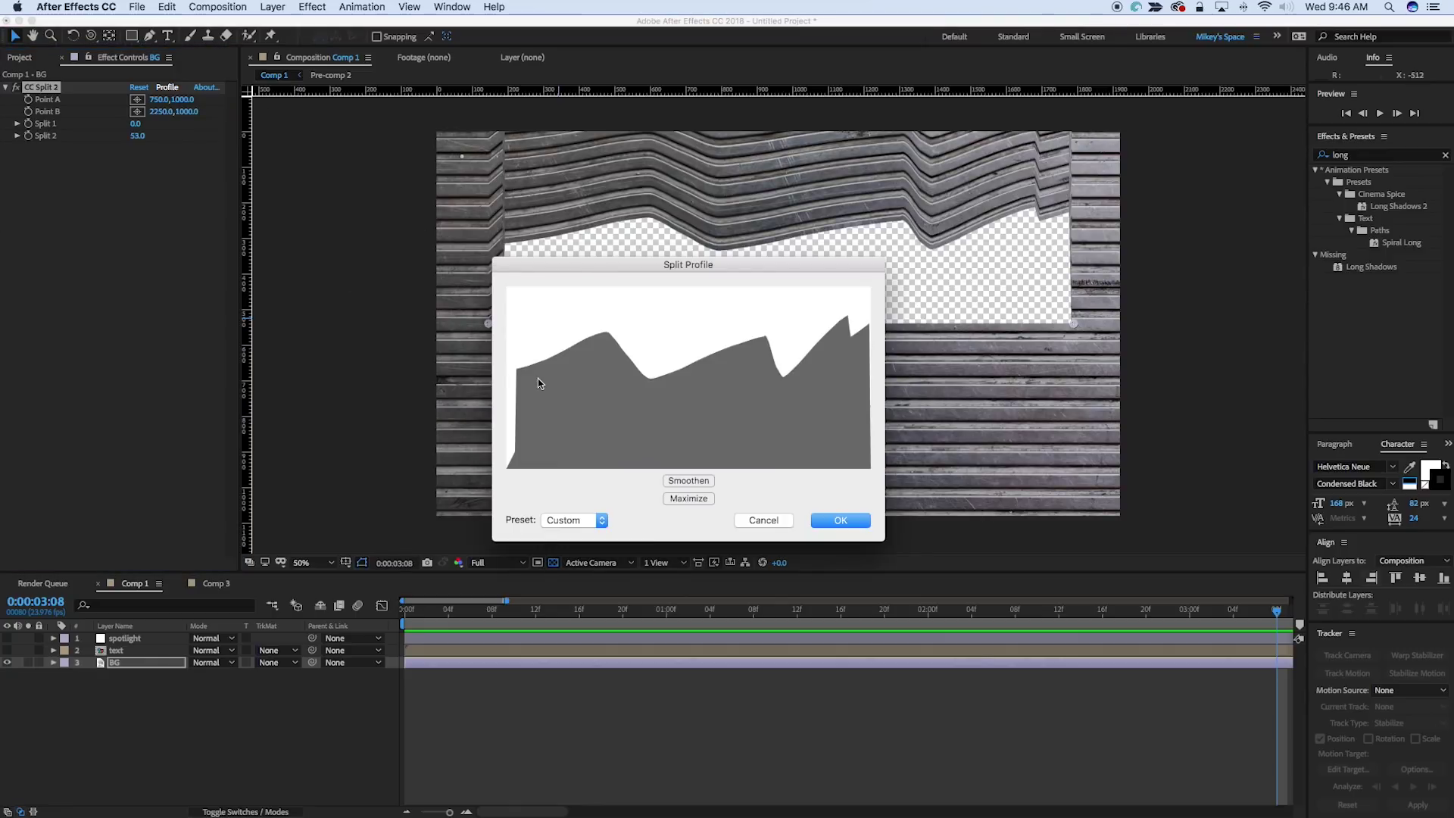
pyautogui.moveTo(637, 318)
pyautogui.mouseDown()
pyautogui.moveTo(339, 277)
pyautogui.moveTo(1120, 273)
pyautogui.mouseUp()
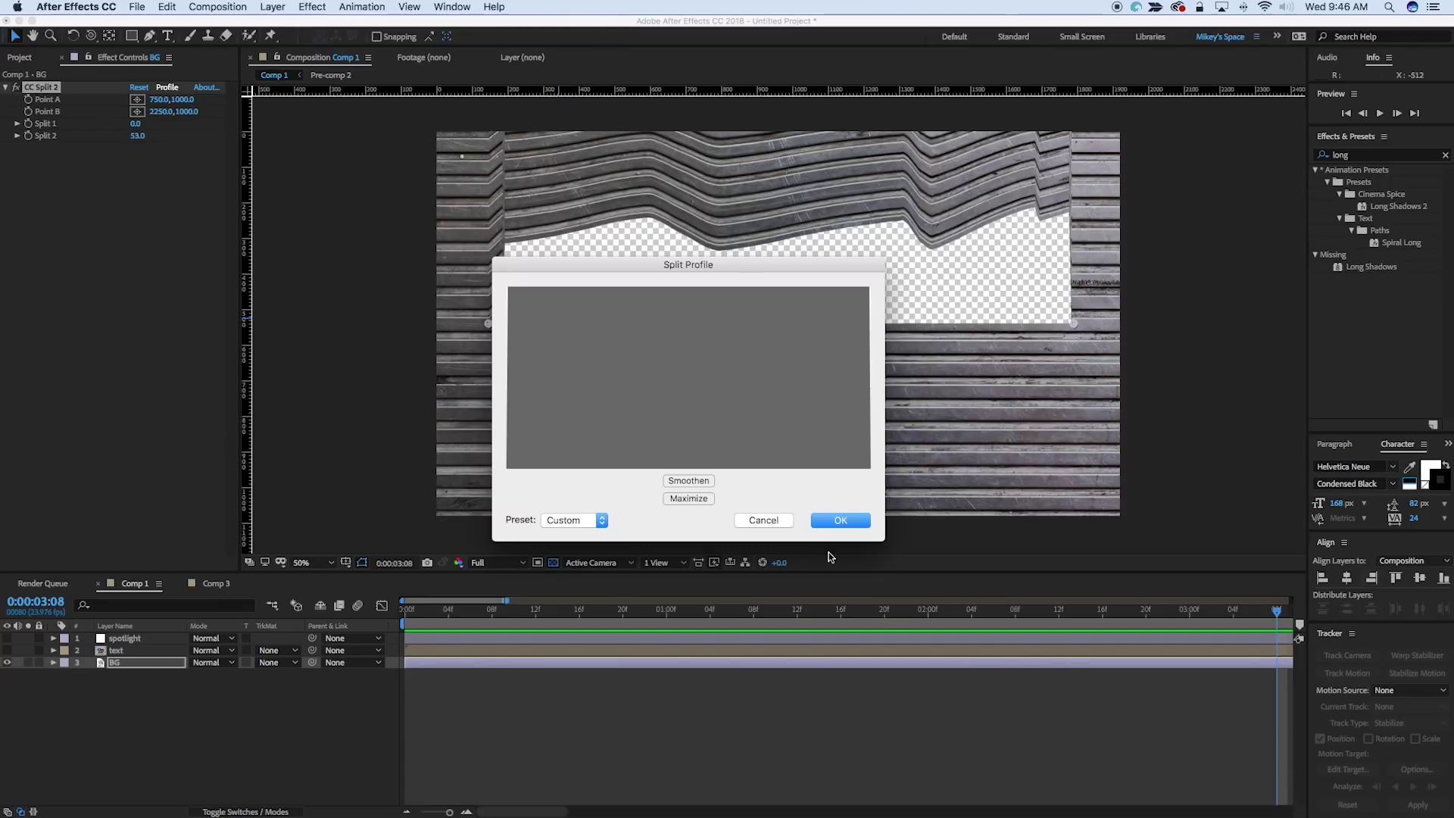
pyautogui.click(841, 521)
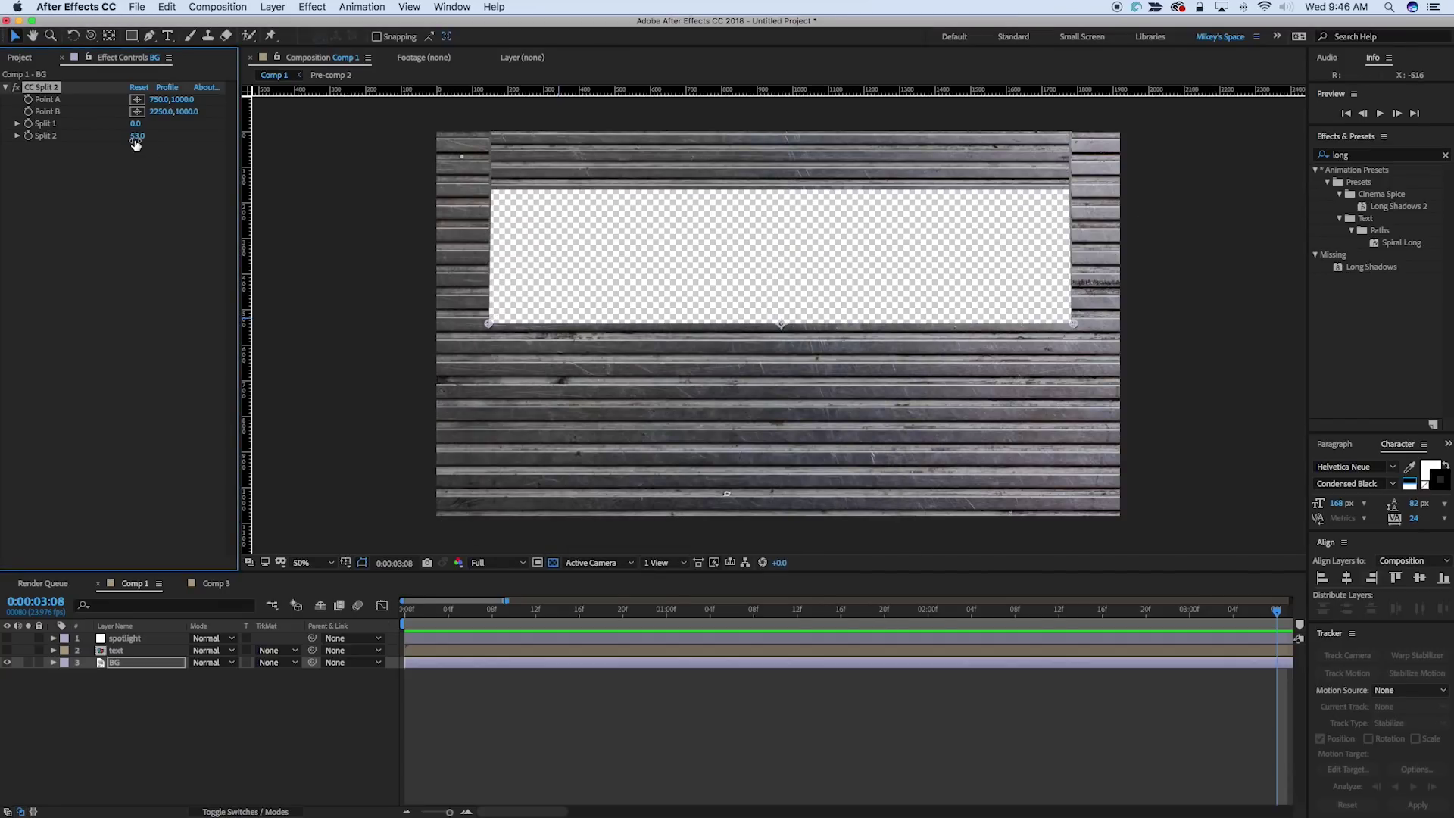
pyautogui.moveTo(138, 140); pyautogui.dragTo(45, 135)
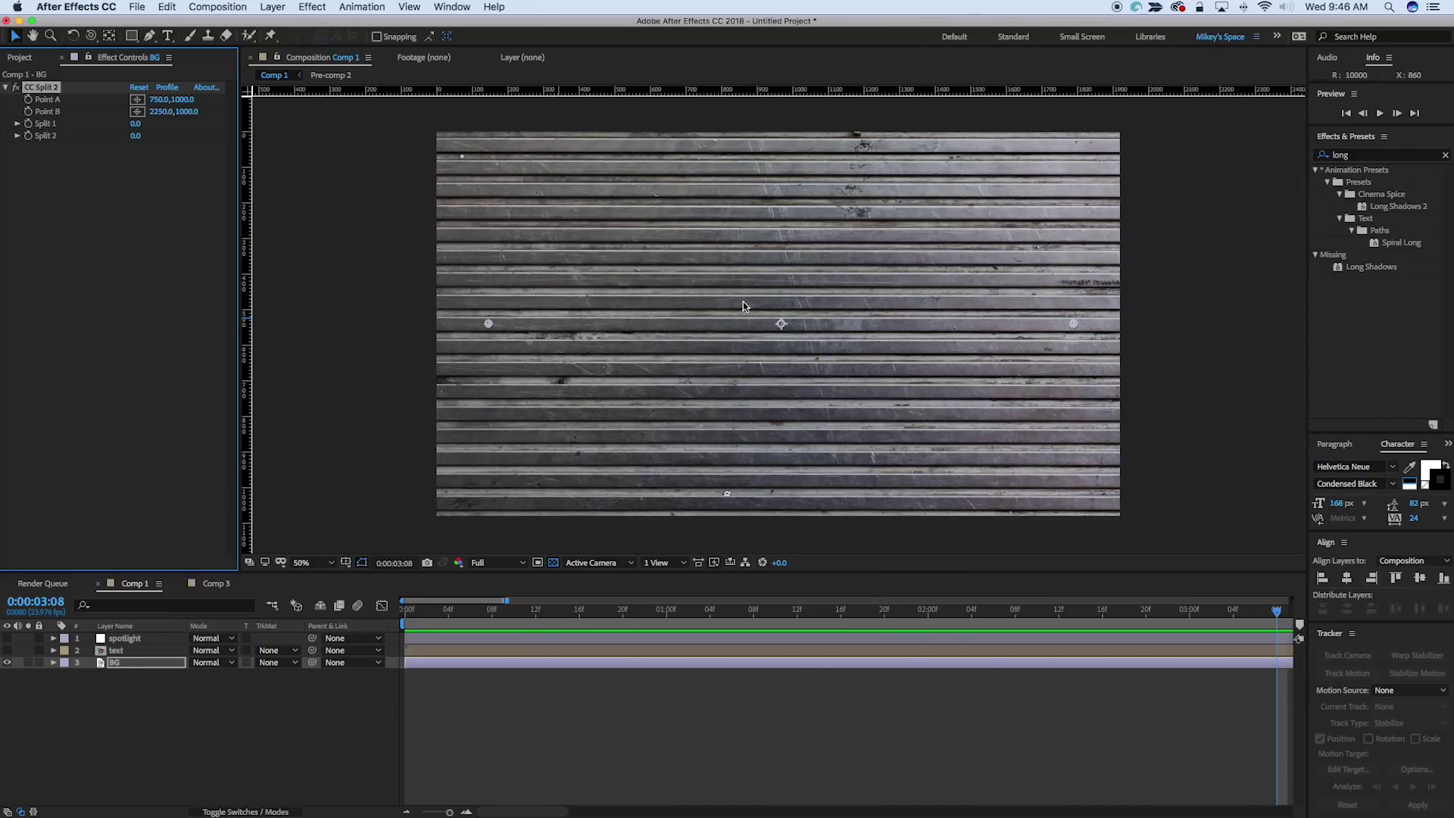
# Move Point A just outside the layer's left edge to about -71, 1000 and Point B outside the right edge to about 3060, 1000
pyautogui.press(',')
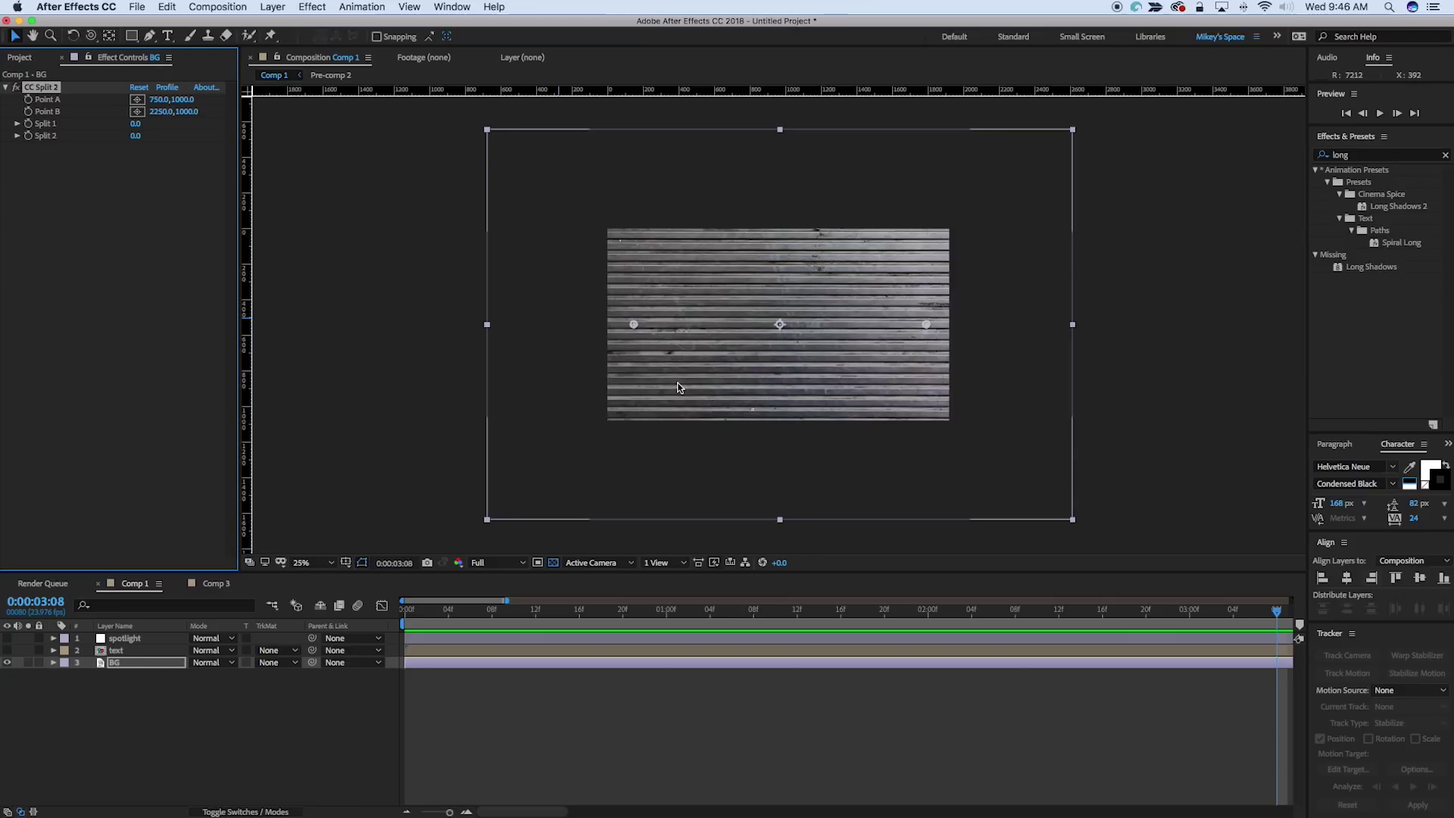
pyautogui.press('.')
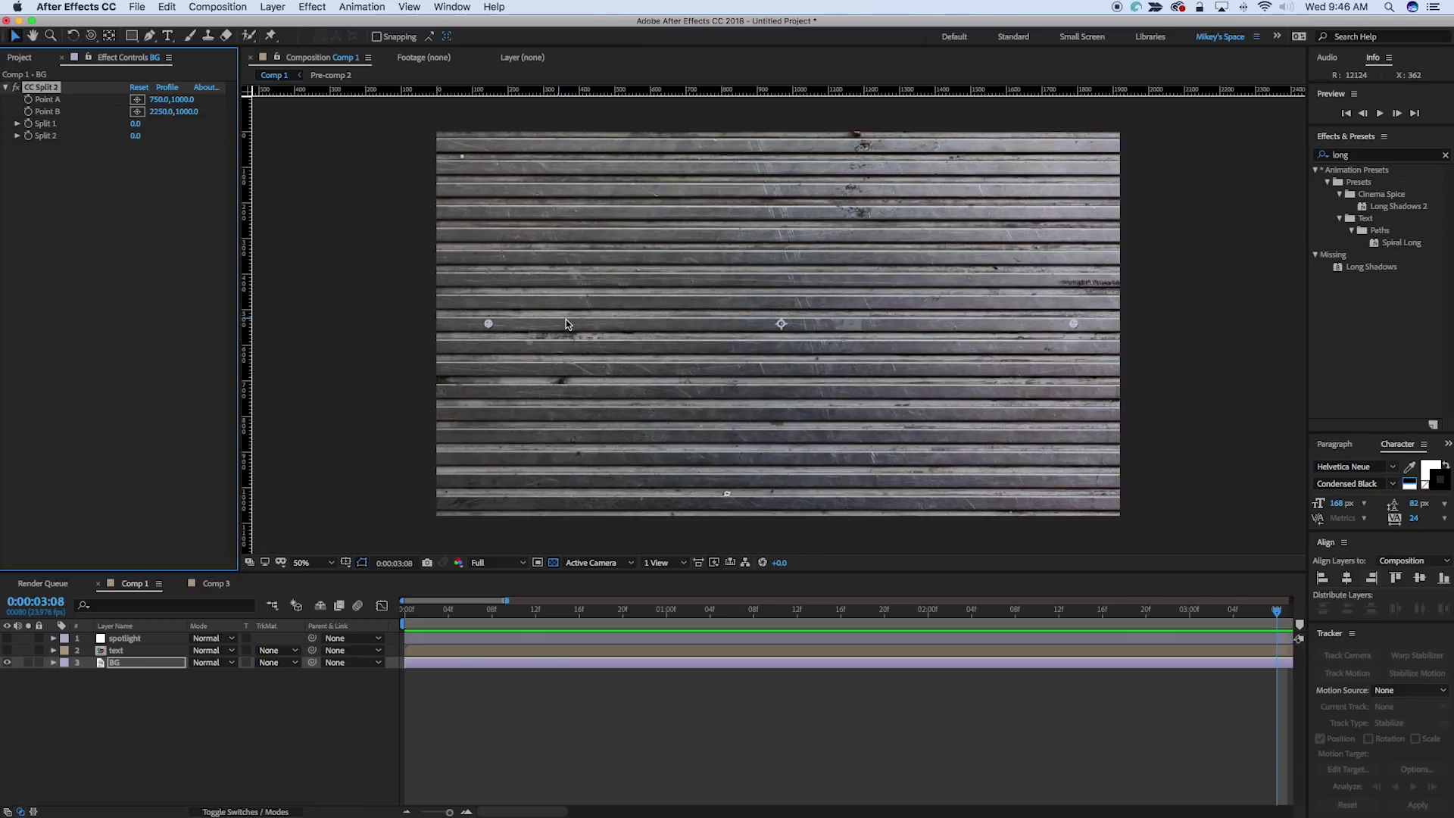
pyautogui.press(',')
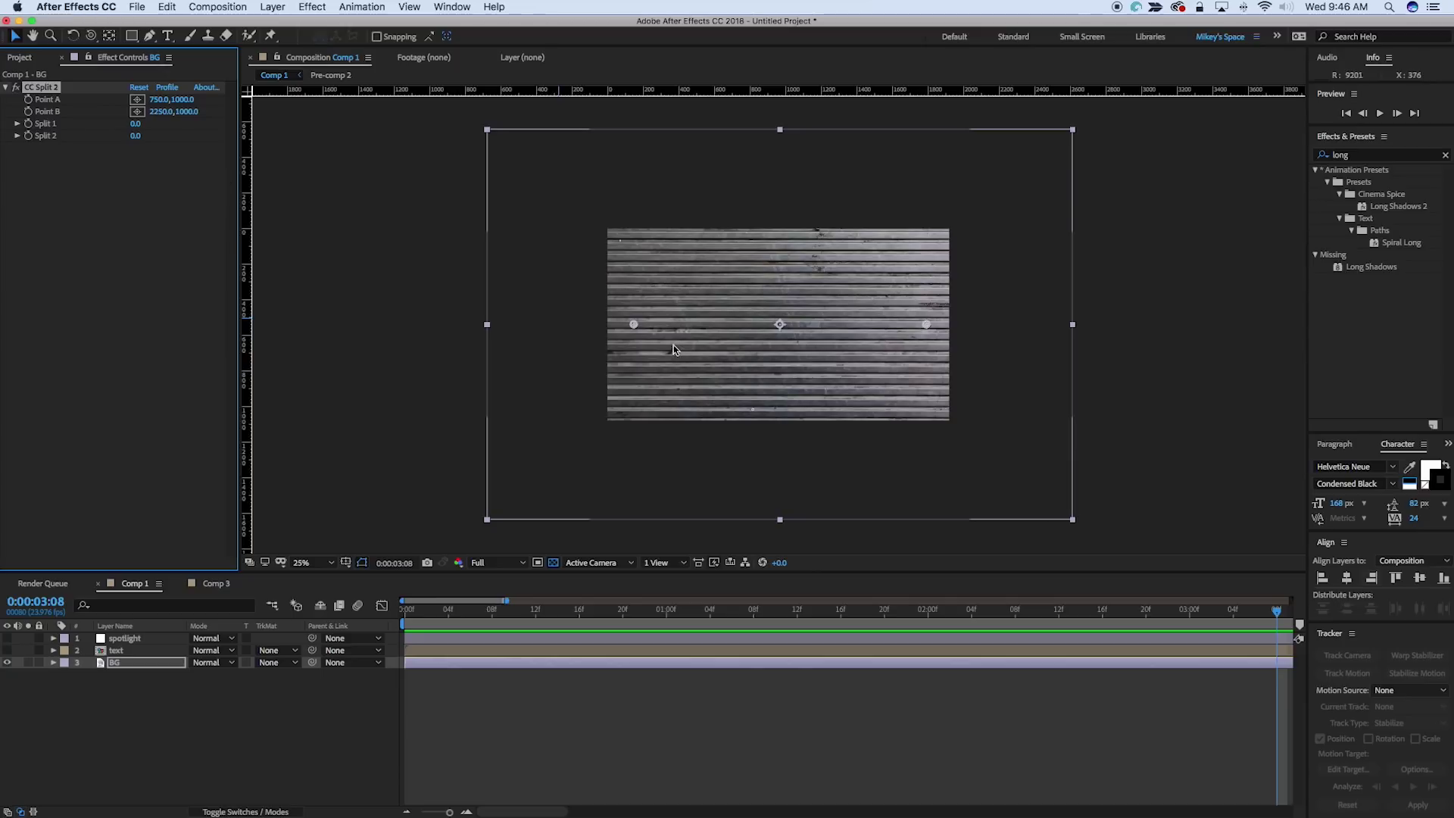
pyautogui.moveTo(635, 325); pyautogui.dragTo(474, 341)
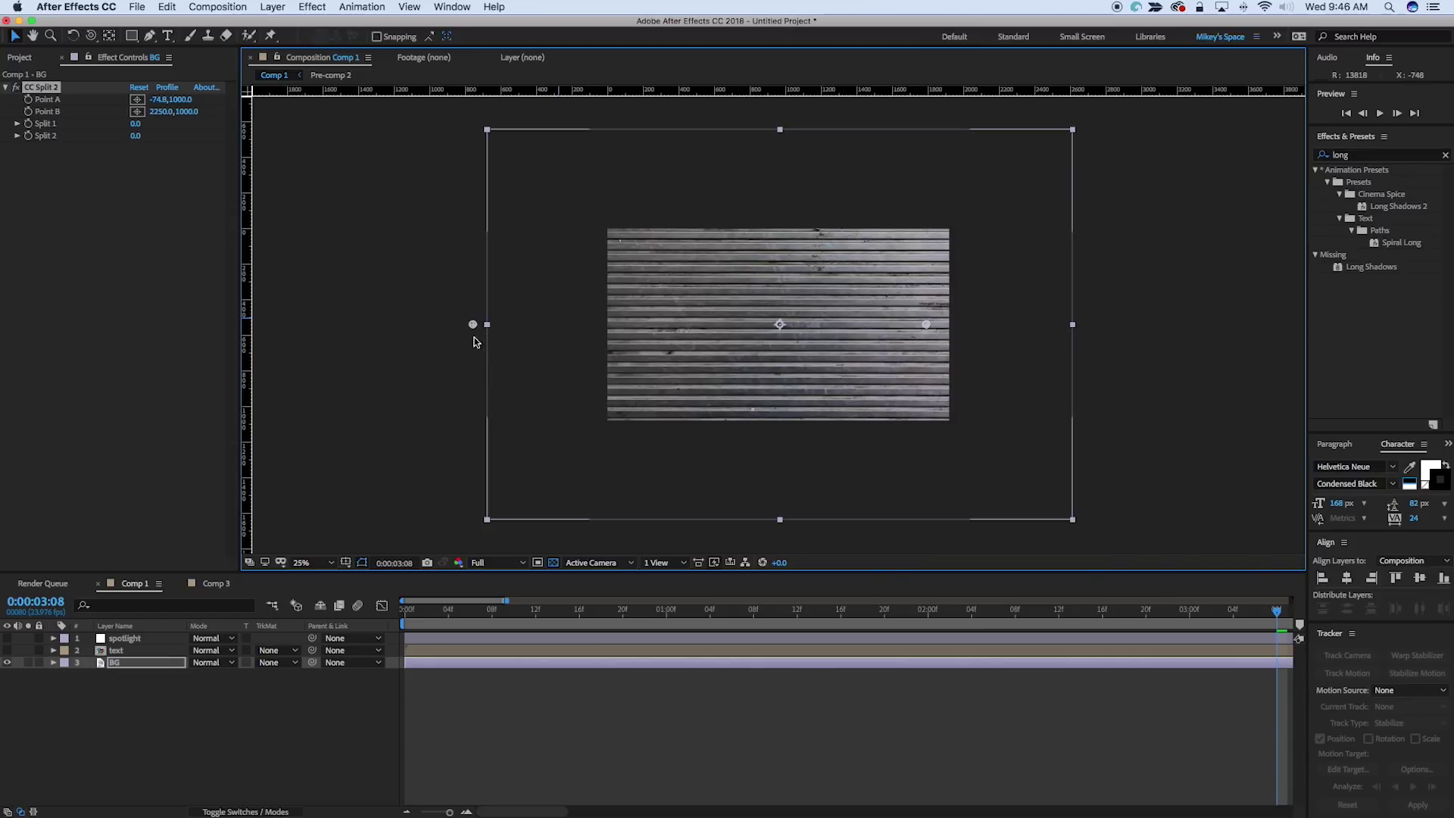
pyautogui.moveTo(925, 325); pyautogui.dragTo(1085, 324)
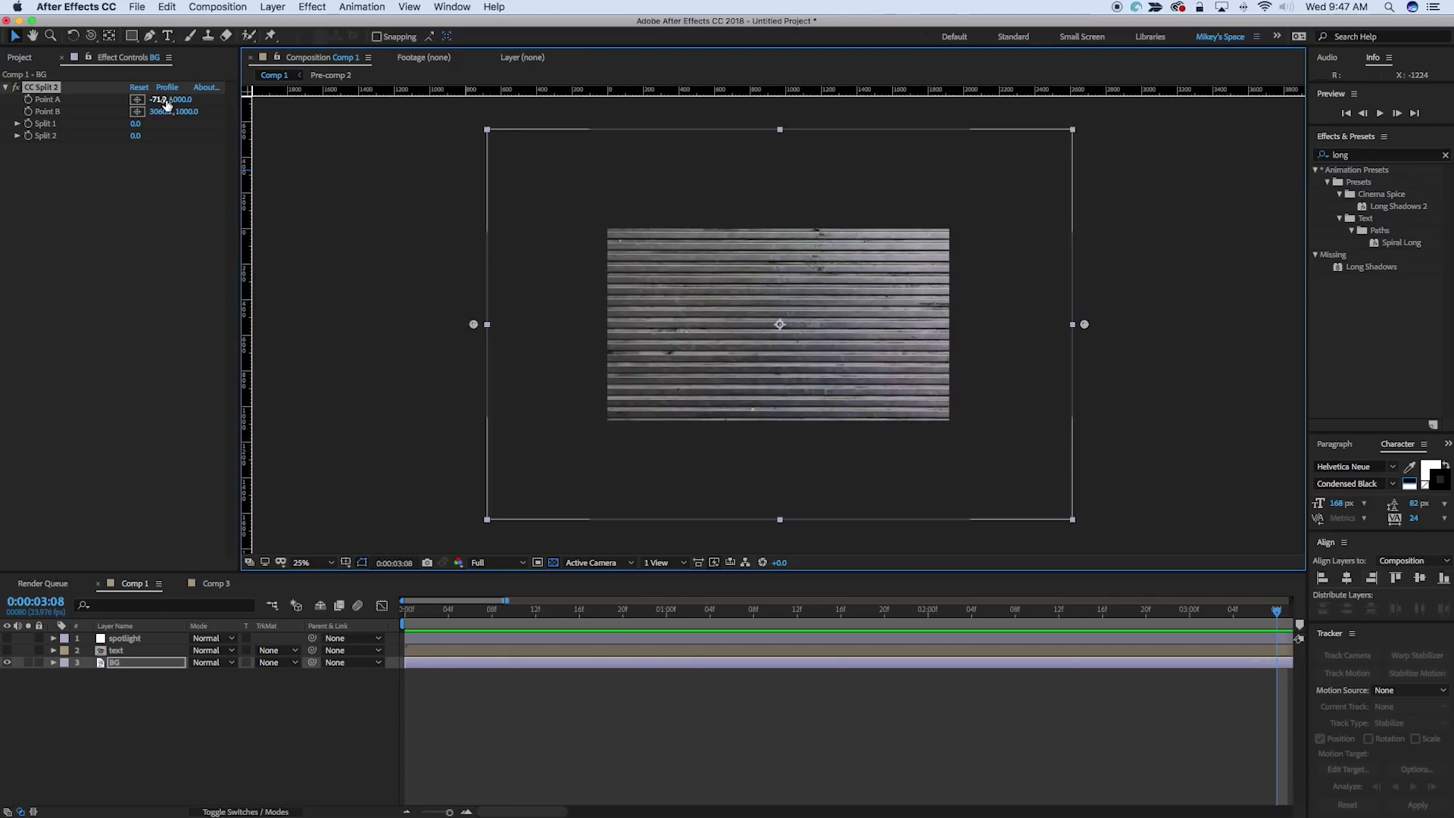
pyautogui.moveTo(136, 123)
pyautogui.mouseDown()
pyautogui.moveTo(151, 135)
pyautogui.moveTo(134, 136)
pyautogui.moveTo(159, 136)
pyautogui.moveTo(118, 135)
pyautogui.mouseUp()
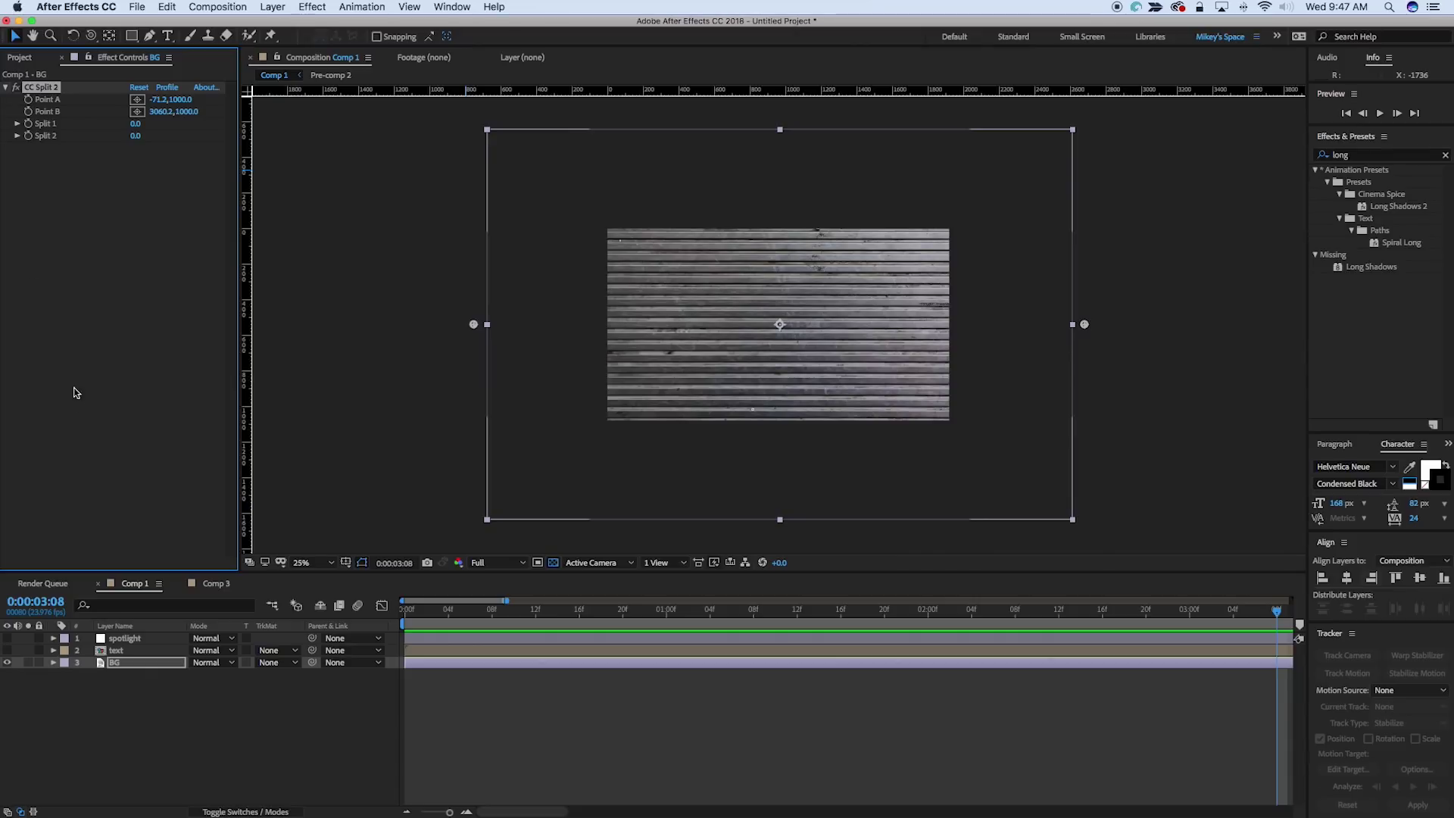
# Reveal the BG layer's CC Split 2 properties and link Split 2 to Split 1 with an expression
pyautogui.click(52, 663)
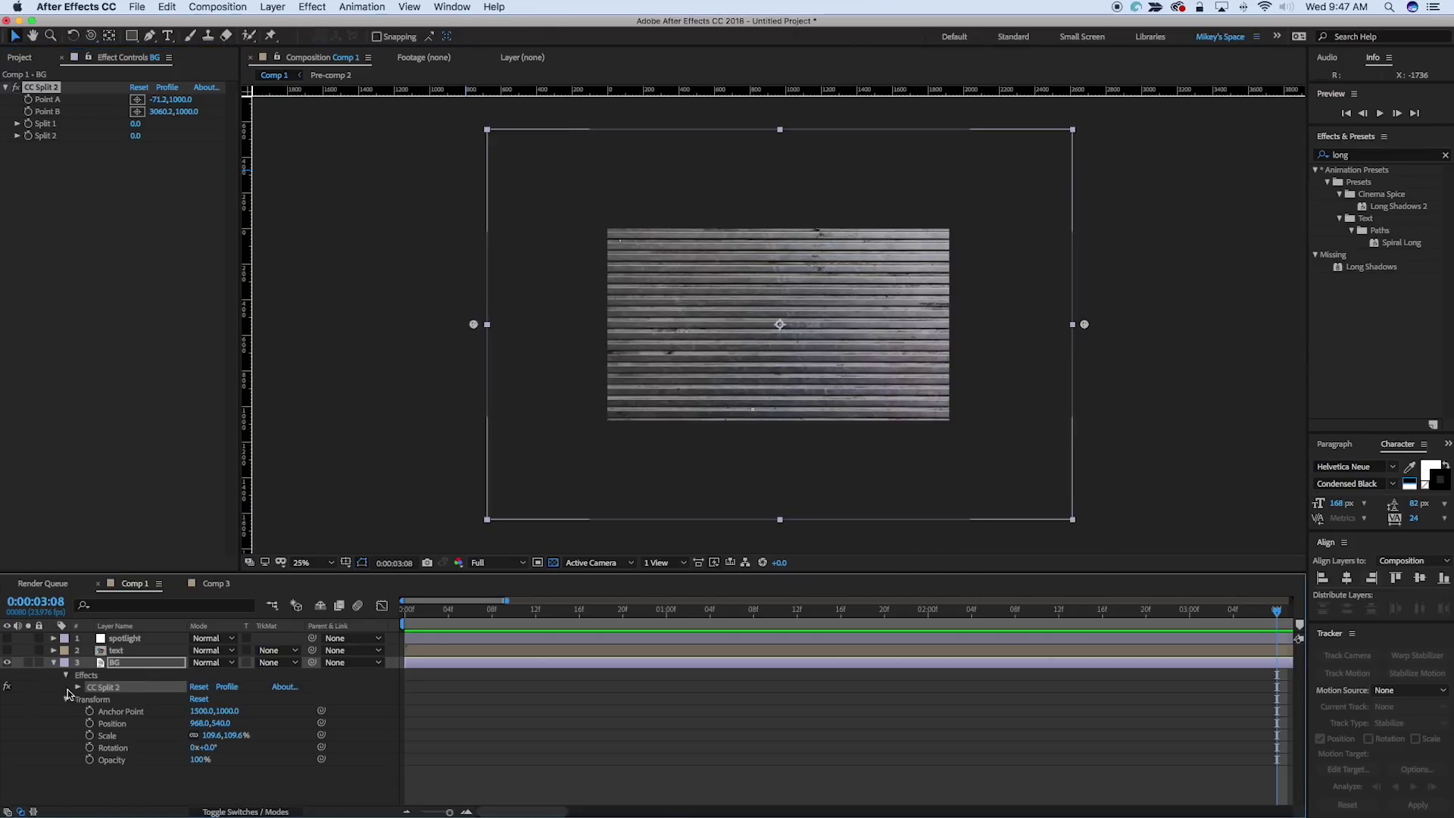
pyautogui.click(78, 687)
pyautogui.click(91, 739)
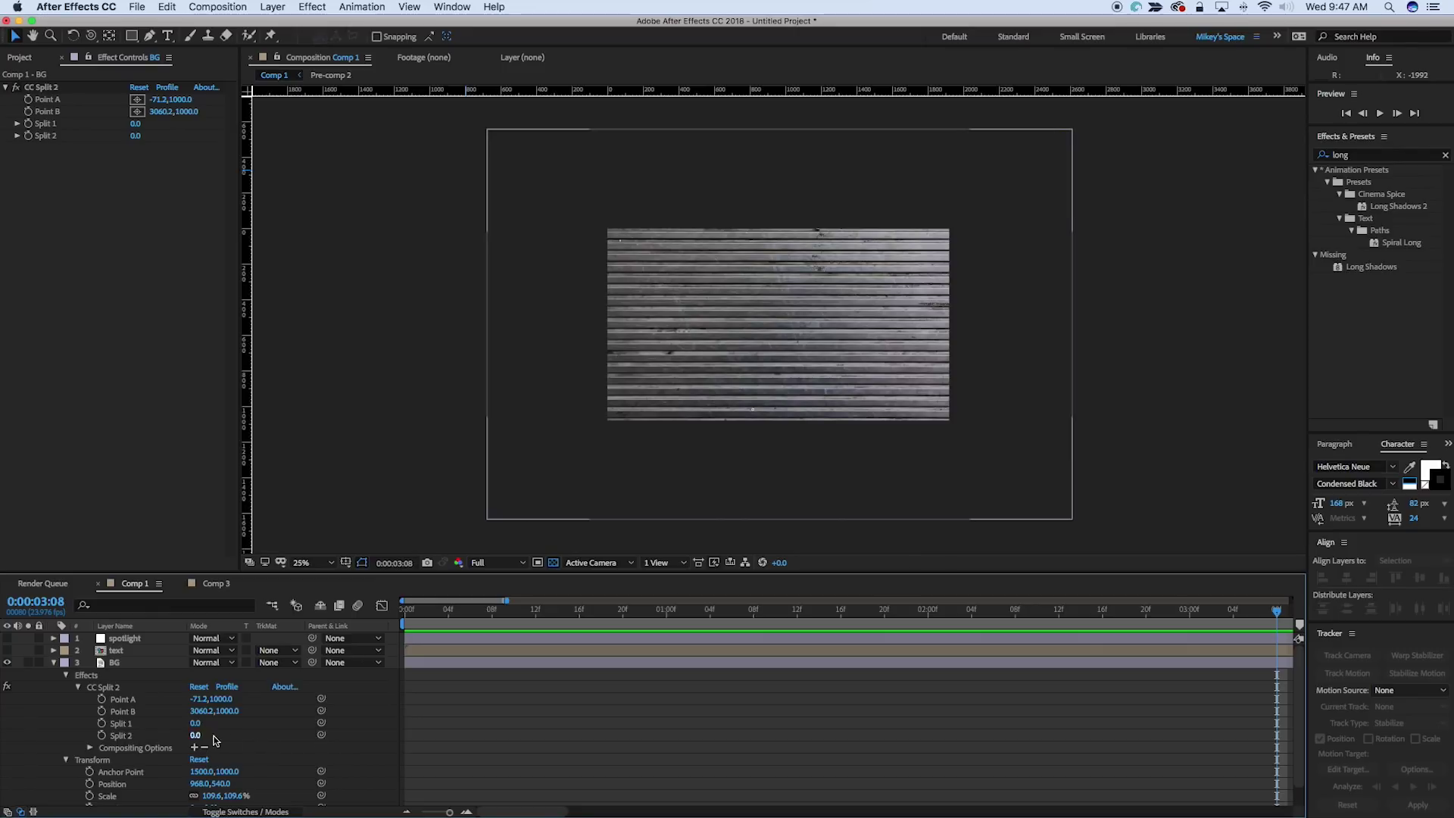
pyautogui.moveTo(322, 734); pyautogui.dragTo(133, 727)
pyautogui.click(138, 149)
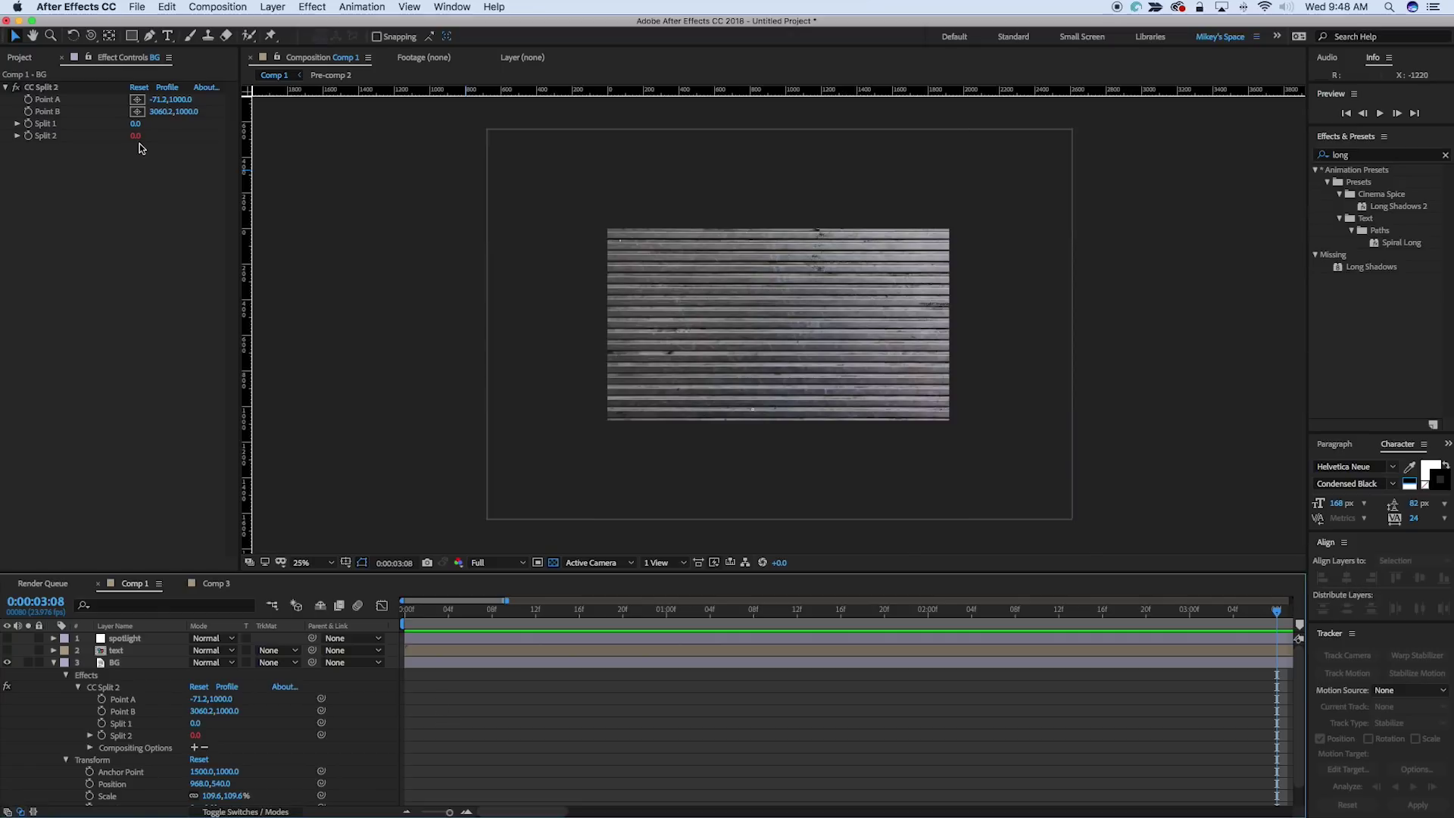
# Scrub Split 1 on the BG layer to test the linked split, and return it to 0
pyautogui.moveTo(137, 127)
pyautogui.mouseDown()
pyautogui.moveTo(227, 126)
pyautogui.moveTo(130, 129)
pyautogui.mouseUp()
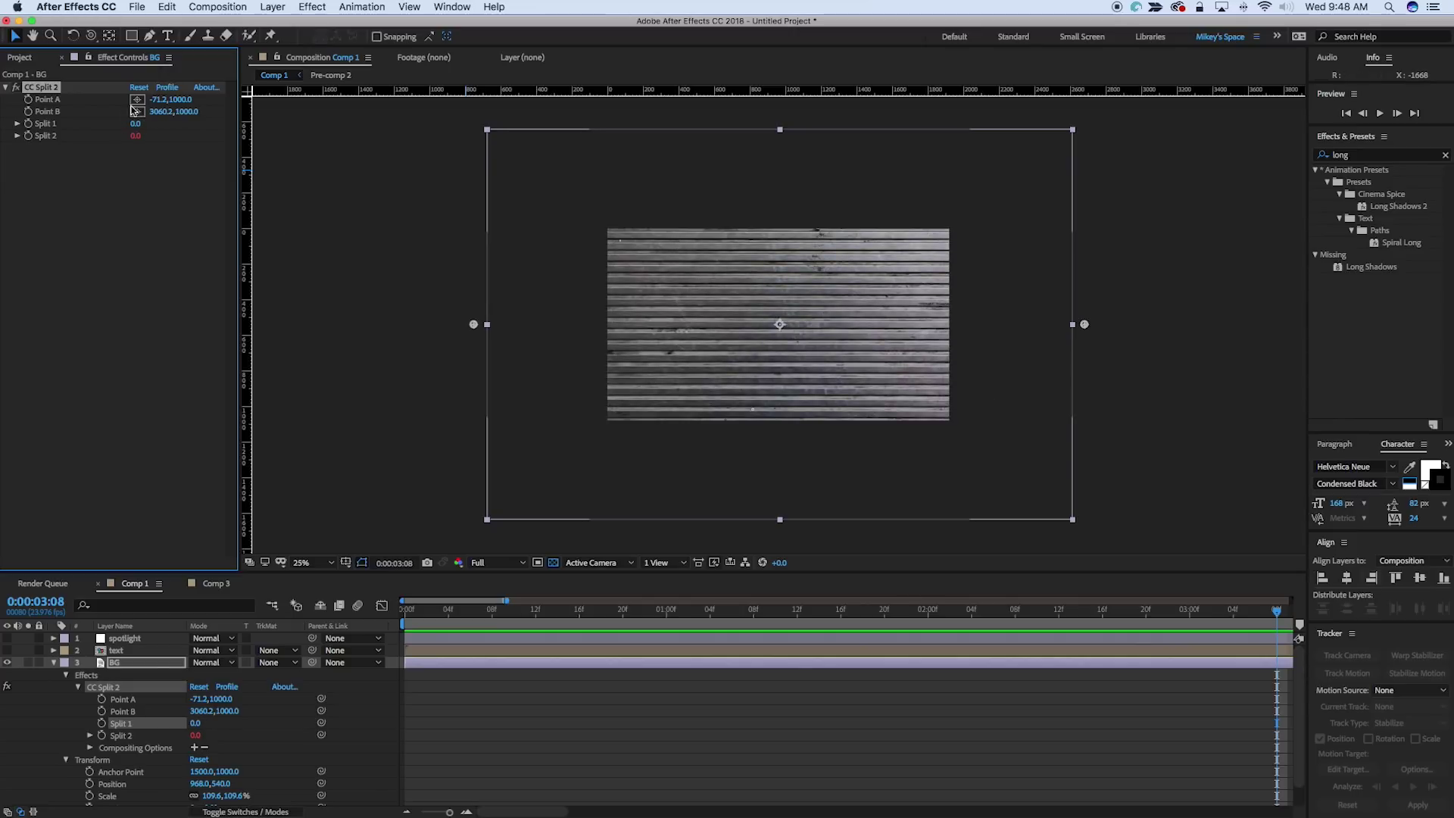
pyautogui.moveTo(135, 125)
pyautogui.mouseDown()
pyautogui.moveTo(153, 125)
pyautogui.moveTo(126, 127)
pyautogui.mouseUp()
# Switch to Comp 3 and apply CC Split 2 to the woman's portrait layer
pyautogui.click(216, 583)
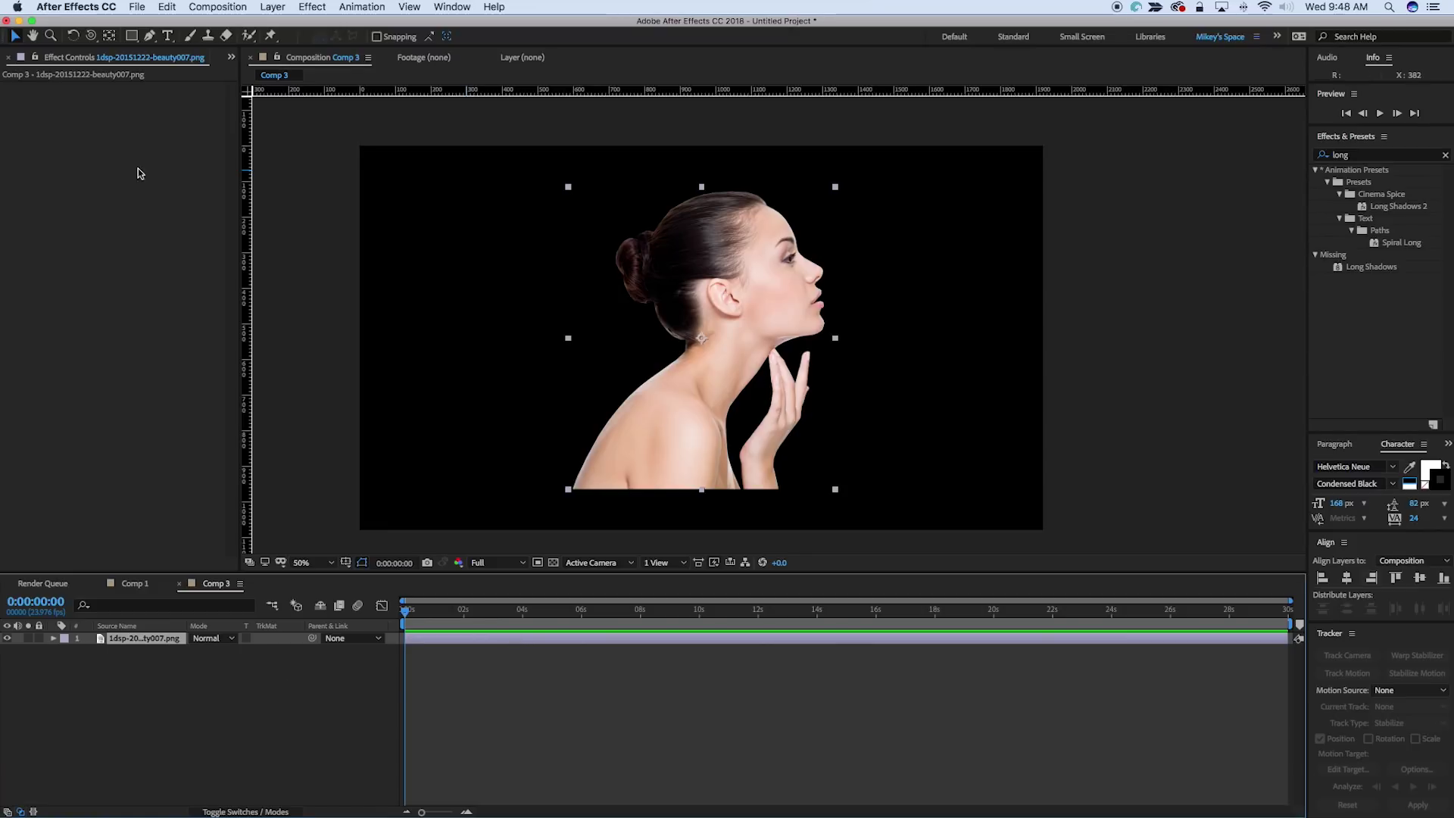
pyautogui.click(327, 7)
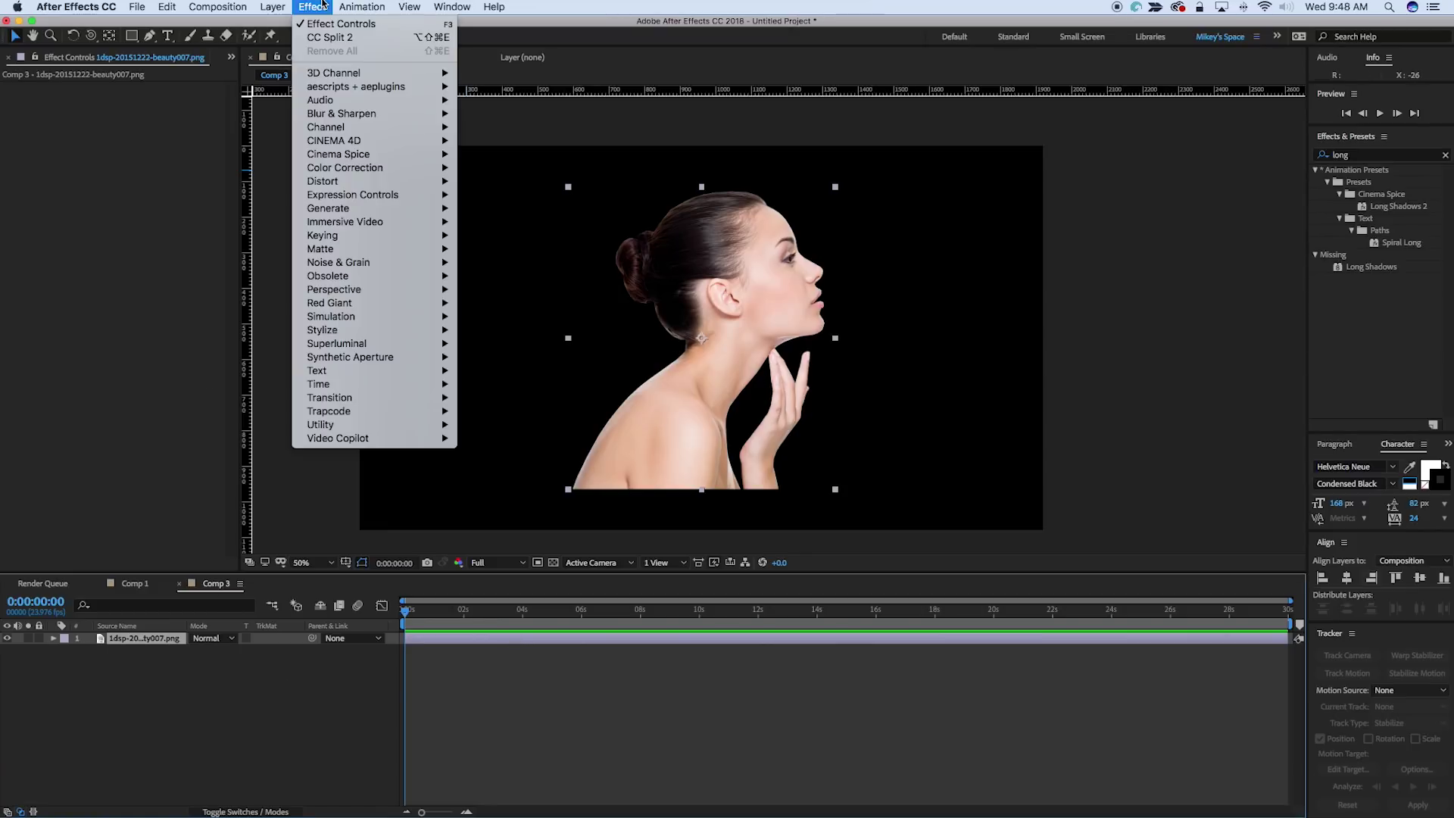
pyautogui.click(331, 39)
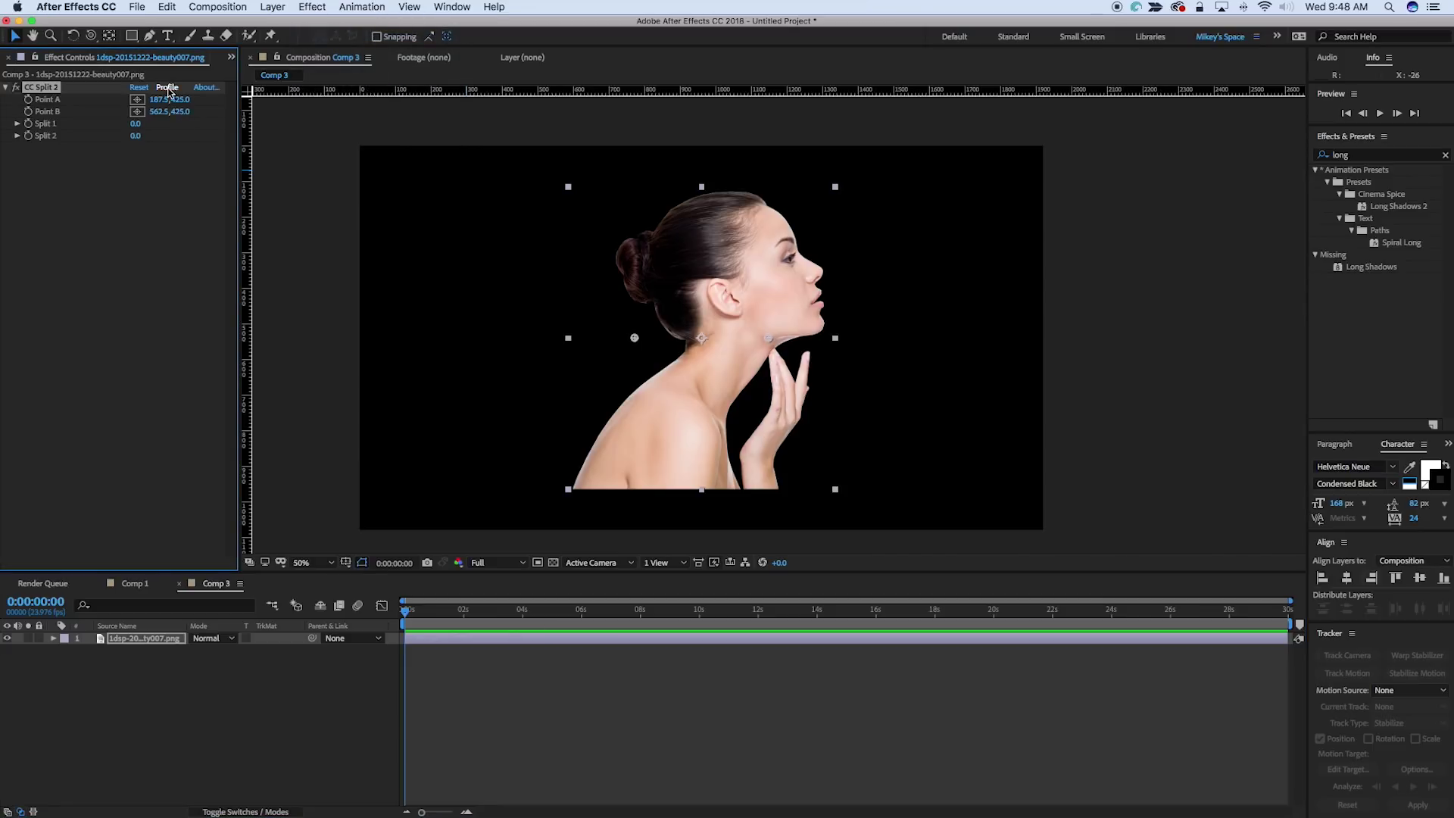
# Draw many thin spikes of varying heights across the full width of the Split Profile graph and apply the profile
pyautogui.click(168, 88)
pyautogui.moveTo(647, 334)
pyautogui.mouseDown()
pyautogui.moveTo(520, 303)
pyautogui.moveTo(918, 466)
pyautogui.moveTo(435, 466)
pyautogui.moveTo(470, 480)
pyautogui.moveTo(945, 487)
pyautogui.mouseUp()
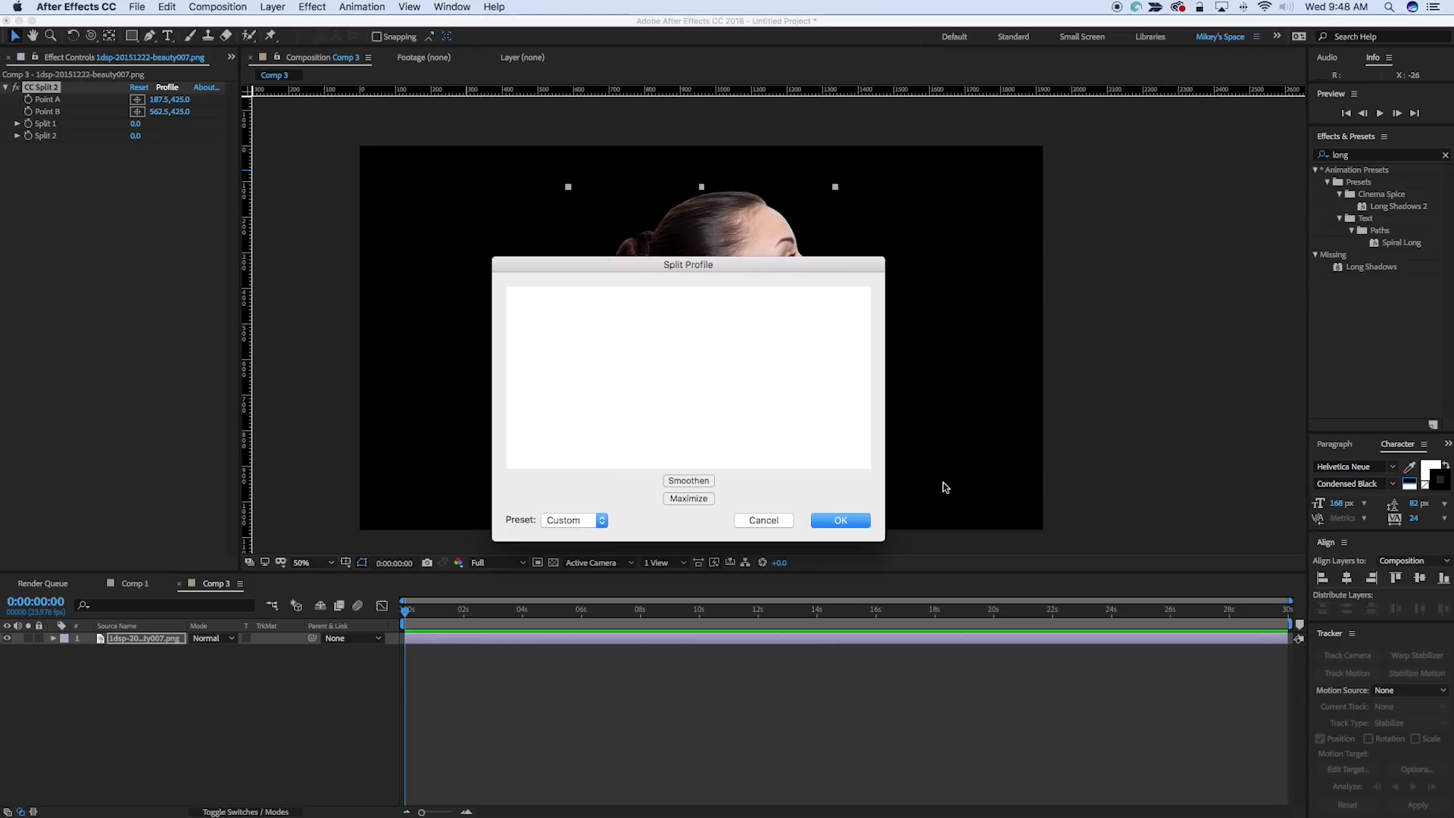
pyautogui.click(530, 296)
pyautogui.click(564, 305)
pyautogui.click(584, 346)
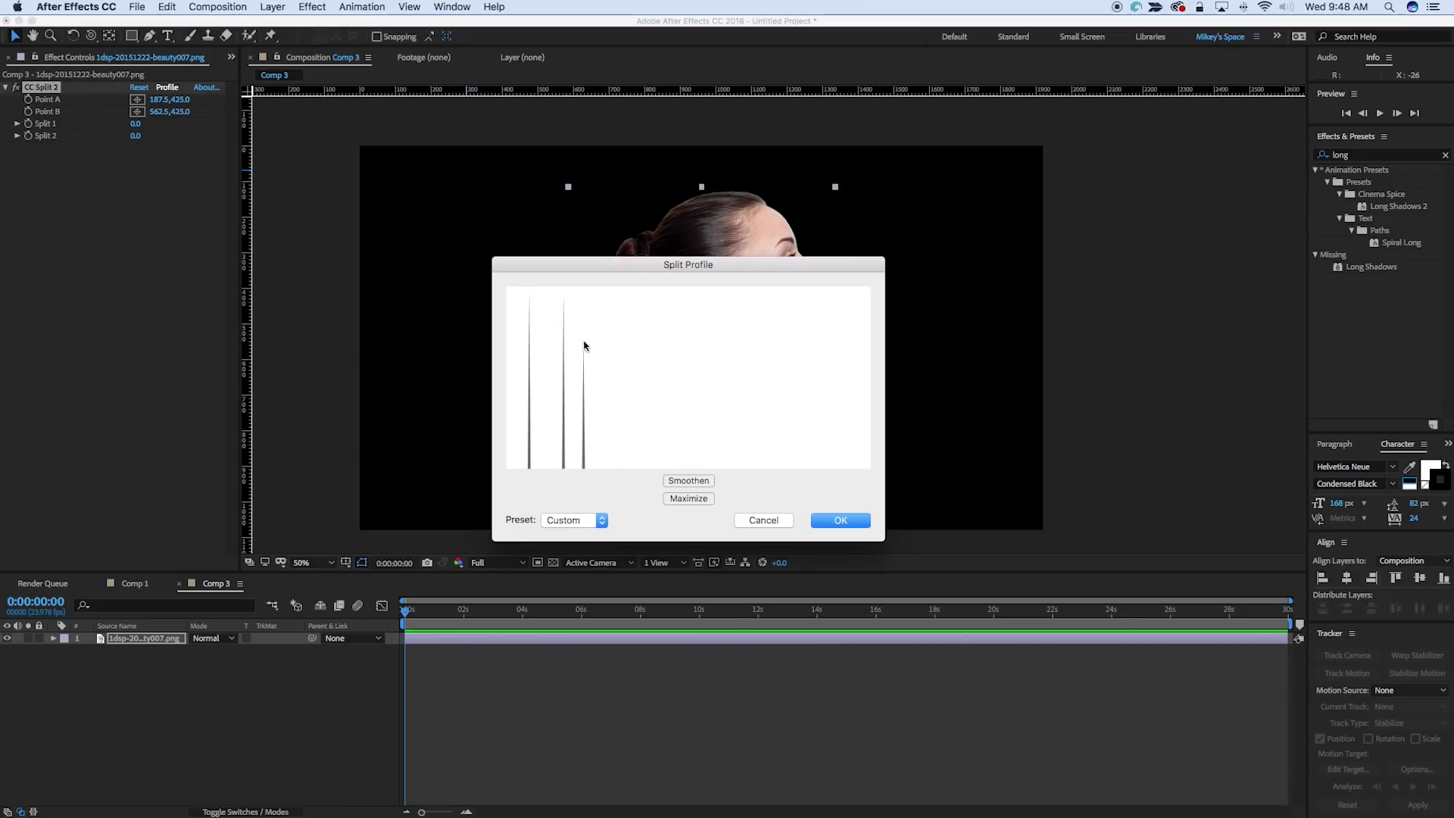
pyautogui.click(601, 299)
pyautogui.click(698, 297)
pyautogui.click(750, 399)
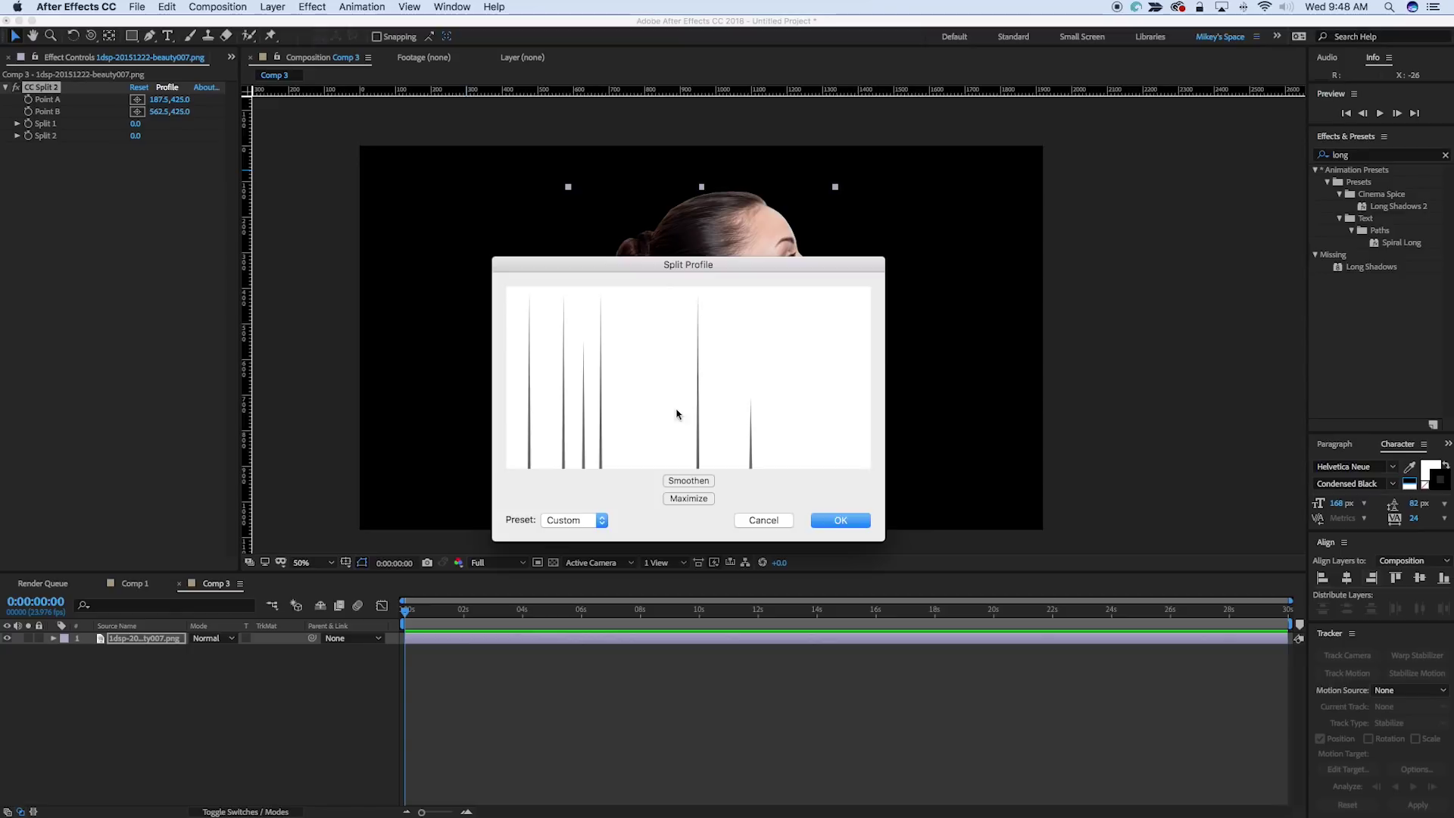
pyautogui.click(667, 432)
pyautogui.click(660, 407)
pyautogui.click(637, 447)
pyautogui.moveTo(861, 316)
pyautogui.mouseDown()
pyautogui.moveTo(711, 412)
pyautogui.moveTo(786, 406)
pyautogui.moveTo(850, 311)
pyautogui.moveTo(559, 357)
pyautogui.moveTo(542, 457)
pyautogui.mouseUp()
pyautogui.click(840, 520)
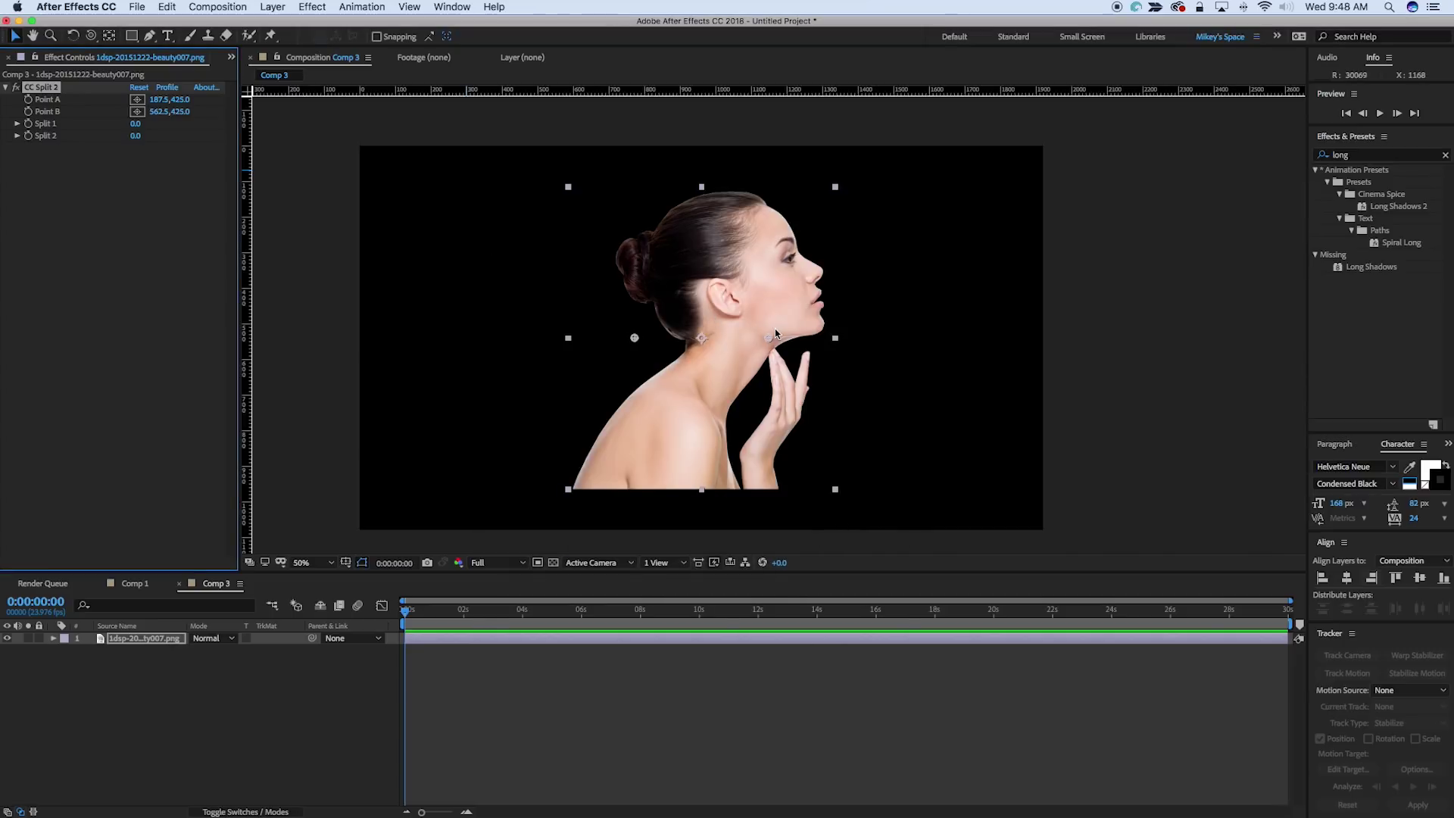
# Place Point A at the portrait's lower-left corner, about 1.5, 851, and Point B at its upper-left corner, about -3.5, -7
pyautogui.moveTo(769, 343); pyautogui.dragTo(776, 316)
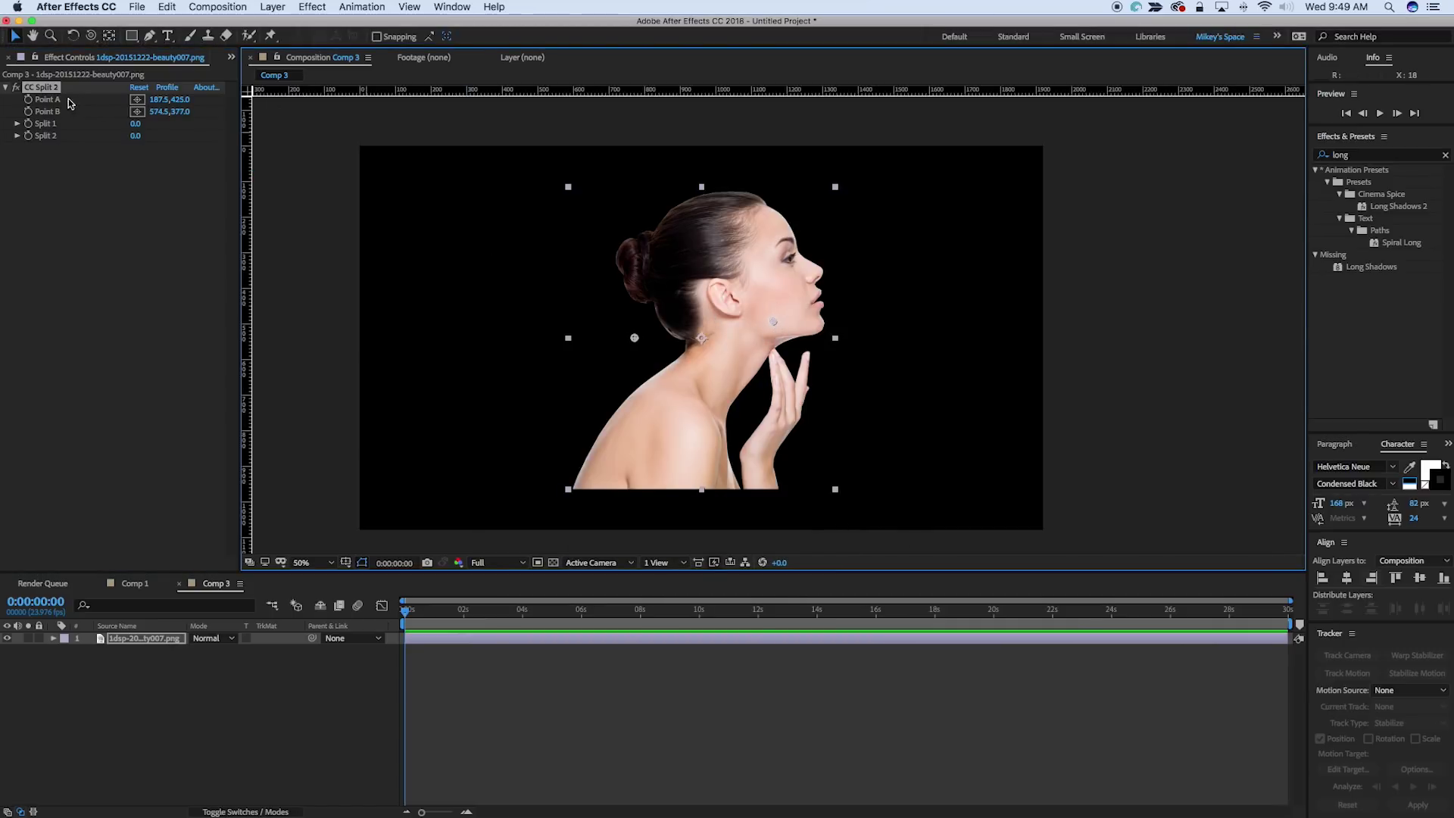
pyautogui.moveTo(633, 422); pyautogui.dragTo(569, 493)
pyautogui.moveTo(774, 326); pyautogui.dragTo(567, 184)
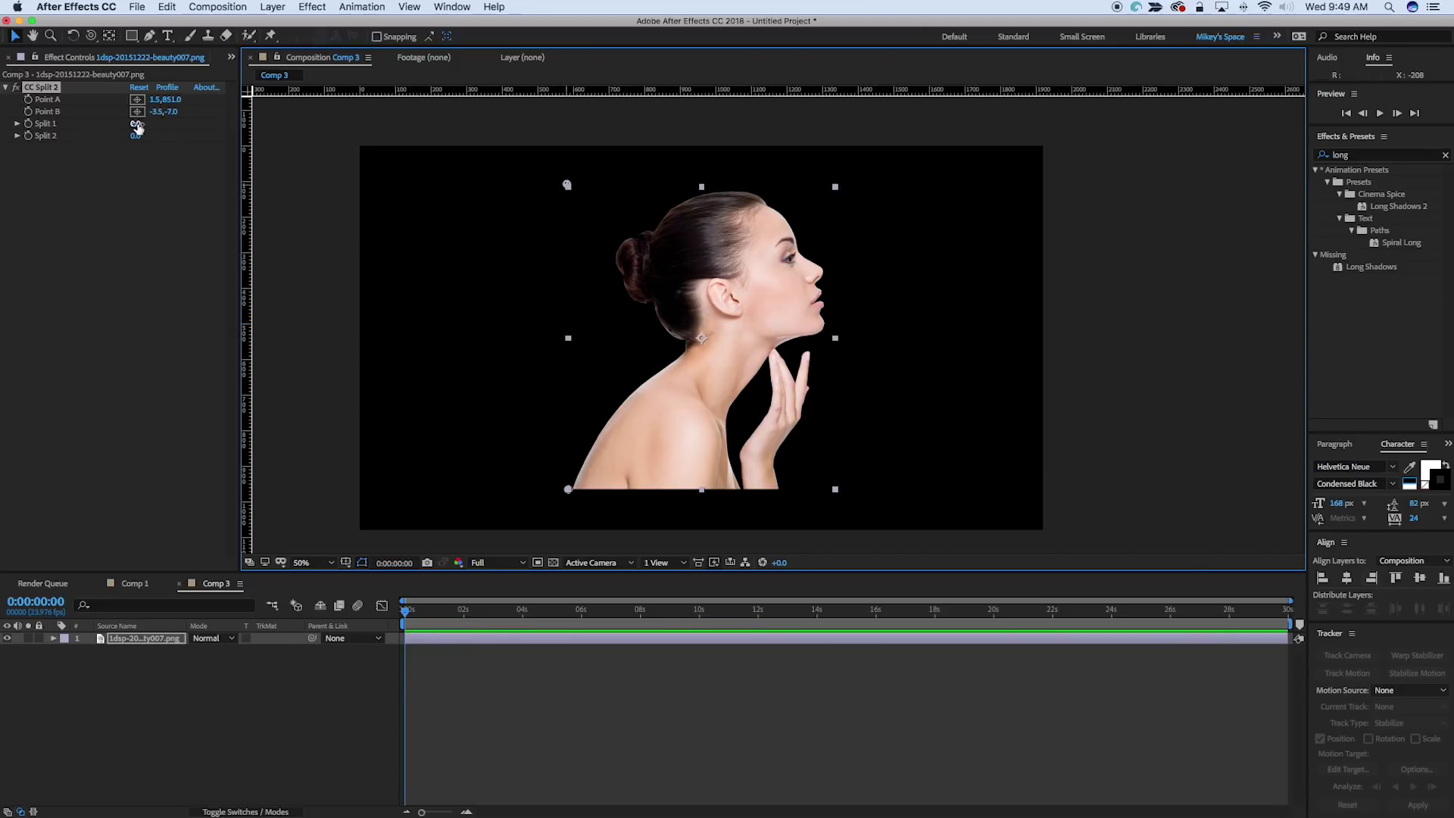
# Set the portrait's Split 1 to 248 and inspect the streaked edges up close
pyautogui.moveTo(137, 127)
pyautogui.mouseDown()
pyautogui.moveTo(583, 186)
pyautogui.moveTo(442, 152)
pyautogui.moveTo(503, 162)
pyautogui.mouseUp()
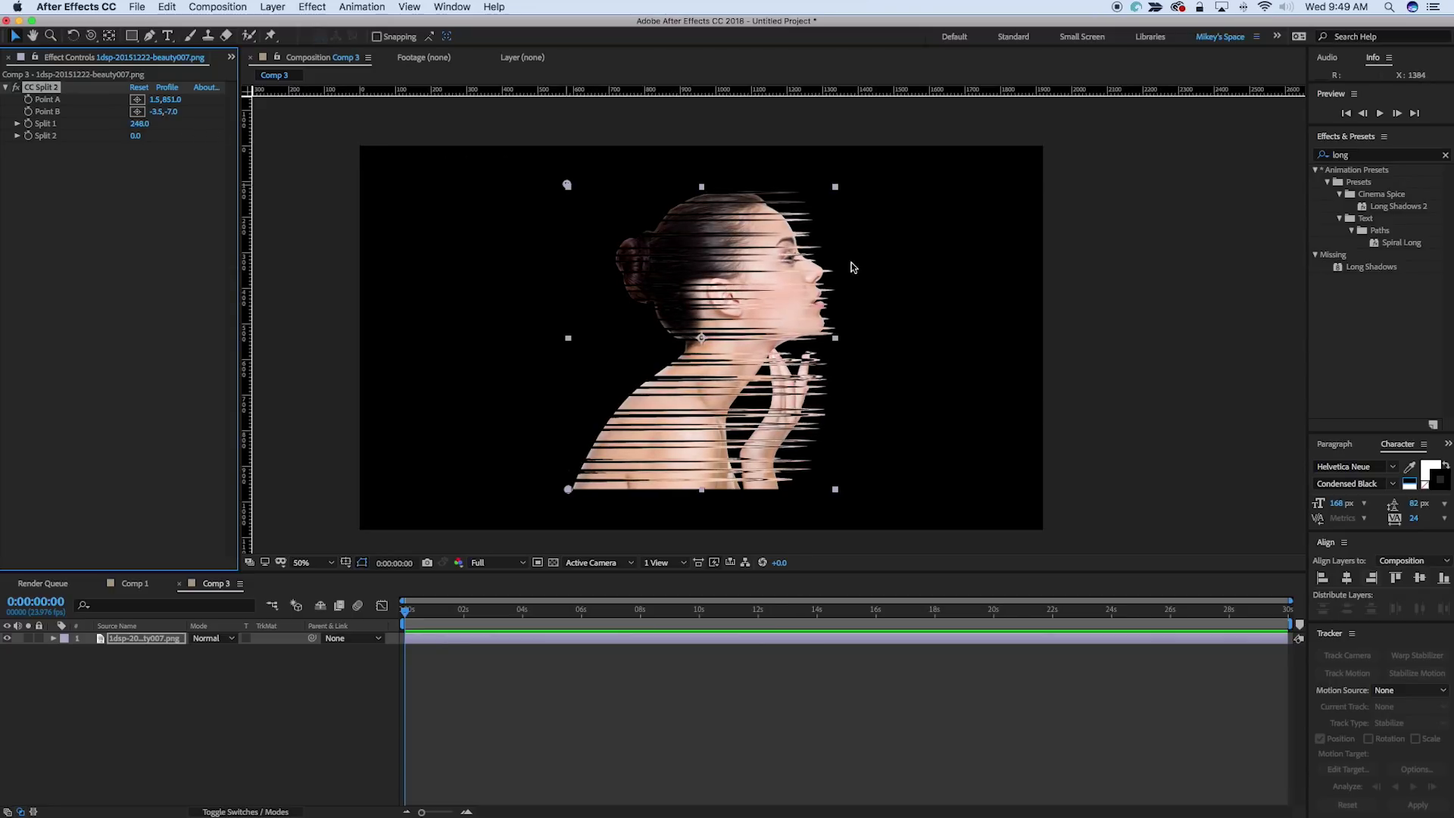
pyautogui.scroll(1, 841, 265)
pyautogui.scroll(1, 839, 262)
pyautogui.scroll(-1, 839, 262)
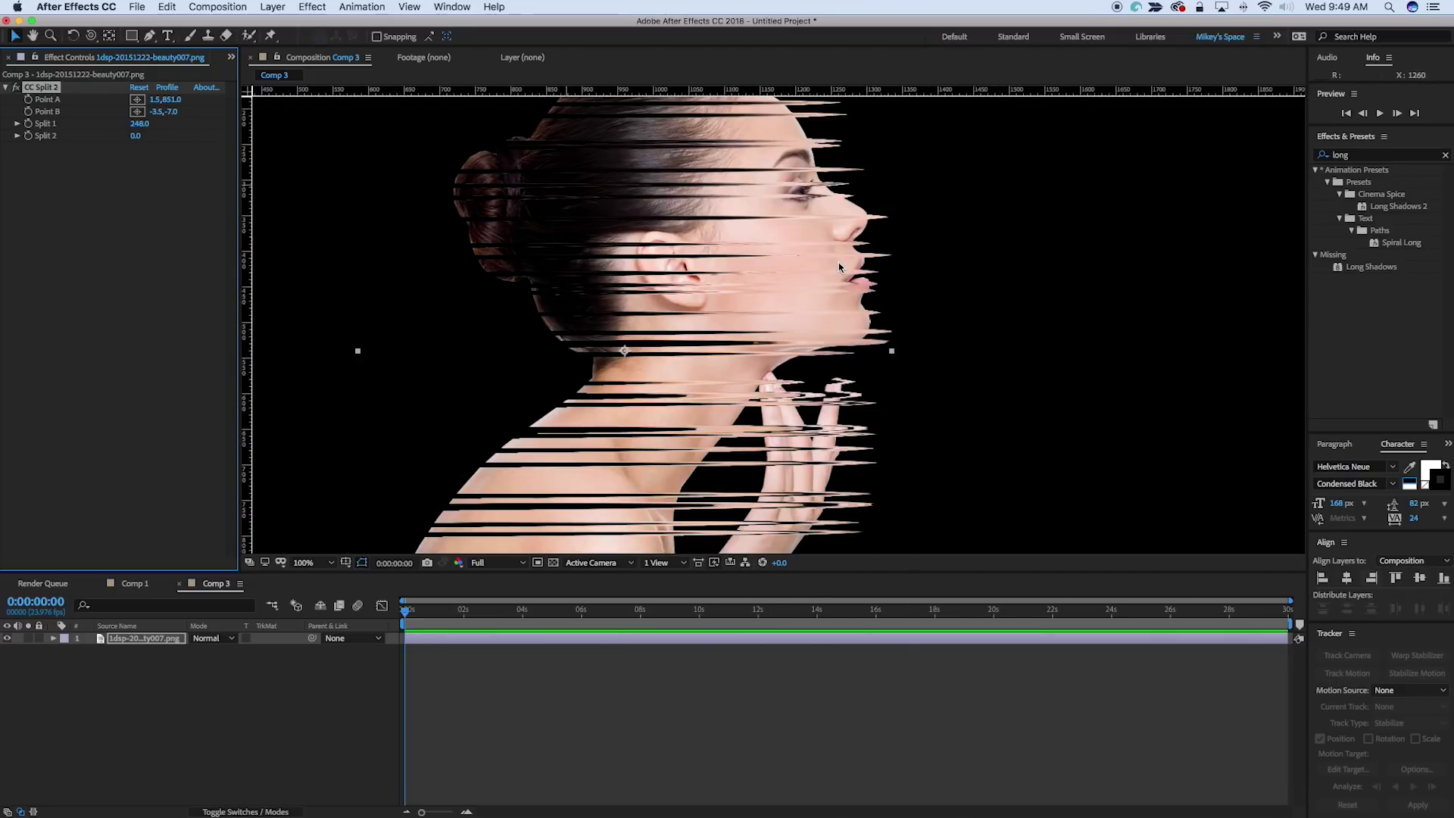
pyautogui.scroll(-1, 839, 264)
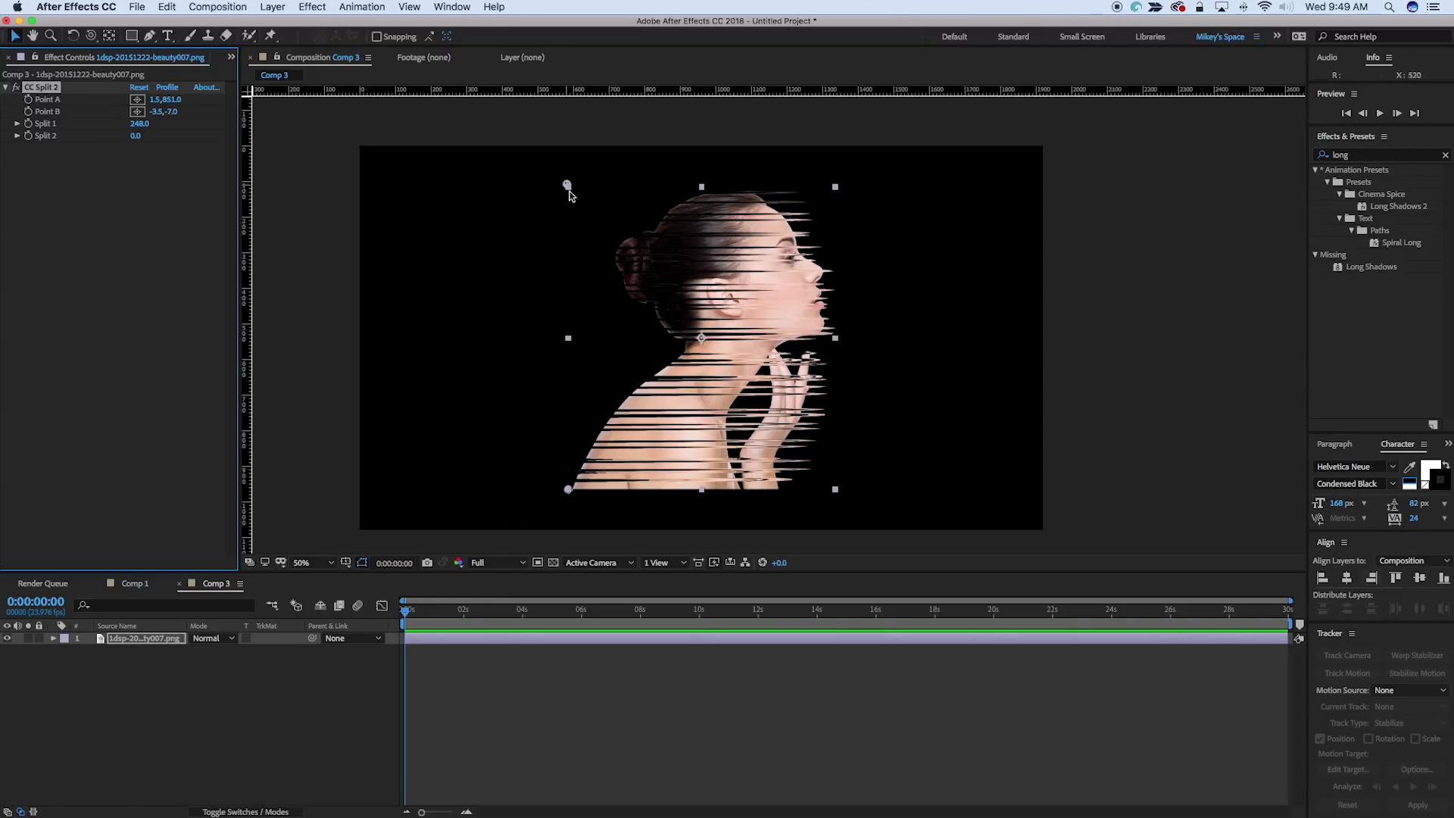
# Move Point B slightly above the portrait's upper-left corner to about 0.5, -31, and review the Split Profile graph
pyautogui.moveTo(568, 187); pyautogui.dragTo(568, 174)
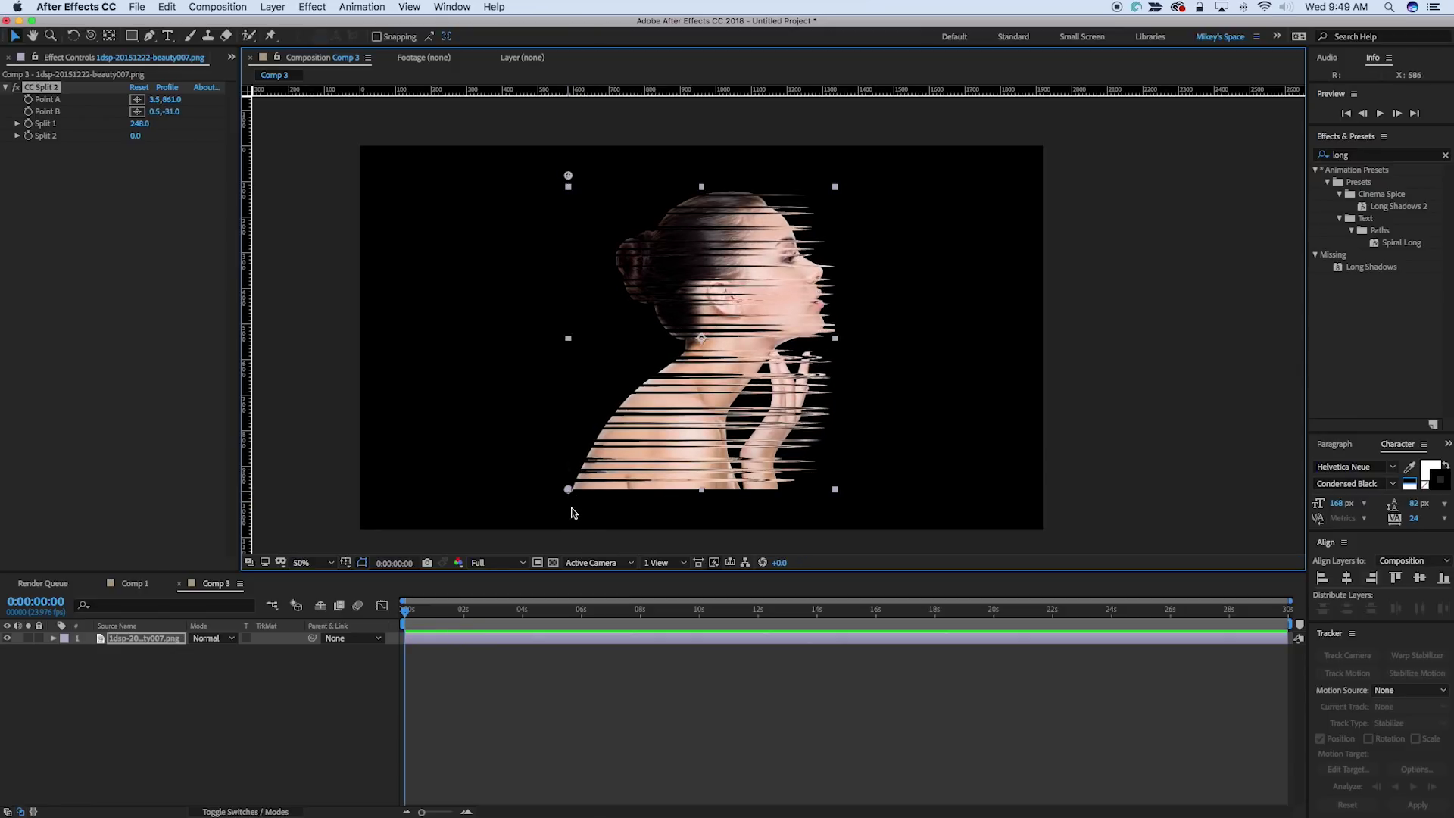
pyautogui.moveTo(568, 493); pyautogui.dragTo(572, 494)
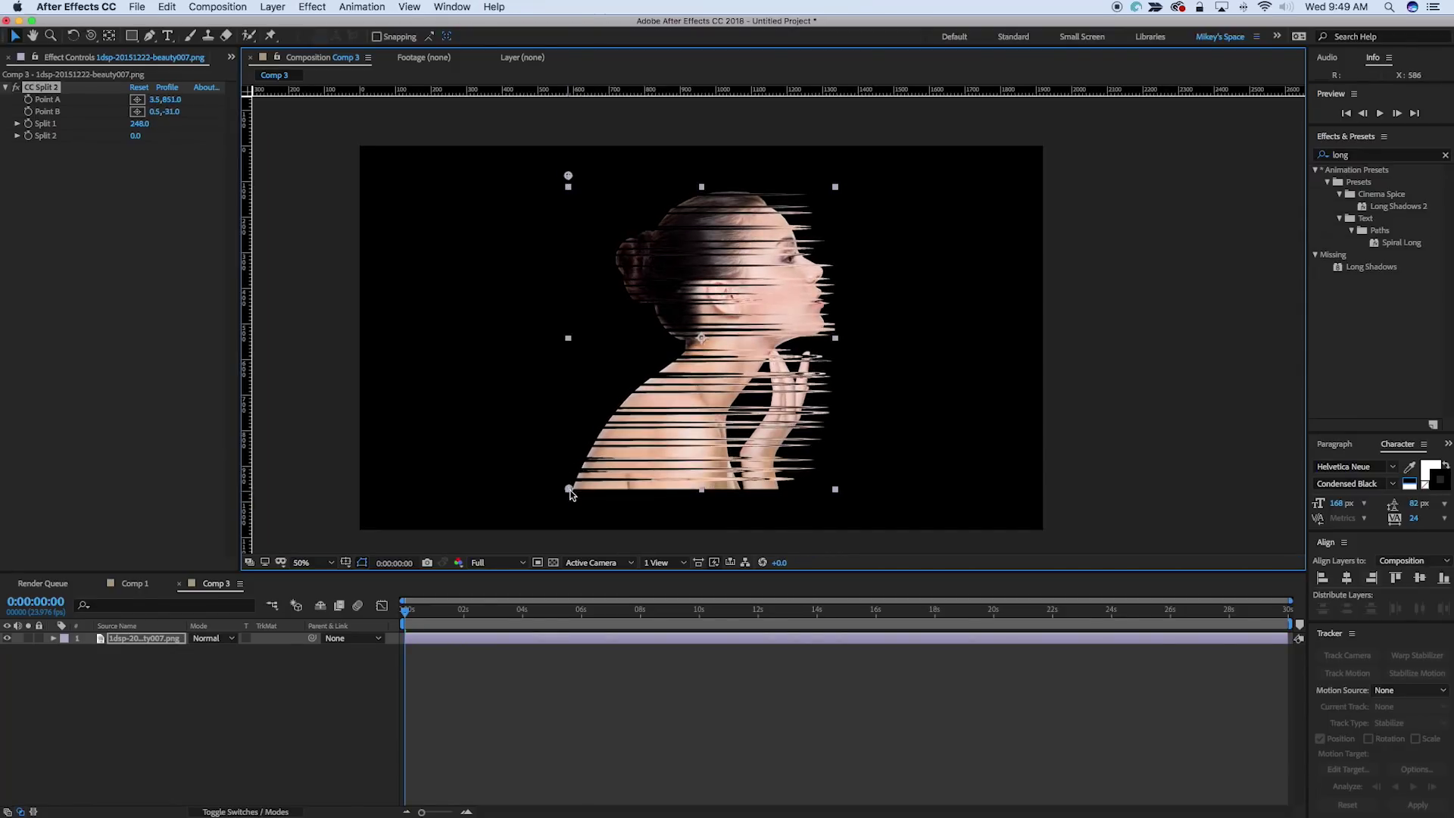
pyautogui.click(167, 87)
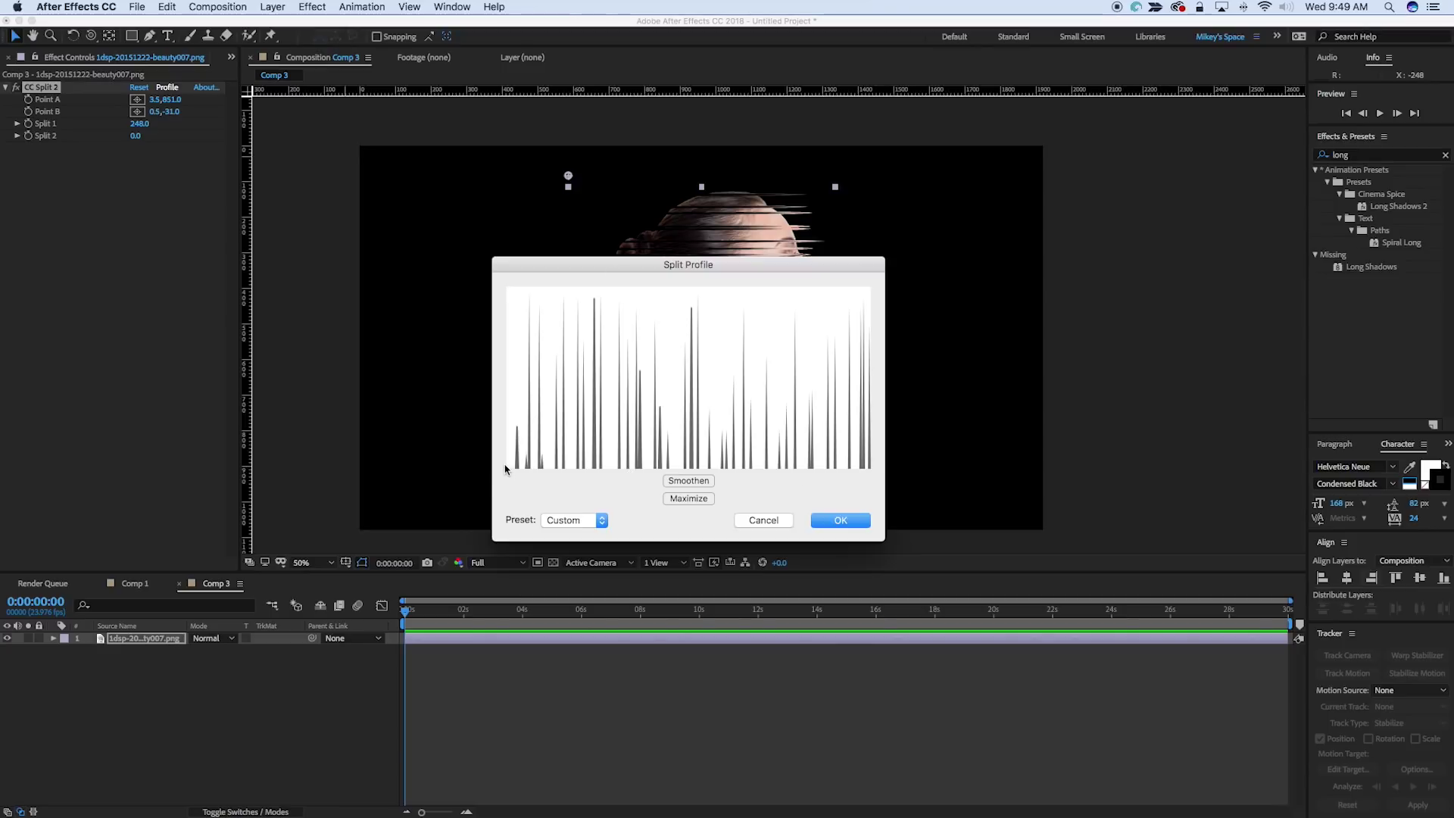
pyautogui.click(845, 520)
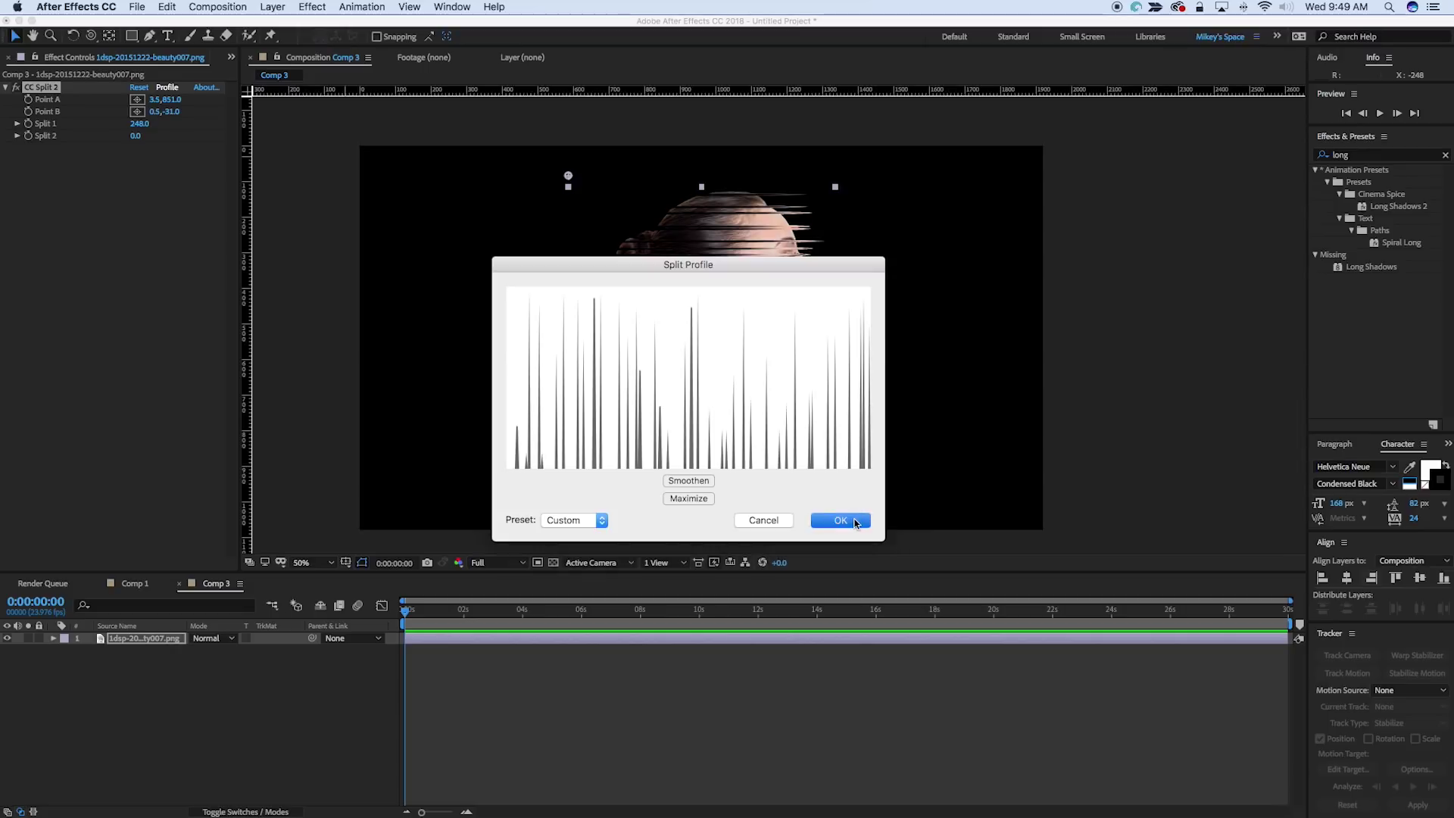
# Move Point B to about -29.5, -297 and Point A to about -42.5, 1585, and set Split 1 back to 0
pyautogui.moveTo(568, 177); pyautogui.dragTo(557, 75)
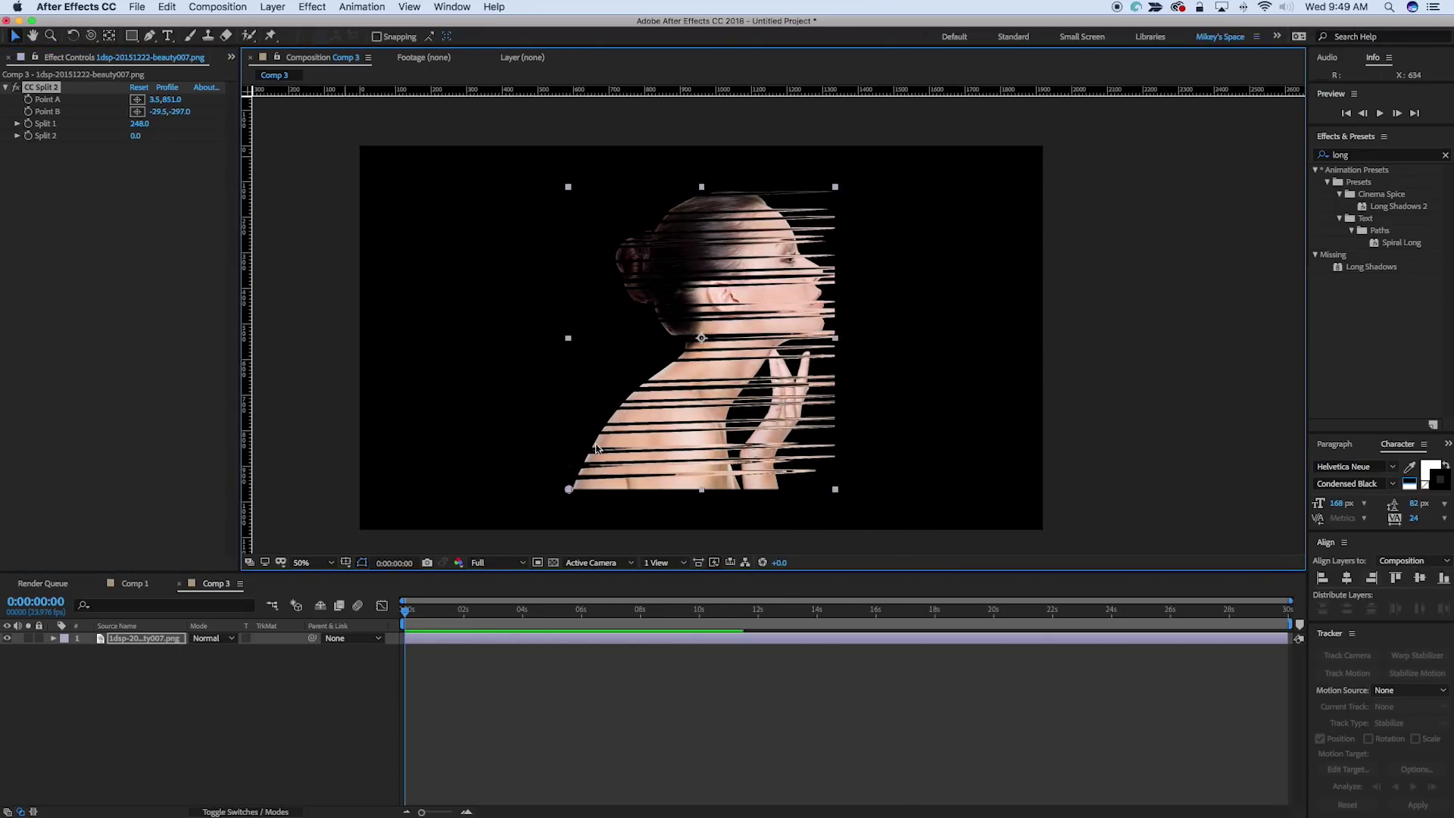
pyautogui.moveTo(569, 491); pyautogui.dragTo(555, 753)
pyautogui.moveTo(147, 125); pyautogui.dragTo(36, 124)
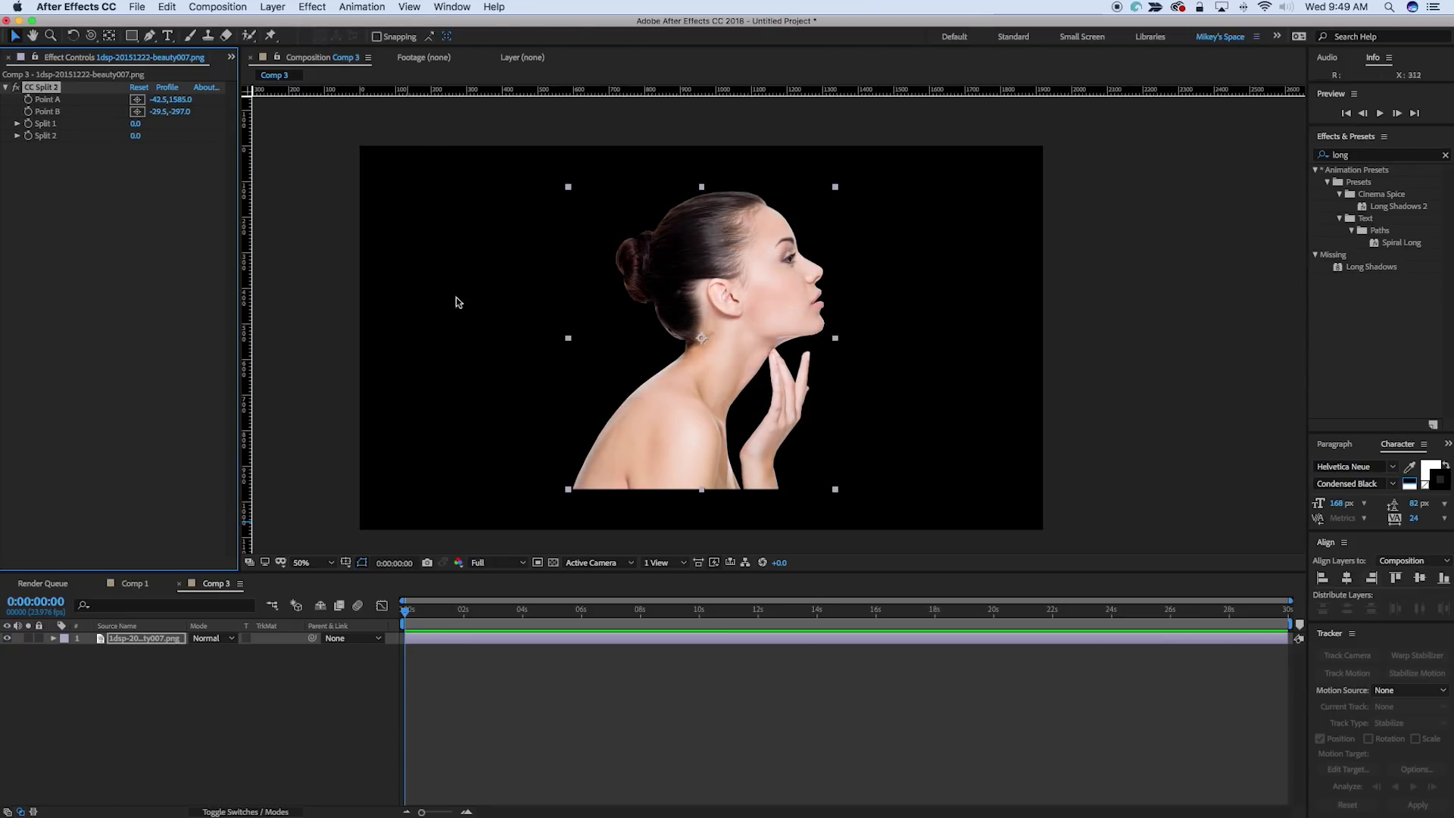
# Place Point A at about 265.5, 717 and Point B at about 266.5, 583 on the shoulder, and raise Split 1
pyautogui.press(',')
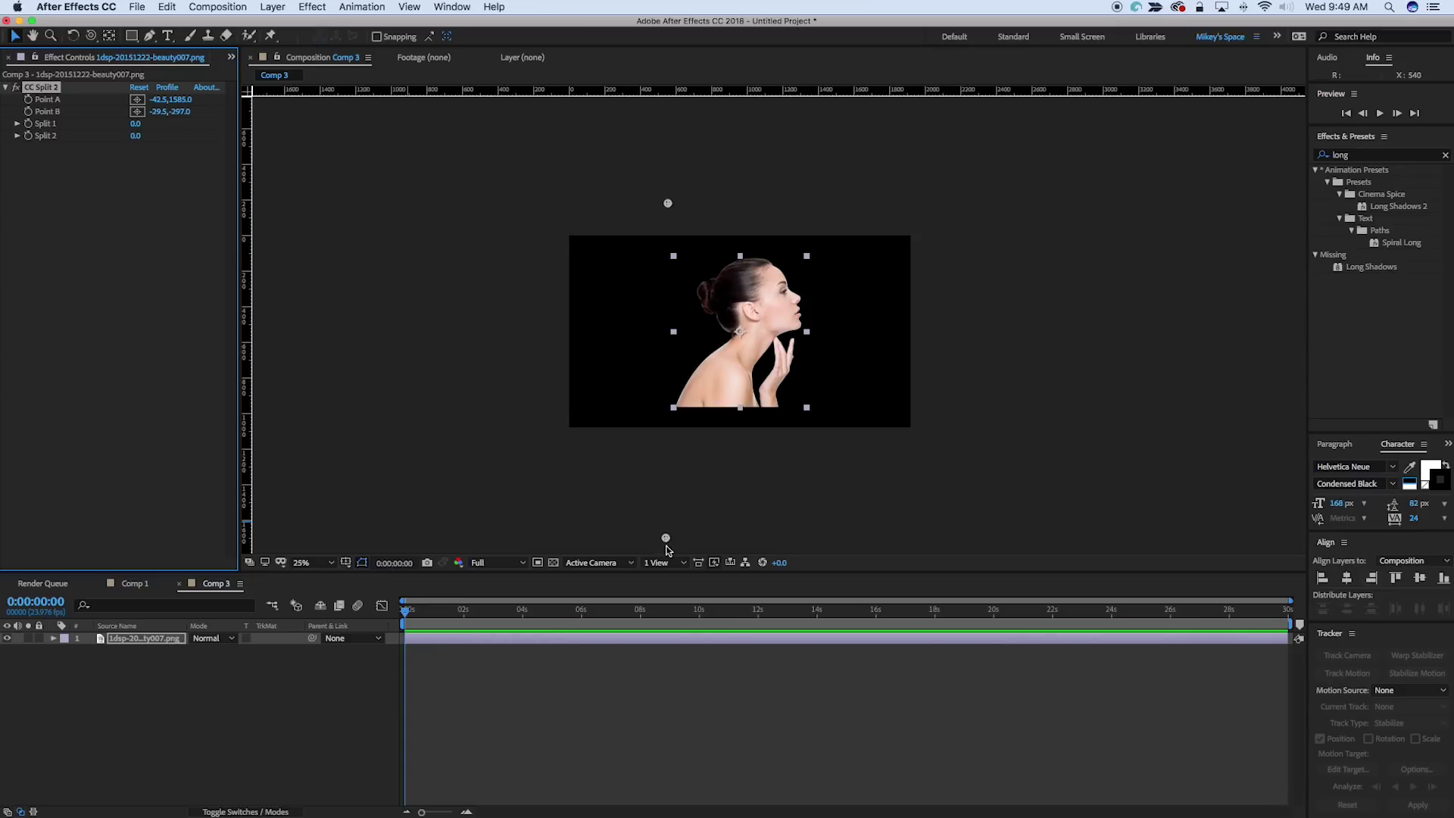
pyautogui.moveTo(667, 539); pyautogui.dragTo(720, 384)
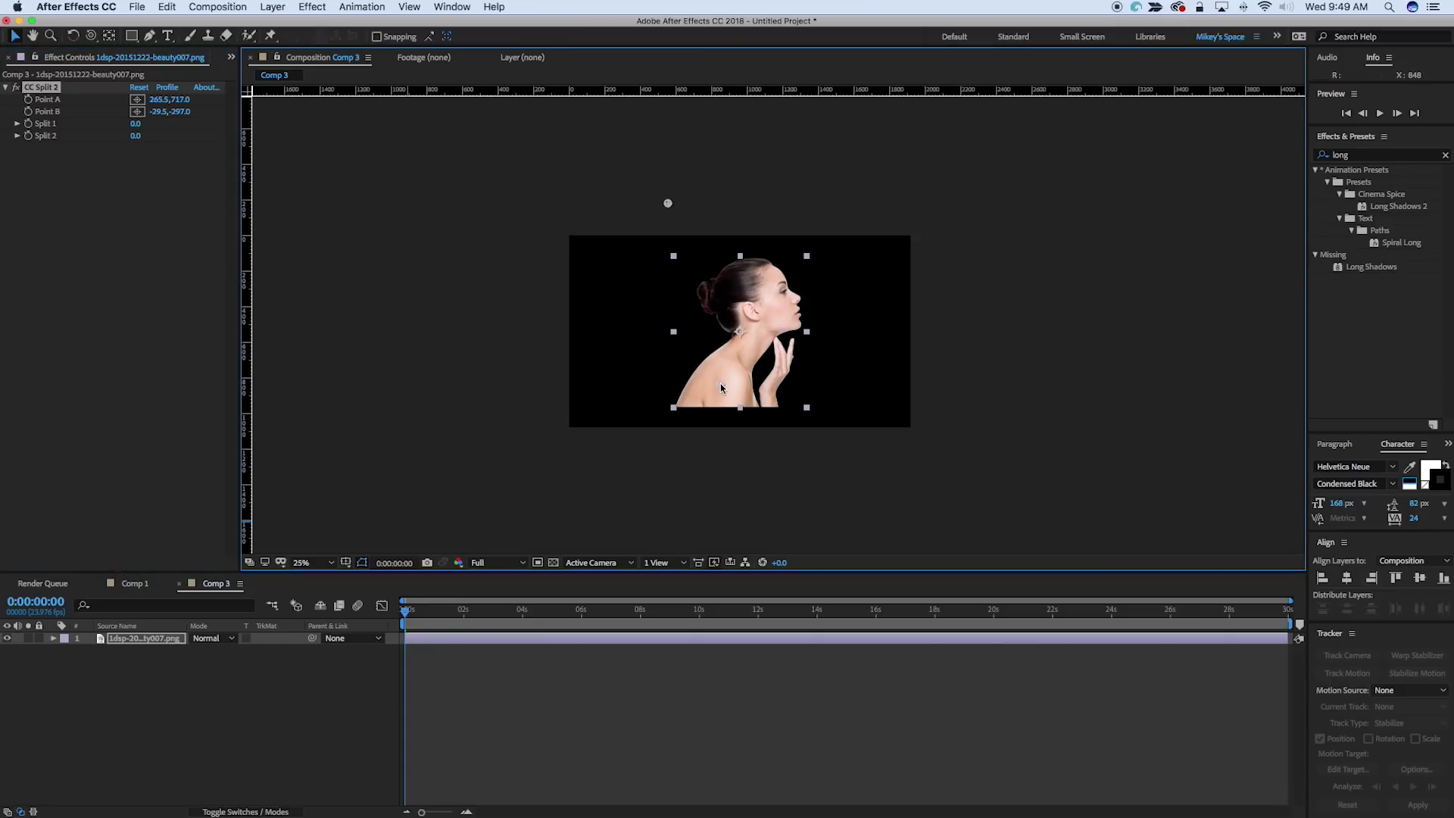
pyautogui.moveTo(669, 203); pyautogui.dragTo(719, 362)
pyautogui.press('.')
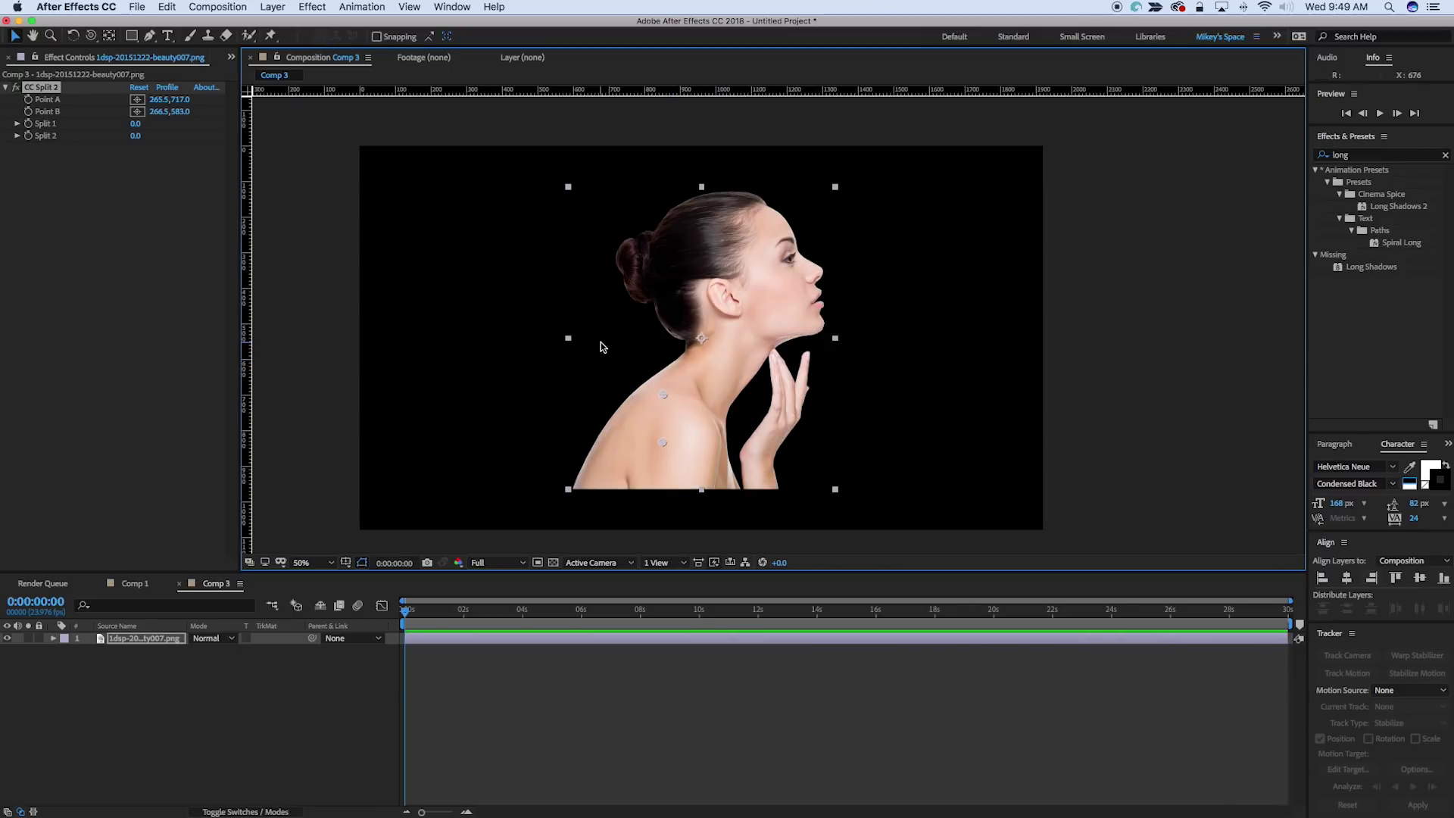
pyautogui.moveTo(134, 127); pyautogui.dragTo(445, 166)
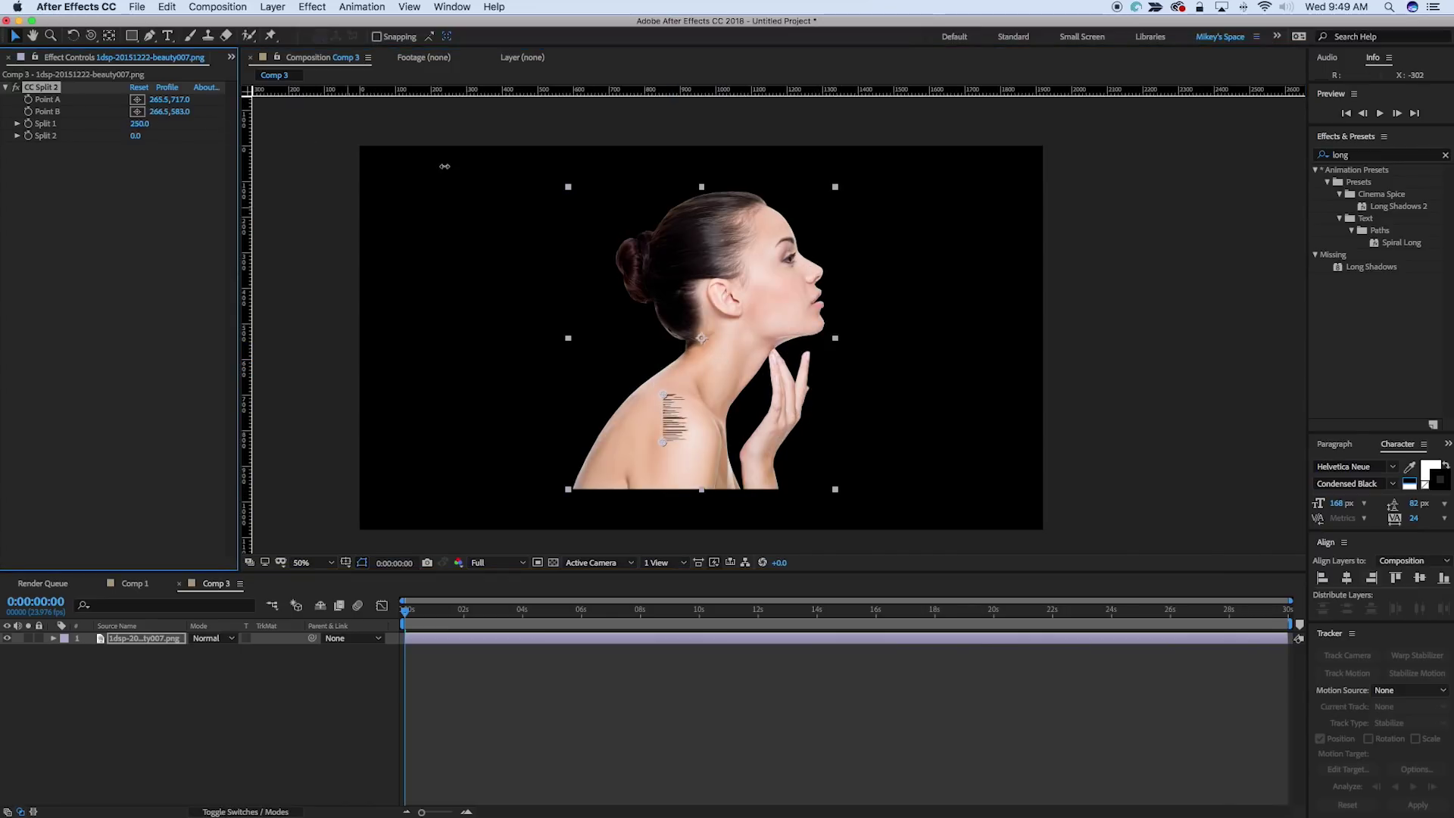
# Move Point A to about 405.5, 736 and Point B near the ear to about 460.5, 303, and reduce Split 1 to 23
pyautogui.press('.')
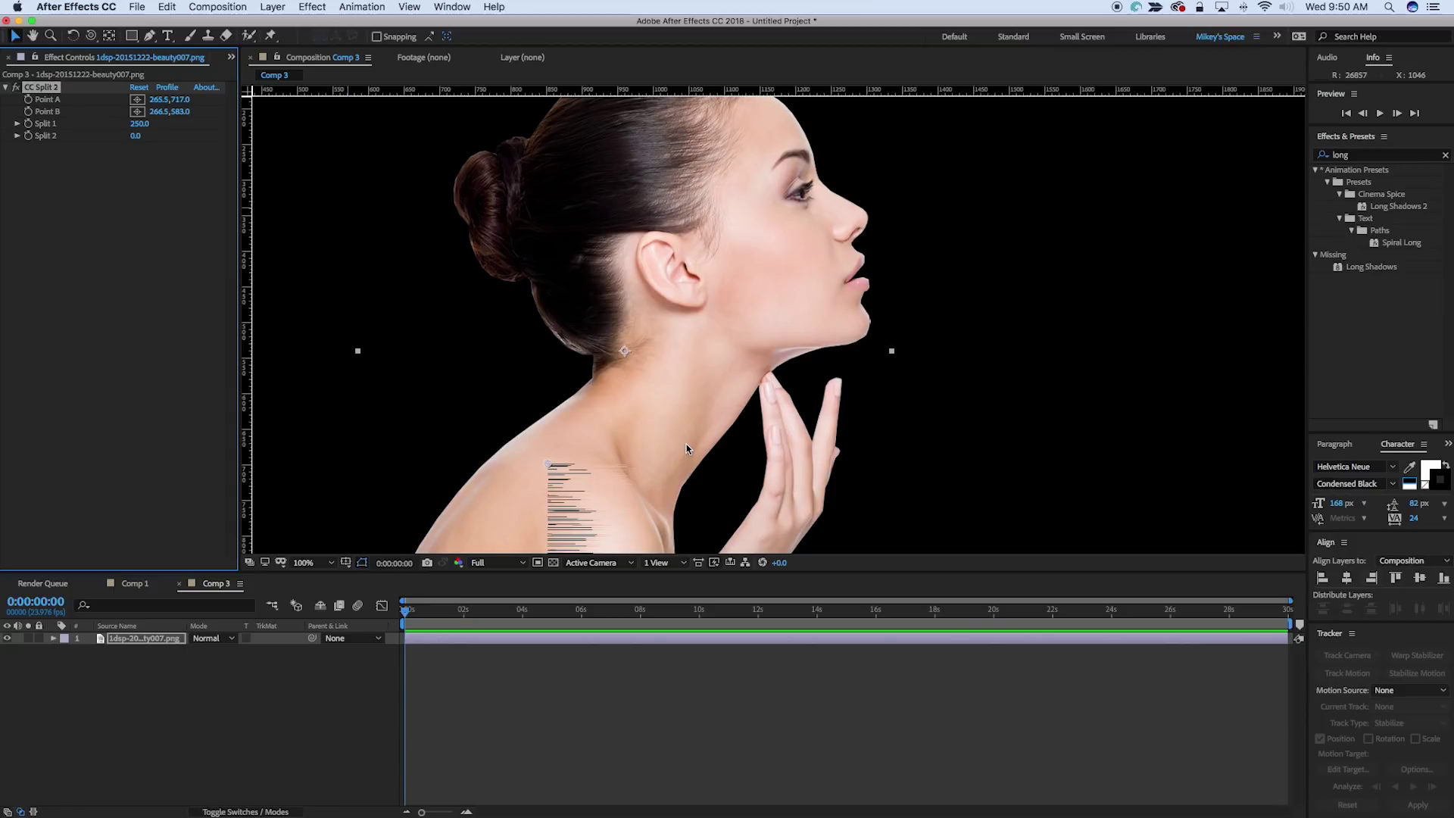
pyautogui.moveTo(548, 464); pyautogui.dragTo(607, 321)
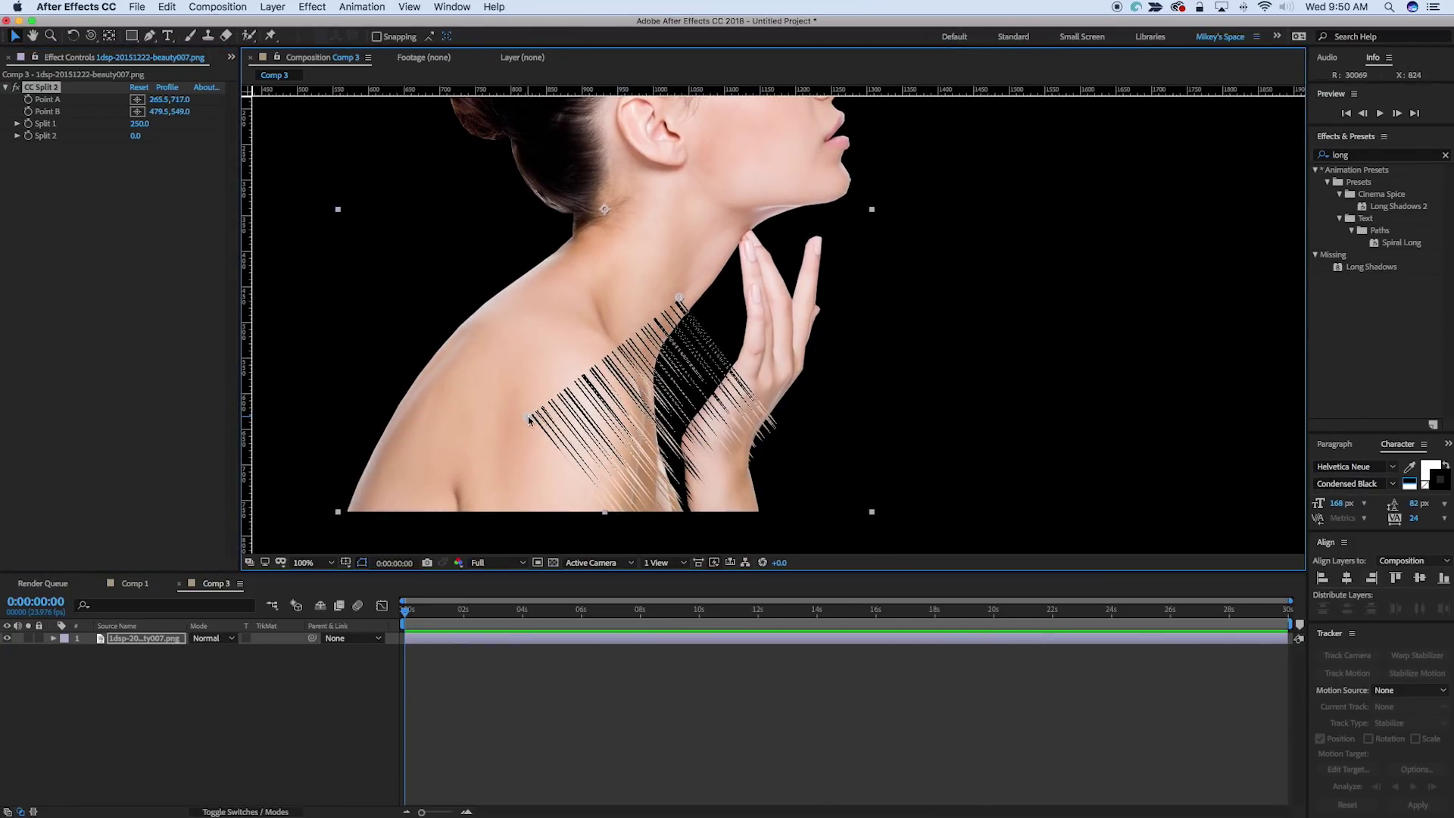
pyautogui.moveTo(532, 422); pyautogui.dragTo(660, 430)
pyautogui.moveTo(680, 298)
pyautogui.mouseDown()
pyautogui.moveTo(659, 327)
pyautogui.moveTo(667, 121)
pyautogui.mouseUp()
pyautogui.moveTo(658, 426); pyautogui.dragTo(627, 430)
pyautogui.moveTo(137, 128); pyautogui.dragTo(57, 129)
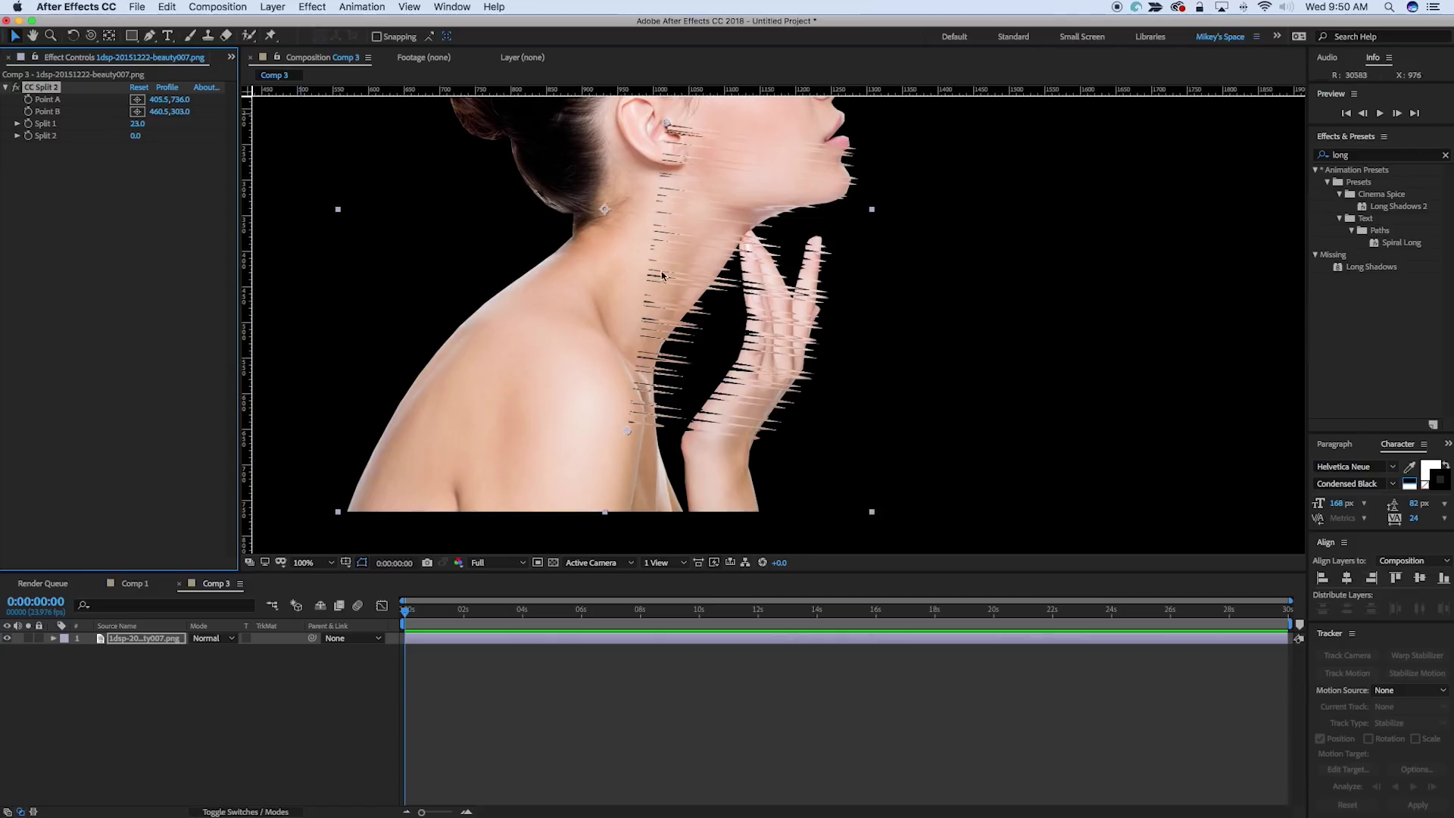
# Move Point B to the back of the neck at about 294.5, 423
pyautogui.press(',')
pyautogui.press(',')
pyautogui.press('.')
pyautogui.press('.')
pyautogui.press(',')
pyautogui.press(',')
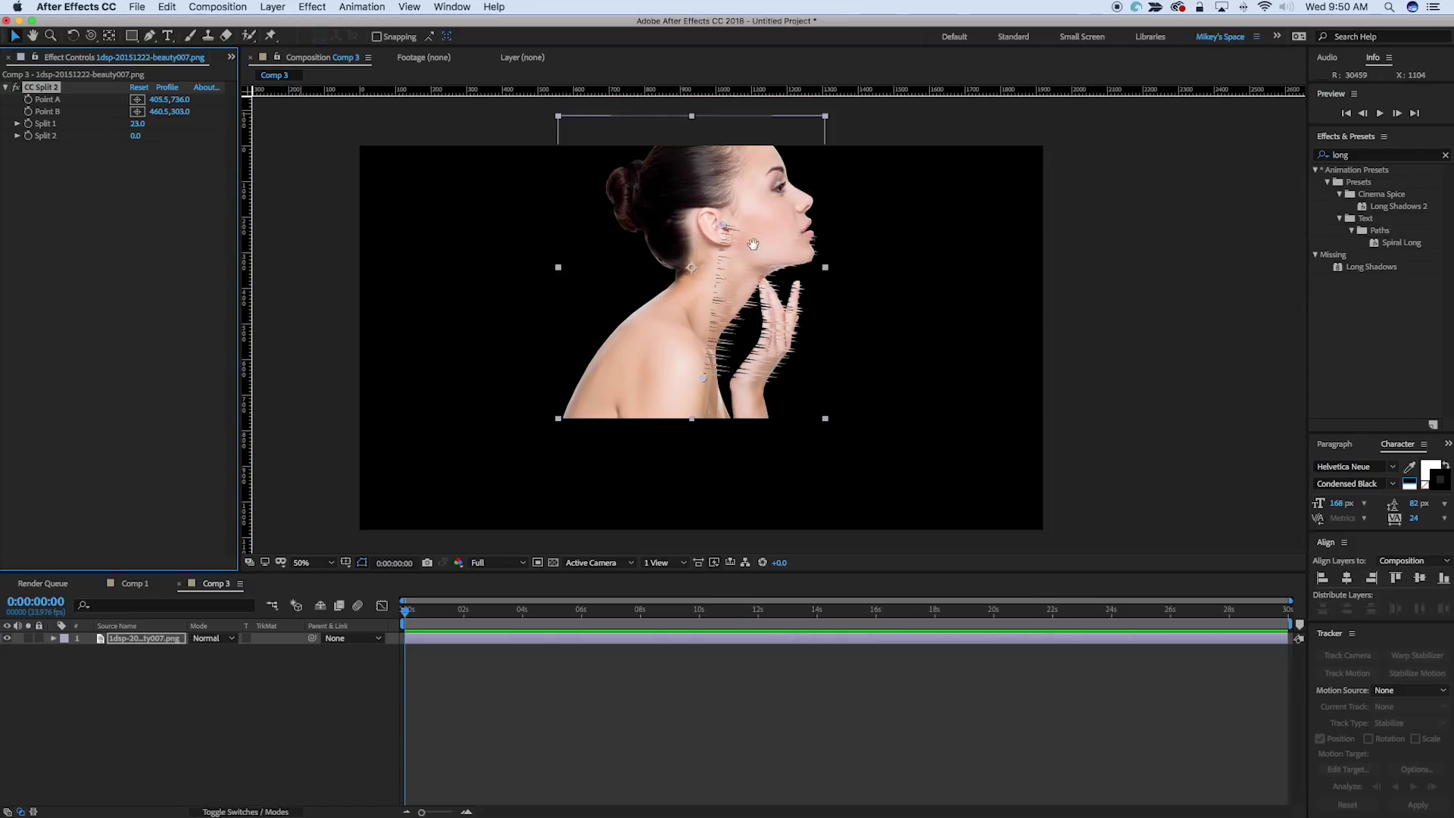
pyautogui.scroll(3, 738, 243)
pyautogui.moveTo(733, 265); pyautogui.dragTo(675, 306)
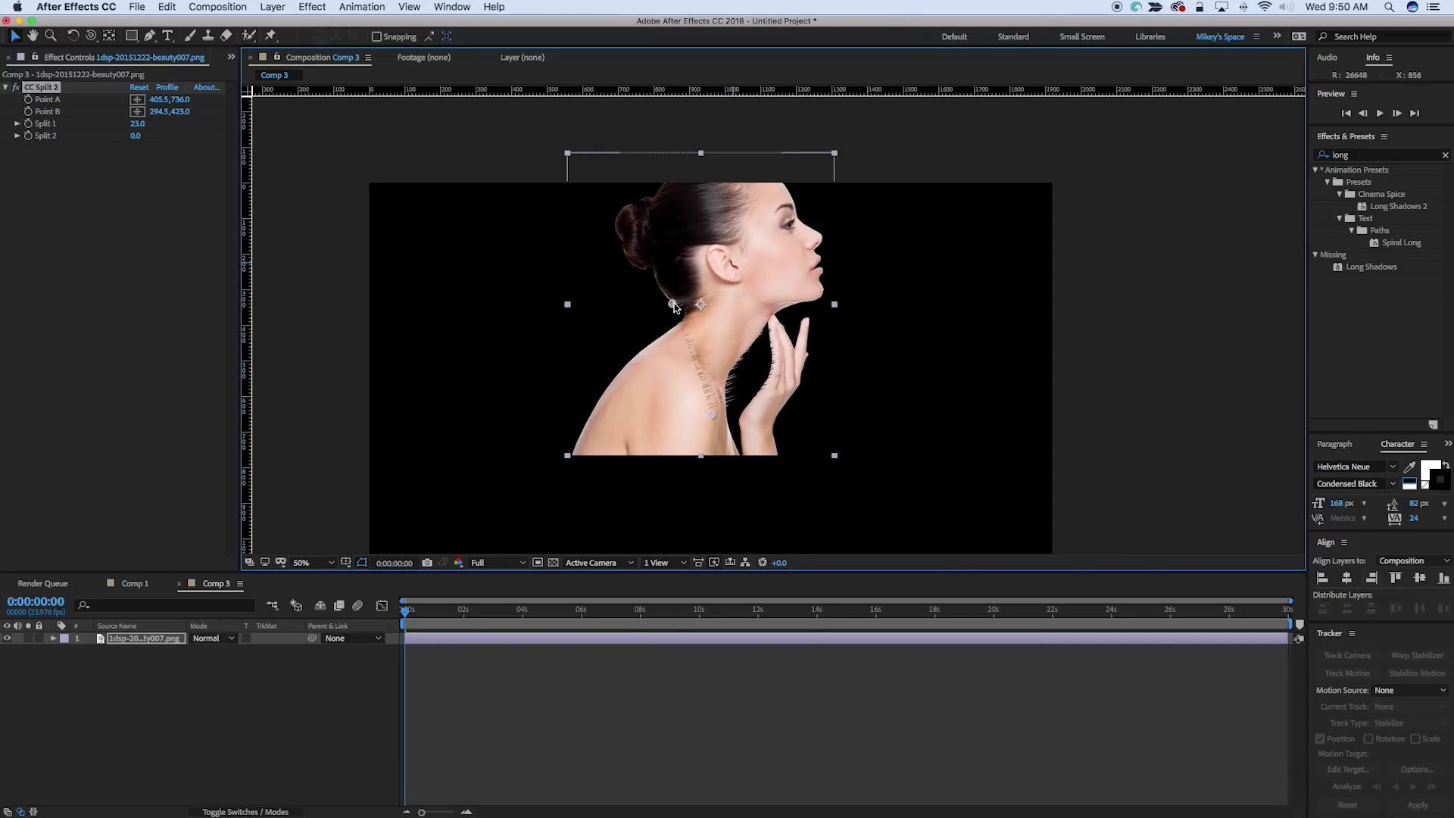
# Return to Comp 1, select the BG layer and collapse its properties
pyautogui.click(137, 584)
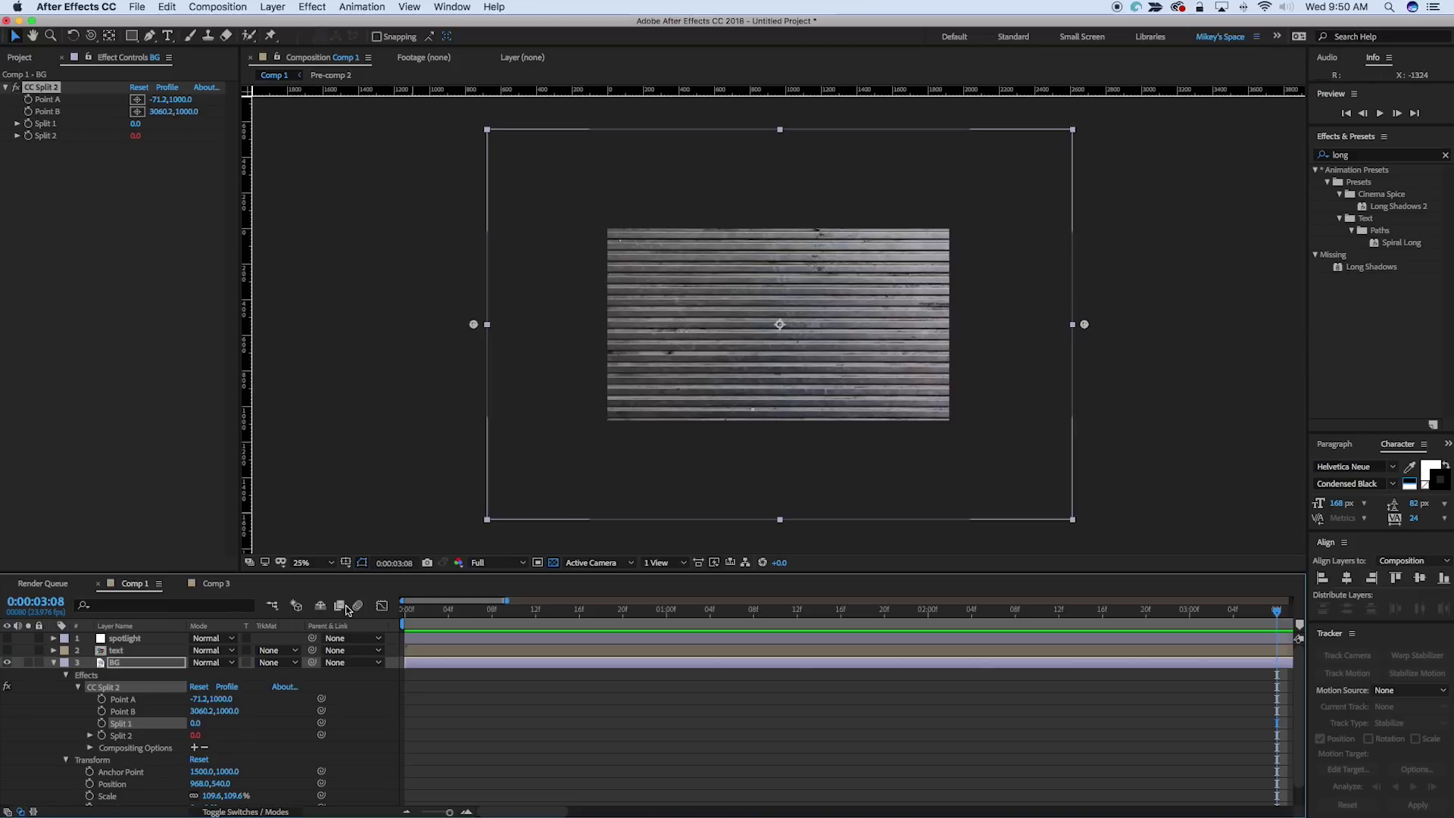
pyautogui.click(453, 657)
pyautogui.click(452, 664)
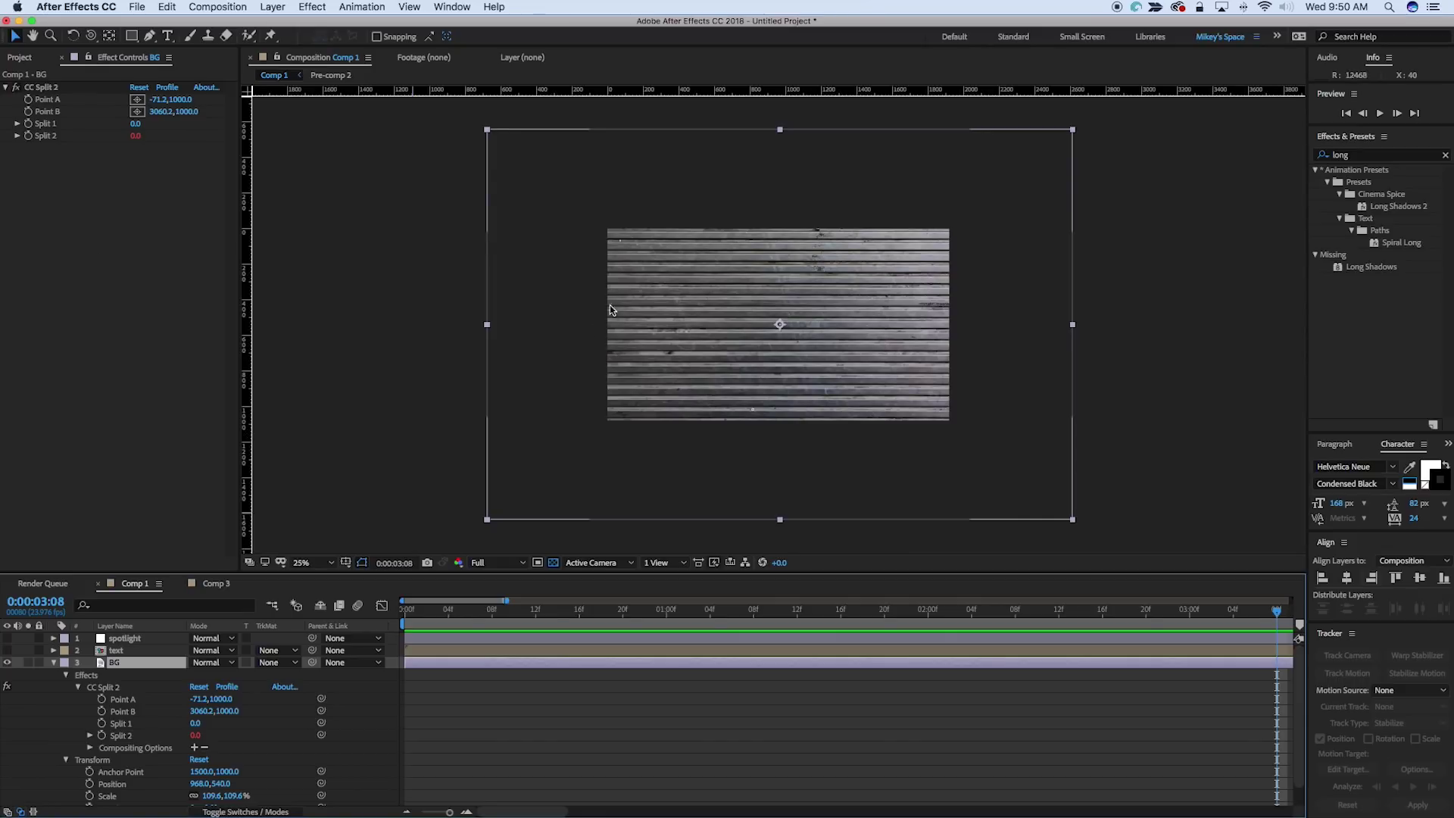
pyautogui.click(54, 664)
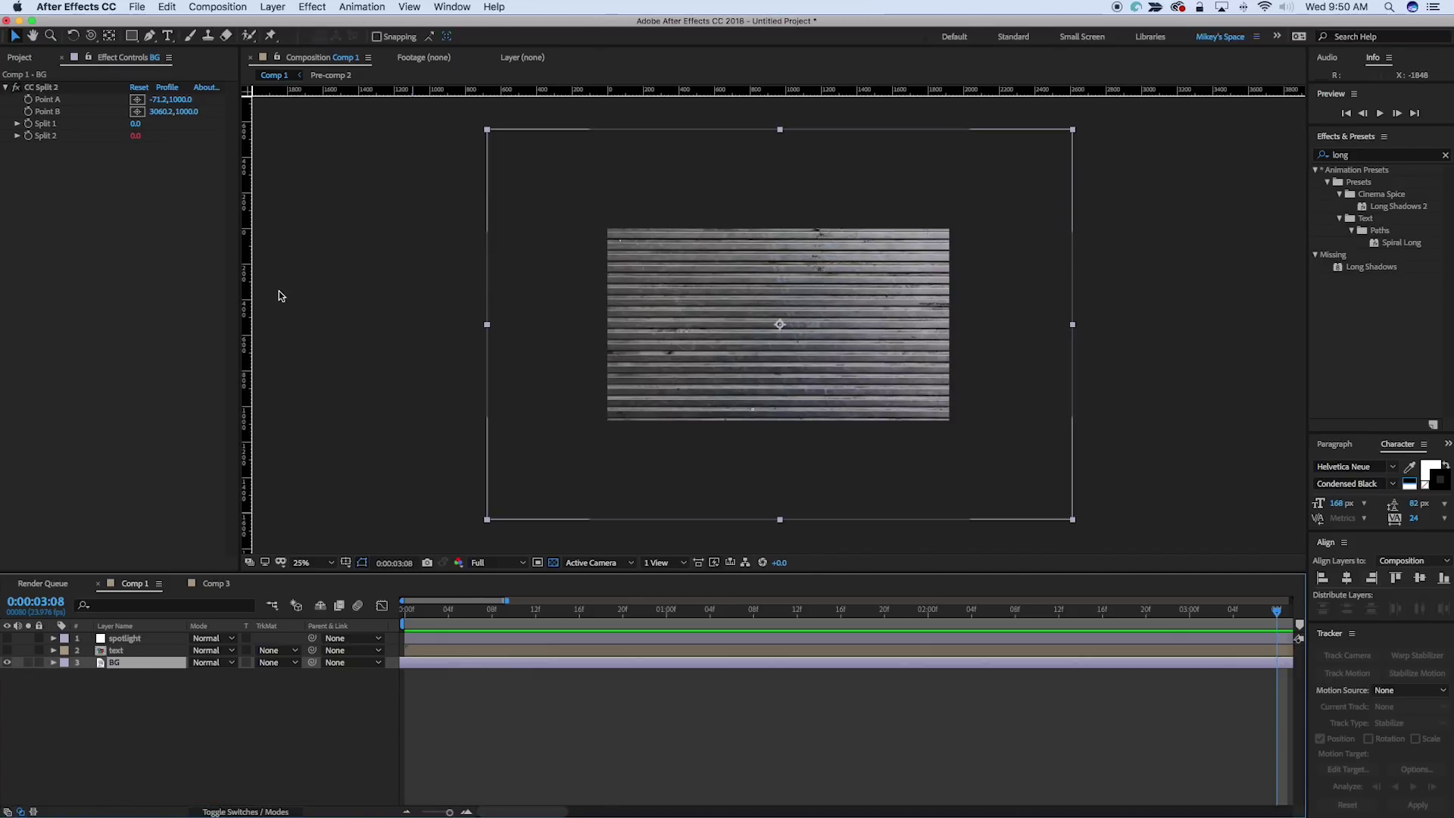
# Move BG's Point A to about 1107.7, 1000 and Point B to about 1896, 1000, and set Split 1 to 248
pyautogui.click(71, 89)
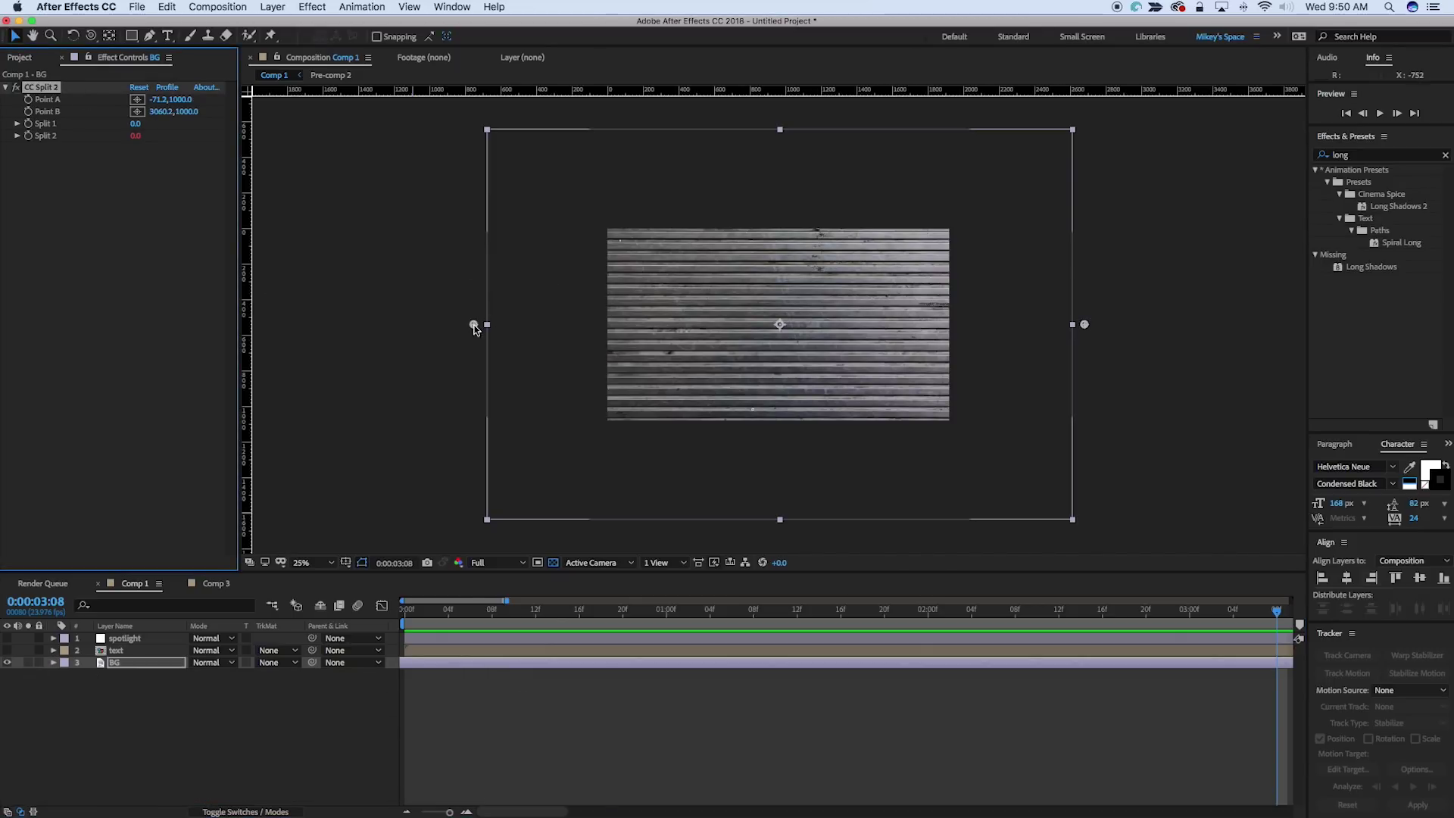
pyautogui.moveTo(473, 324); pyautogui.dragTo(703, 324)
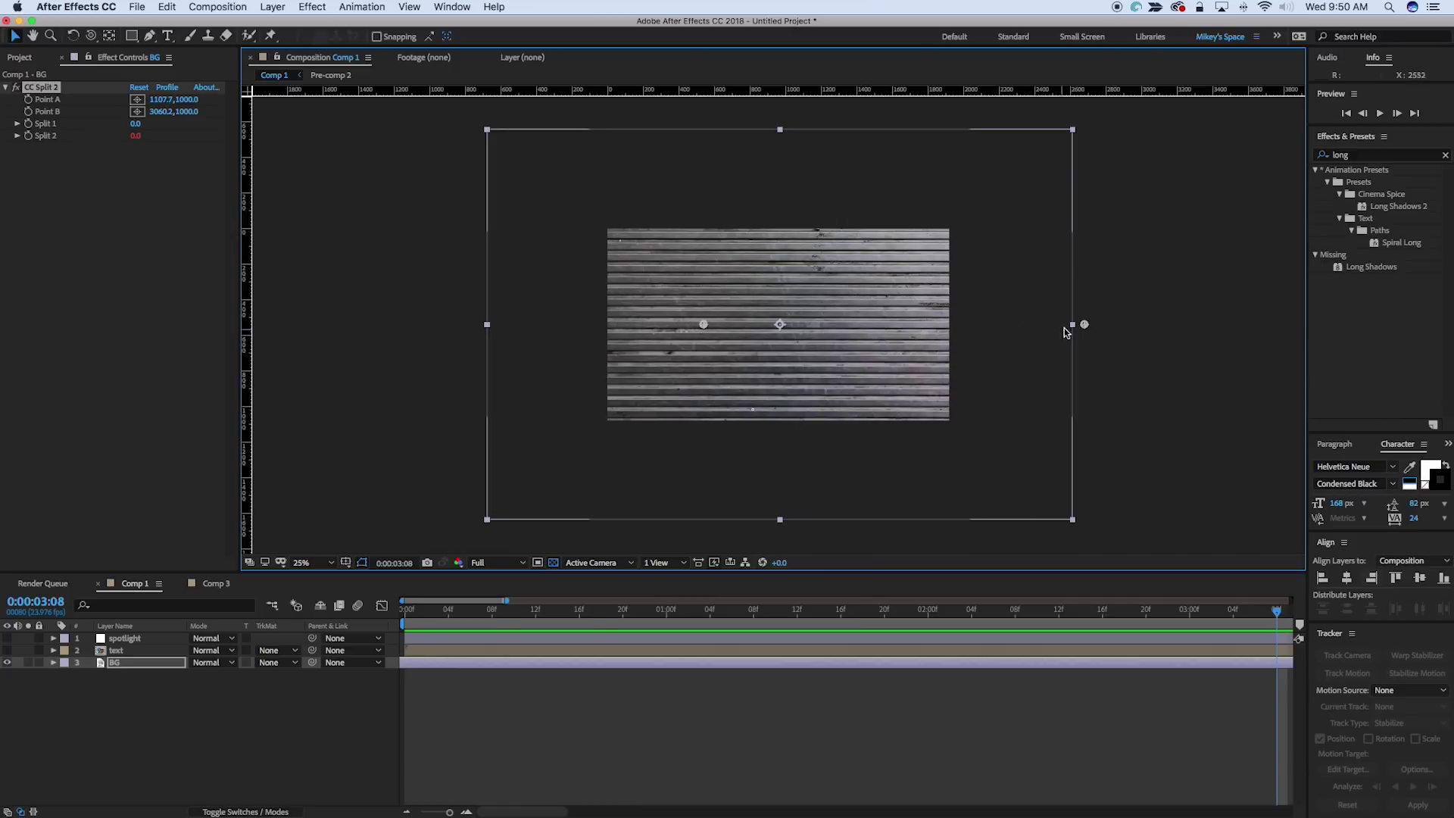
pyautogui.moveTo(1086, 325); pyautogui.dragTo(866, 326)
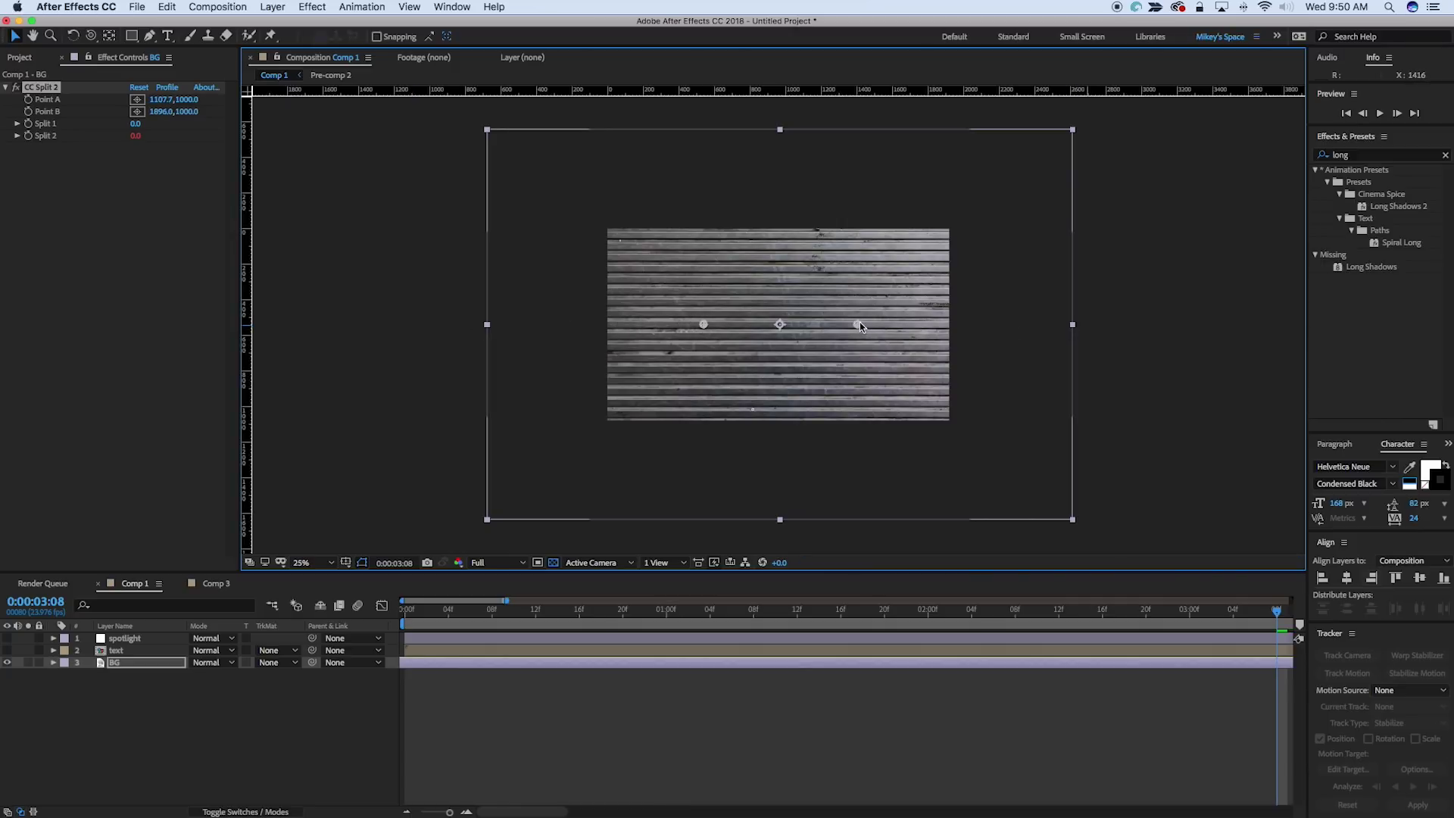
pyautogui.moveTo(138, 127); pyautogui.dragTo(354, 159)
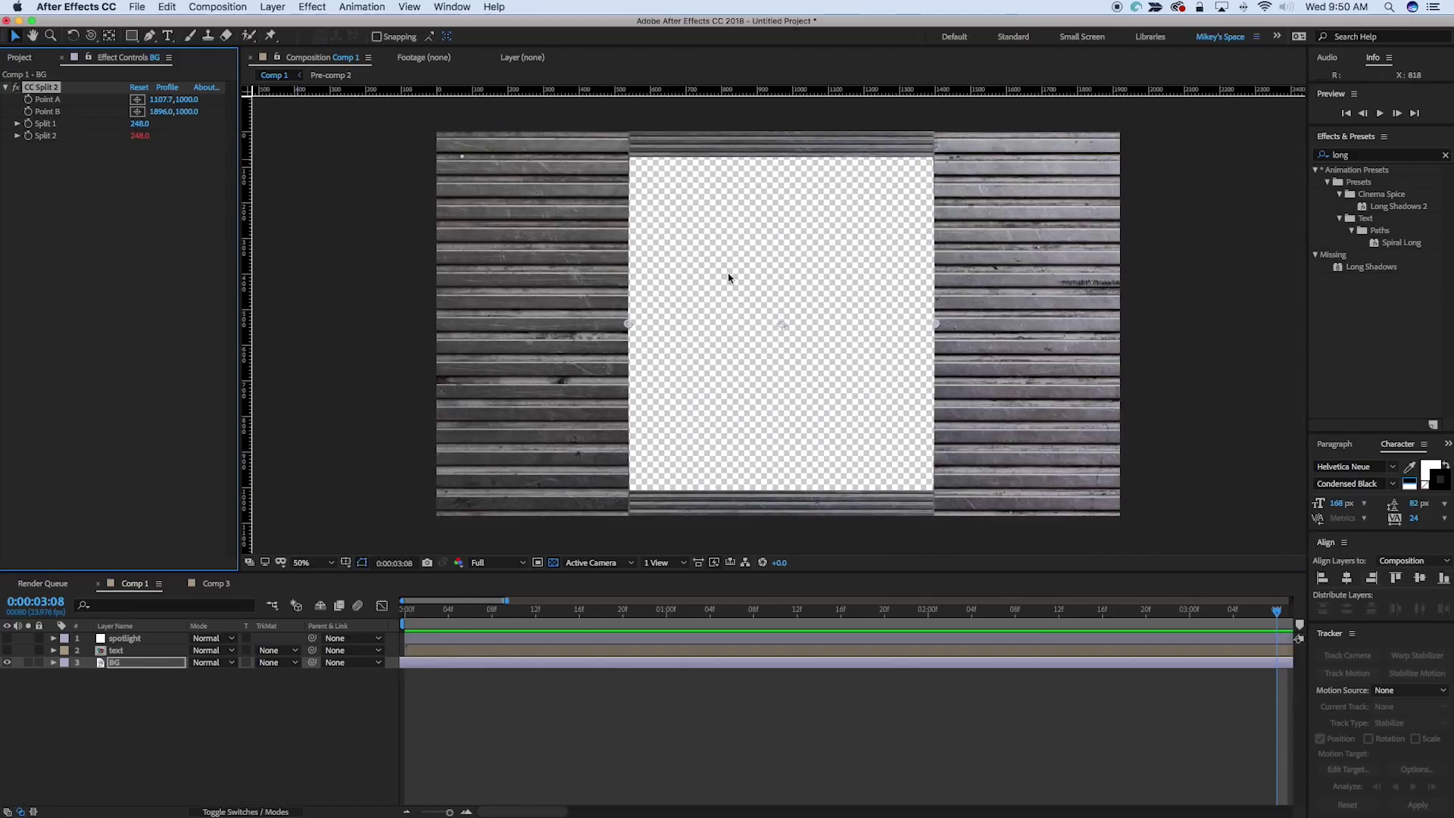
# Narrow BG's opening by moving Point A to about 1279.2, 1000 and Point B to about 1686.1, 1000, and set Split 1 to 248
pyautogui.press('.')
pyautogui.moveTo(633, 324); pyautogui.dragTo(695, 324)
pyautogui.moveTo(923, 325); pyautogui.dragTo(841, 325)
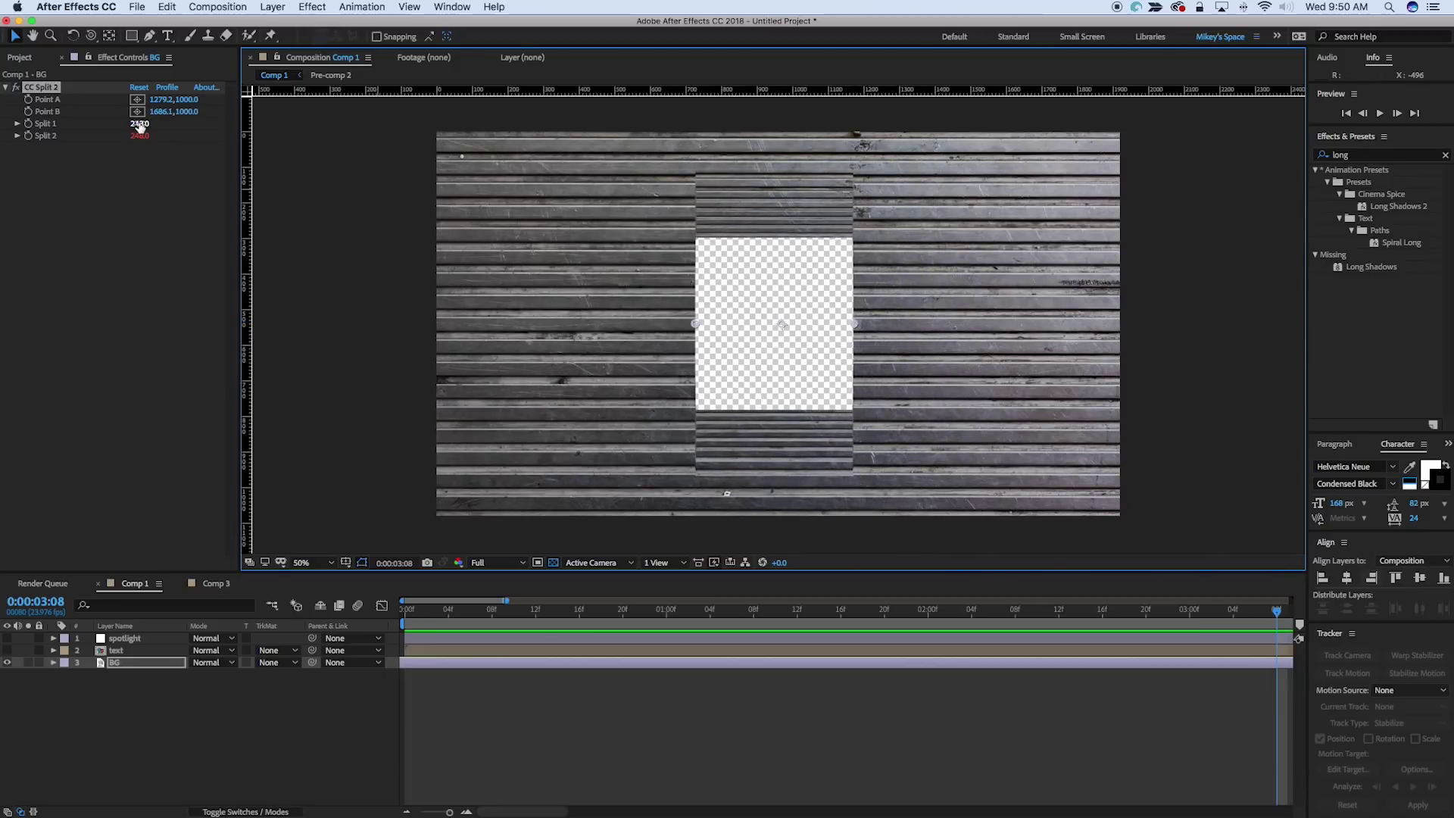
pyautogui.moveTo(140, 127); pyautogui.dragTo(357, 152)
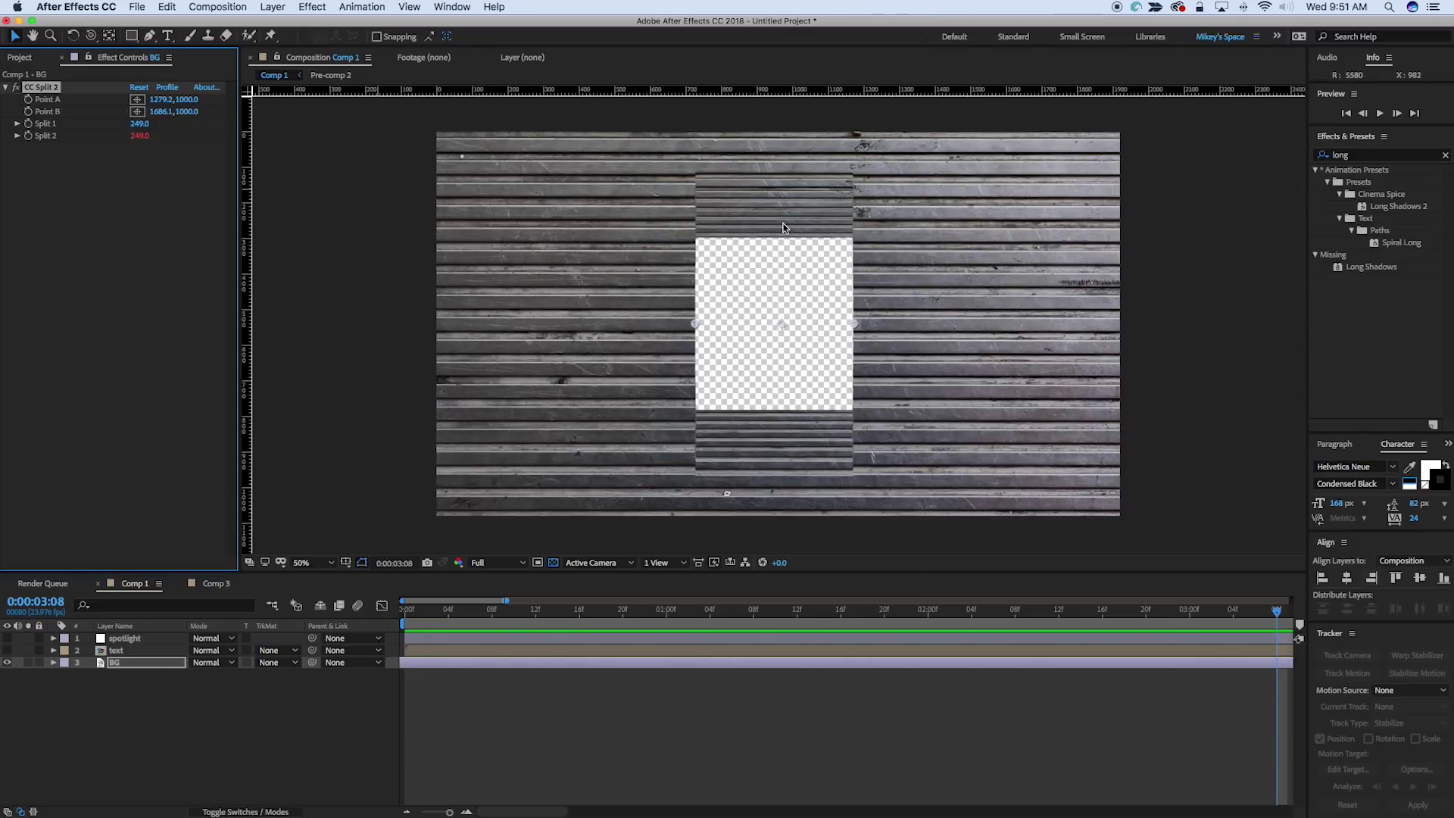
pyautogui.moveTo(141, 129); pyautogui.dragTo(489, 187)
# Close the rectangular opening in BG by setting Split 1 to 0, and reopen it by raising Split 1 to 250
pyautogui.scroll(2, 751, 206)
pyautogui.scroll(5, 695, 273)
pyautogui.hscroll(3, 758, 242)
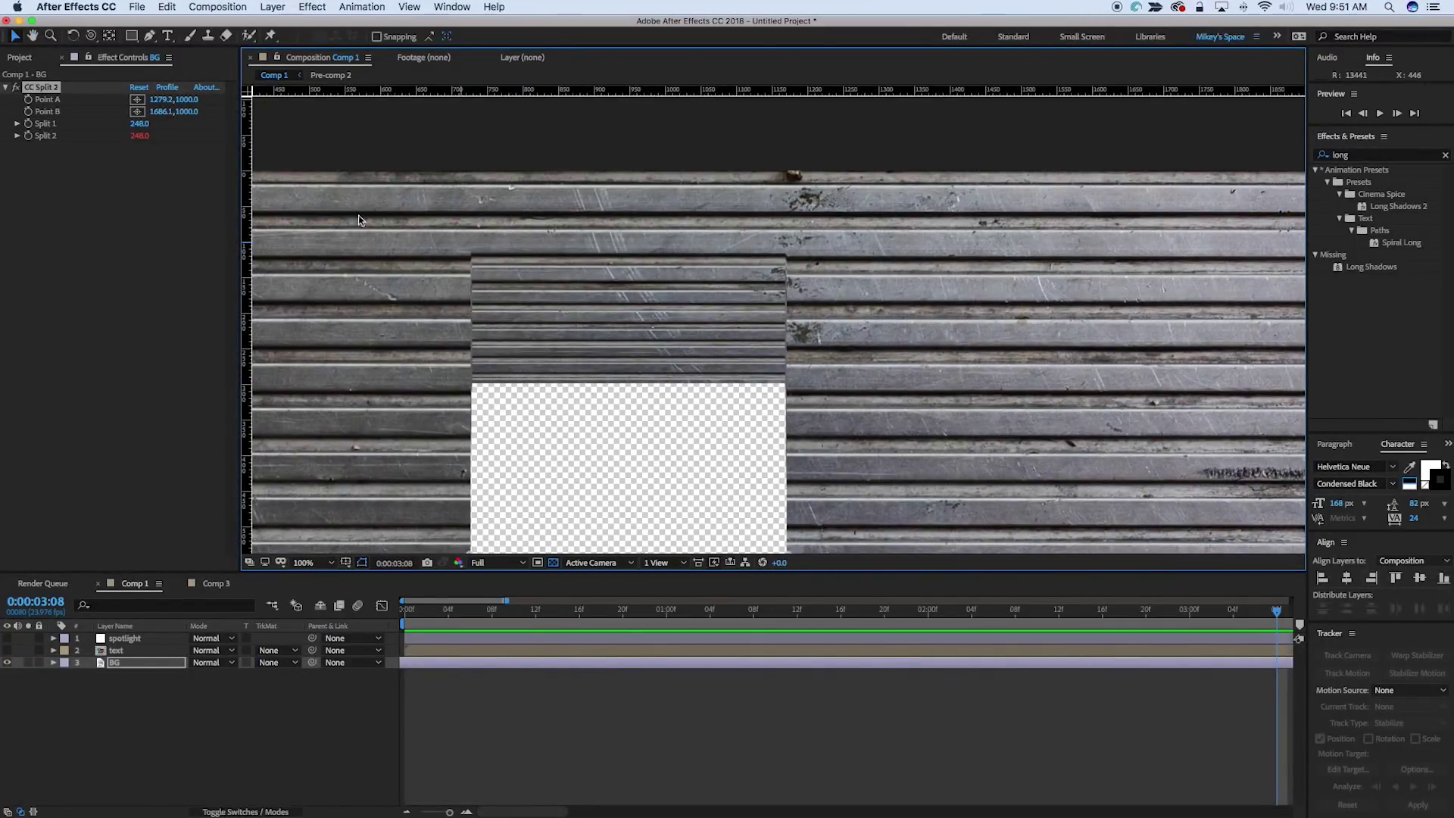
pyautogui.scroll(-3, 679, 319)
pyautogui.moveTo(679, 320); pyautogui.dragTo(634, 227)
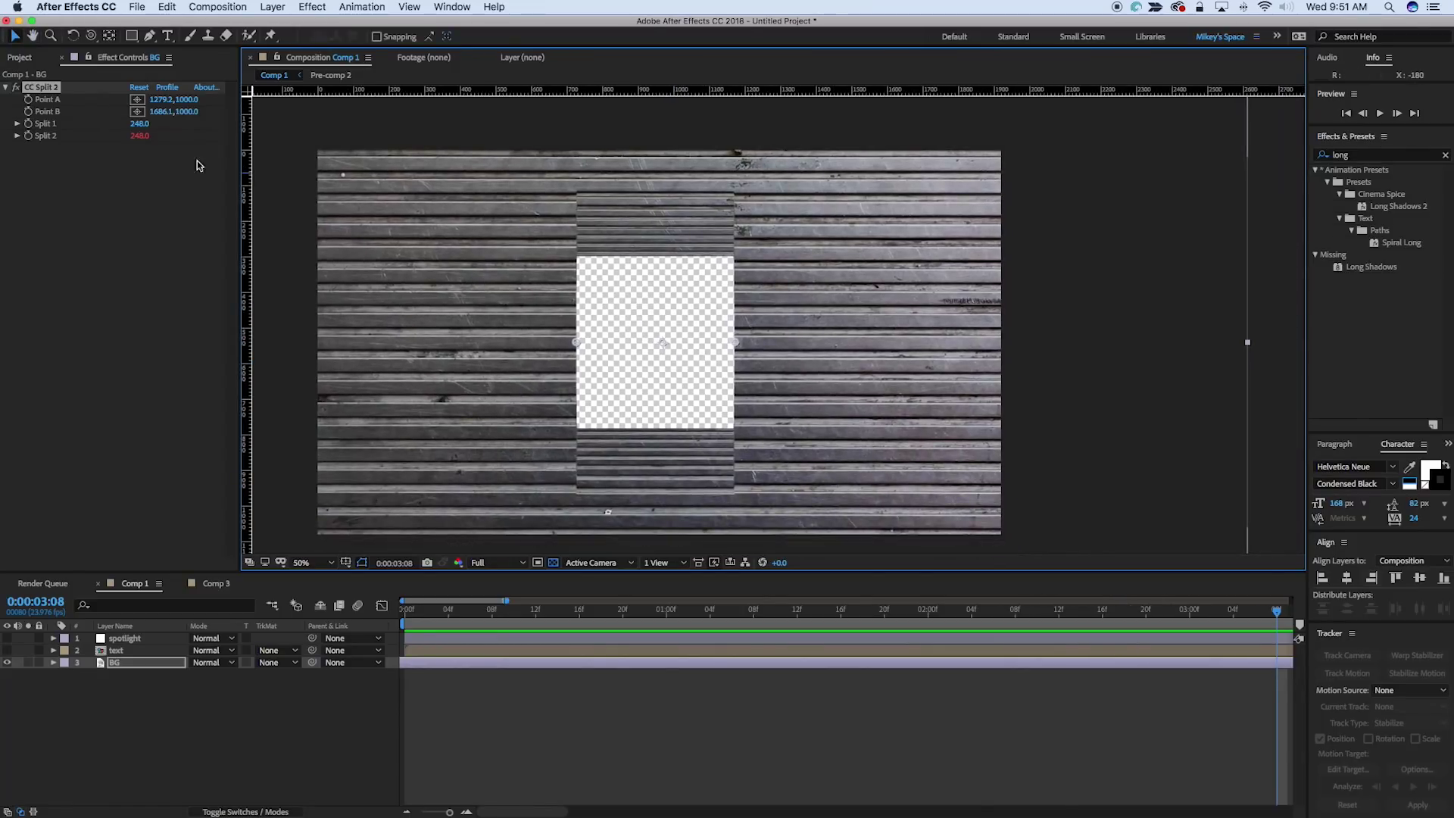
pyautogui.click(139, 123)
pyautogui.write('0')
pyautogui.press('Return')
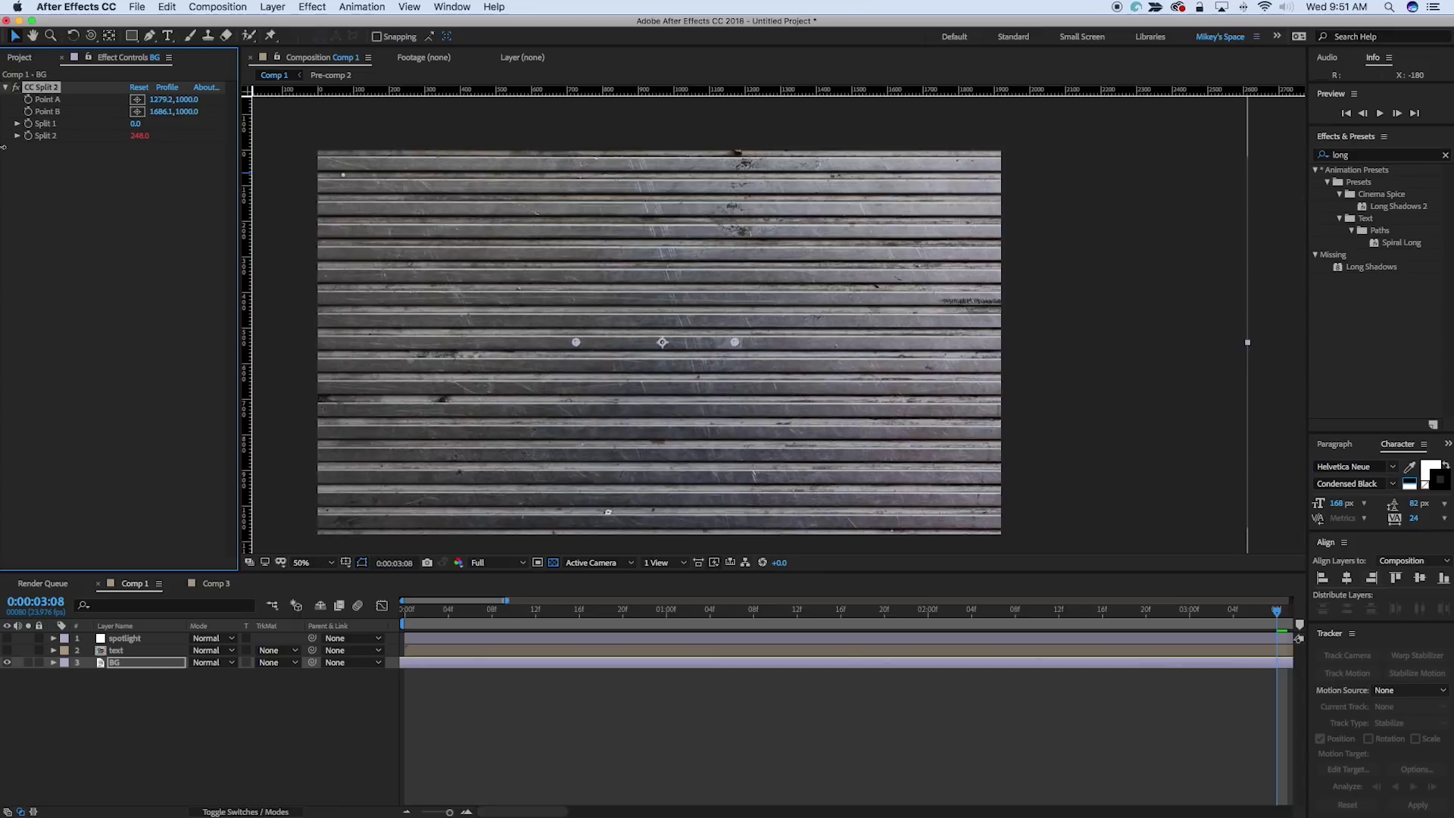
pyautogui.moveTo(3, 146); pyautogui.dragTo(330, 182)
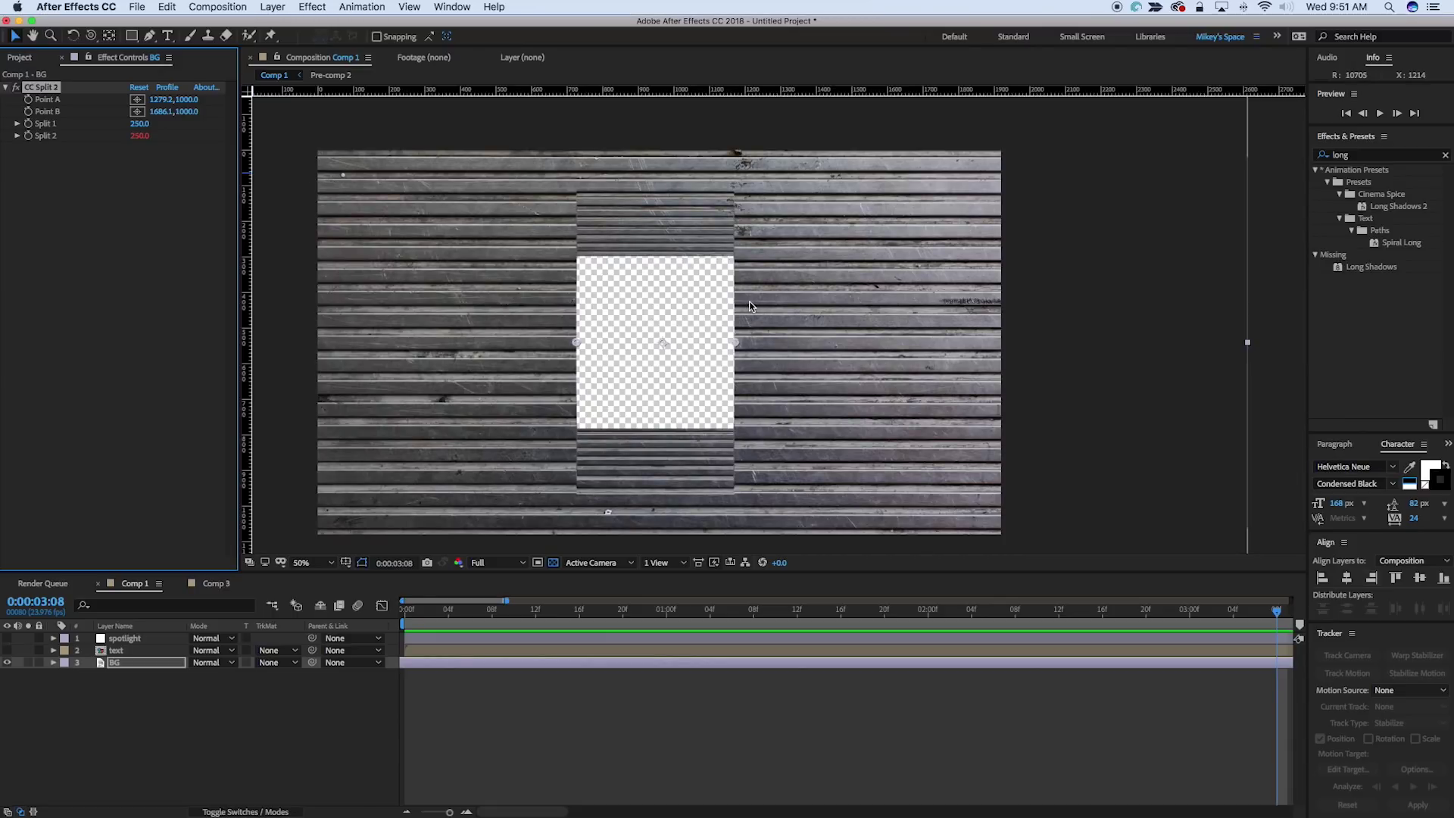
# Widen the split beyond the frame with Point A at about 9.1, 1007.3 and Point B at about 2759.1, 1032.8, and reduce Split 1 to 1
pyautogui.scroll(-1, 748, 274)
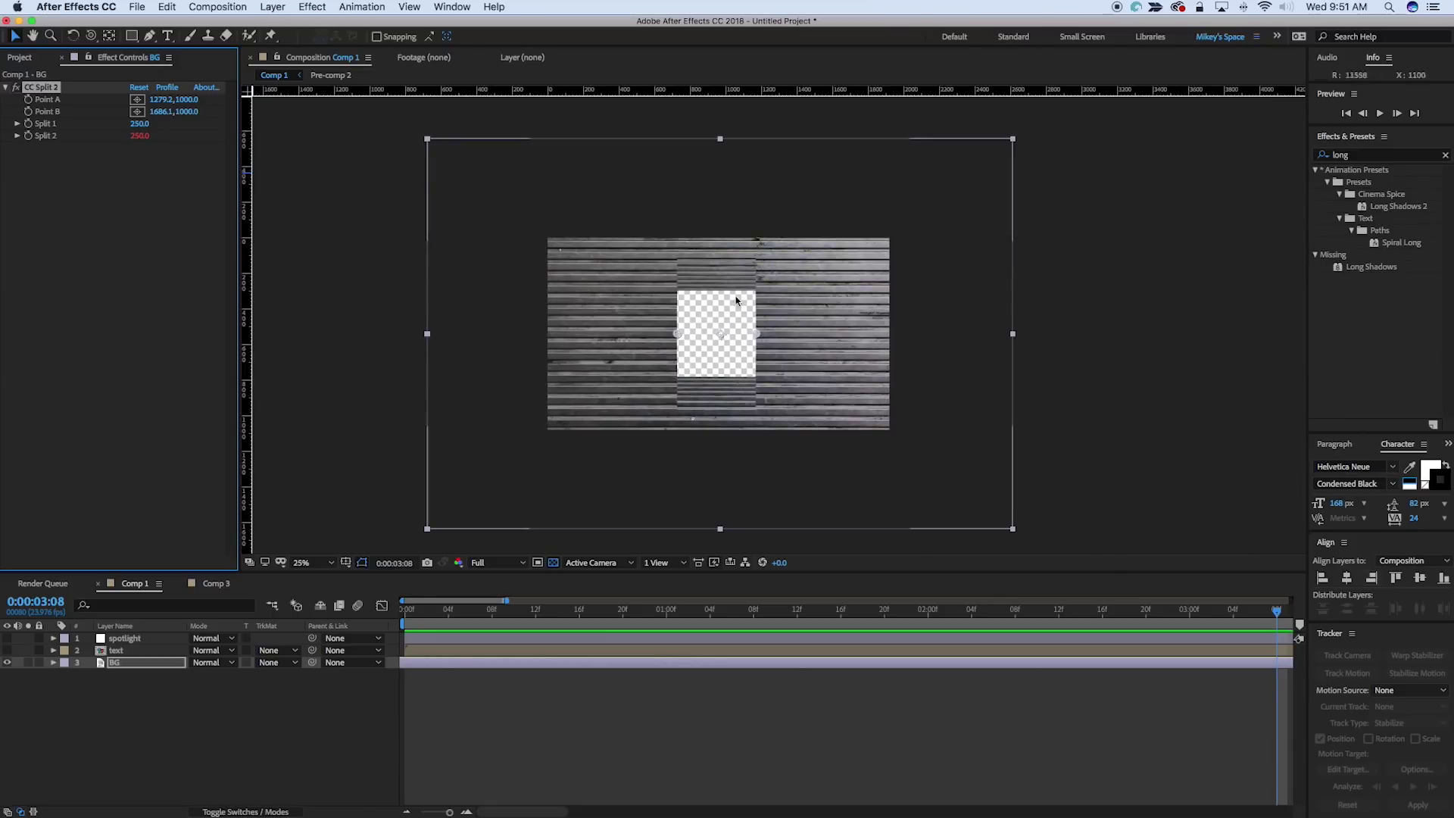
pyautogui.moveTo(673, 334); pyautogui.dragTo(428, 337)
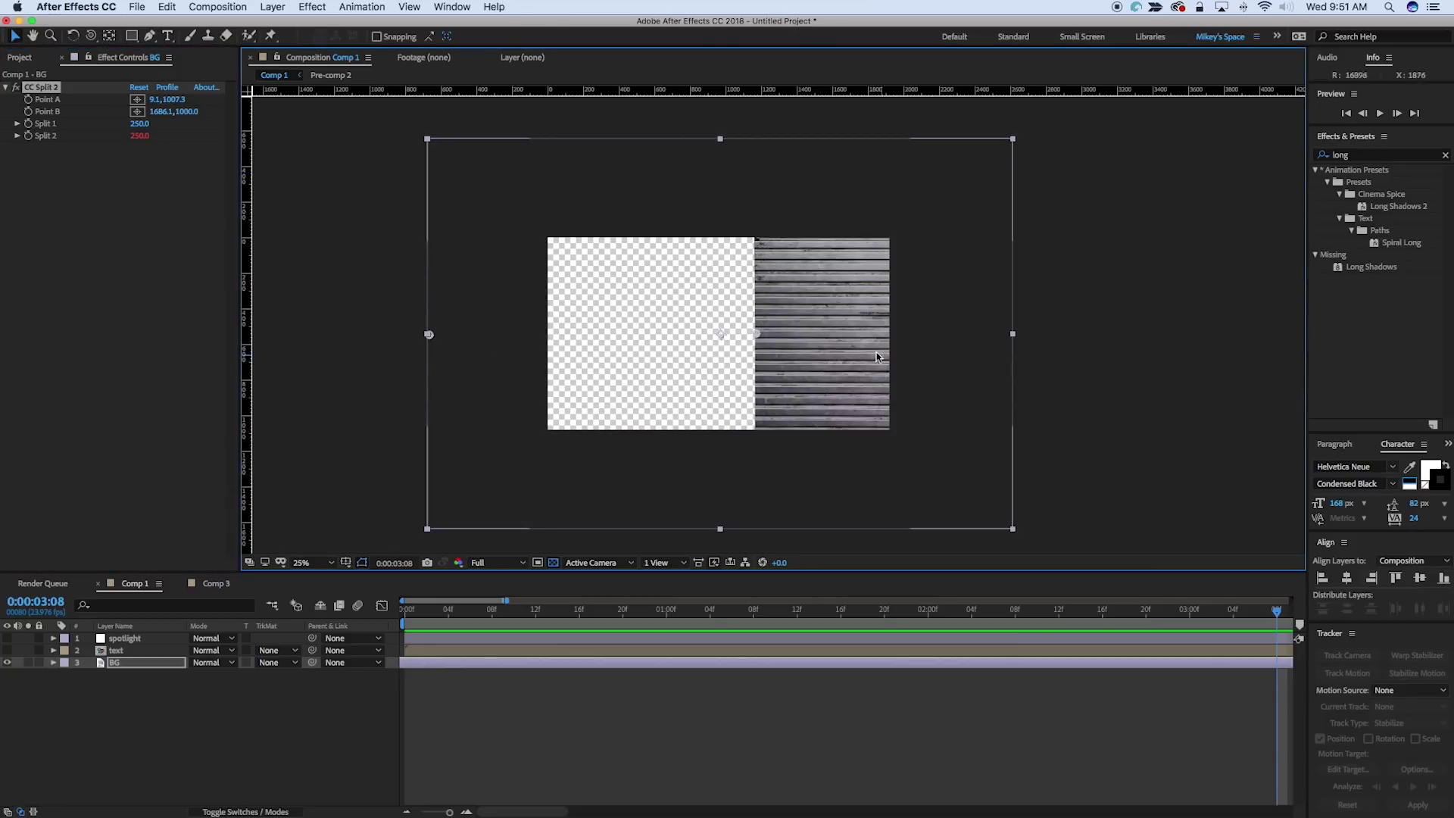
pyautogui.moveTo(760, 336); pyautogui.dragTo(966, 340)
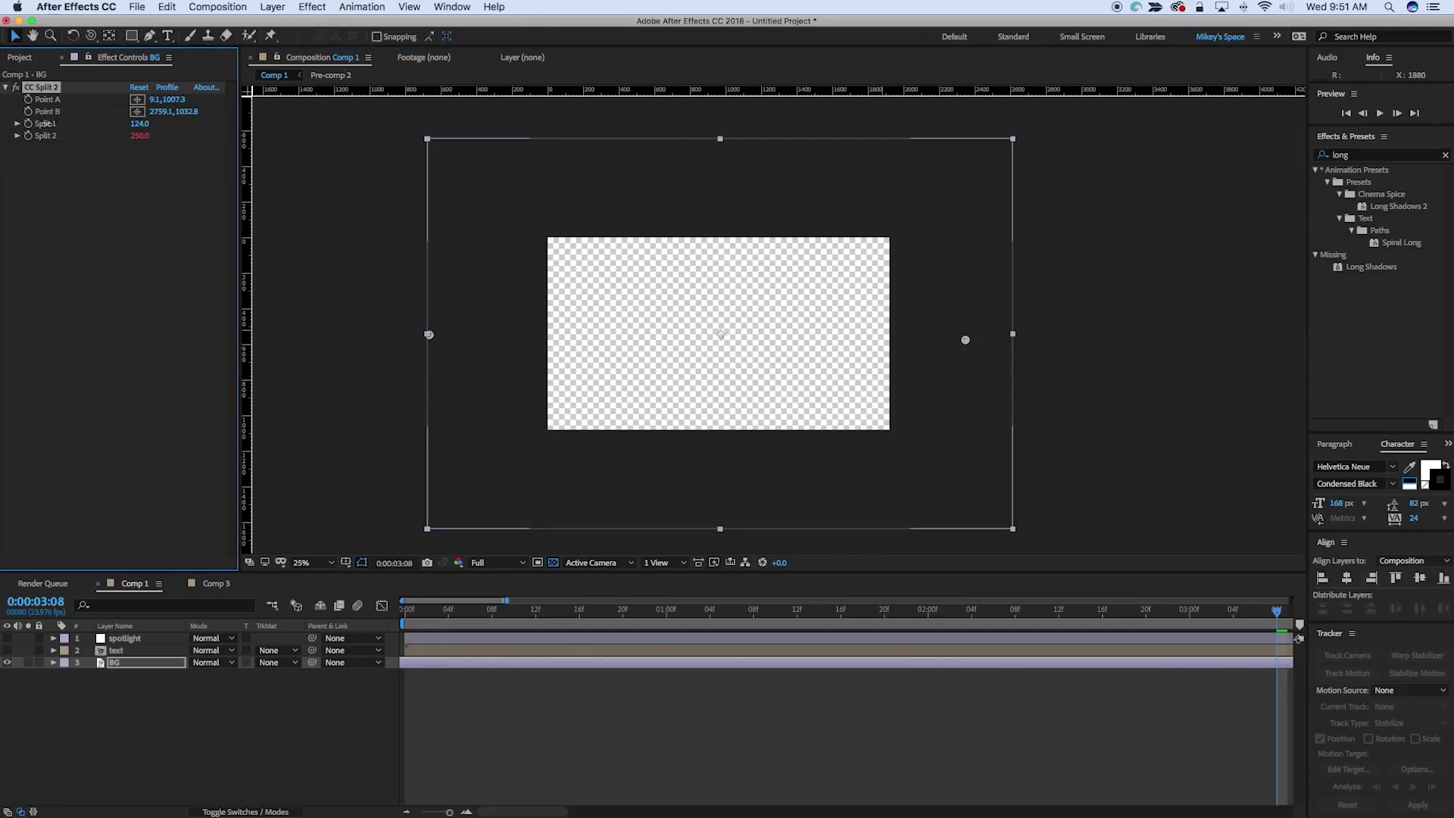
pyautogui.moveTo(140, 135); pyautogui.dragTo(100, 124)
pyautogui.moveTo(107, 124); pyautogui.dragTo(95, 124)
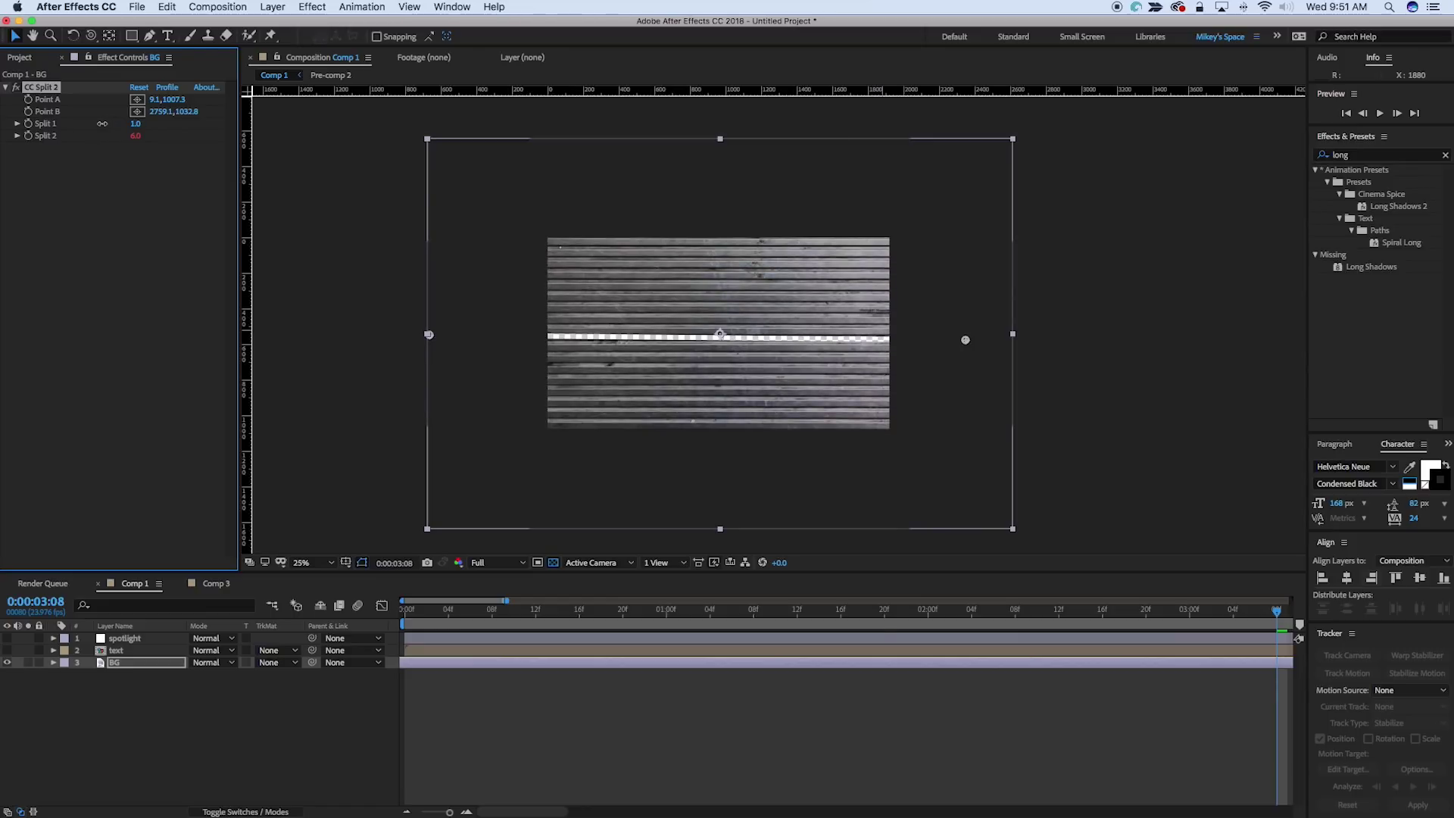
# Angle the split steeply with Point A at about 1436.1, 2105.8 and Point B at about 1569.3, 229.9, and close it with Split 1 at 0
pyautogui.moveTo(965, 339); pyautogui.dragTo(800, 201)
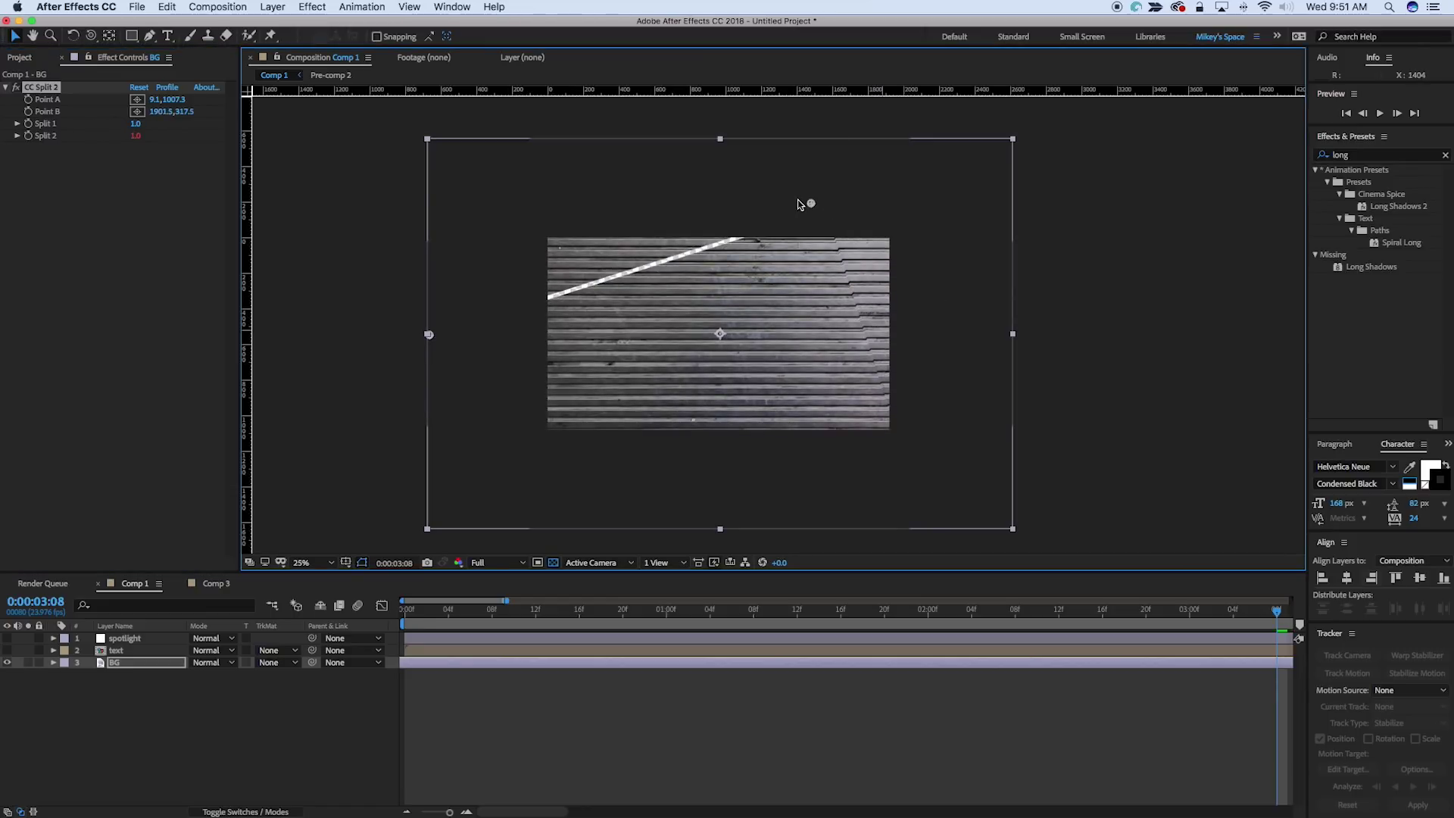
pyautogui.moveTo(428, 334); pyautogui.dragTo(710, 549)
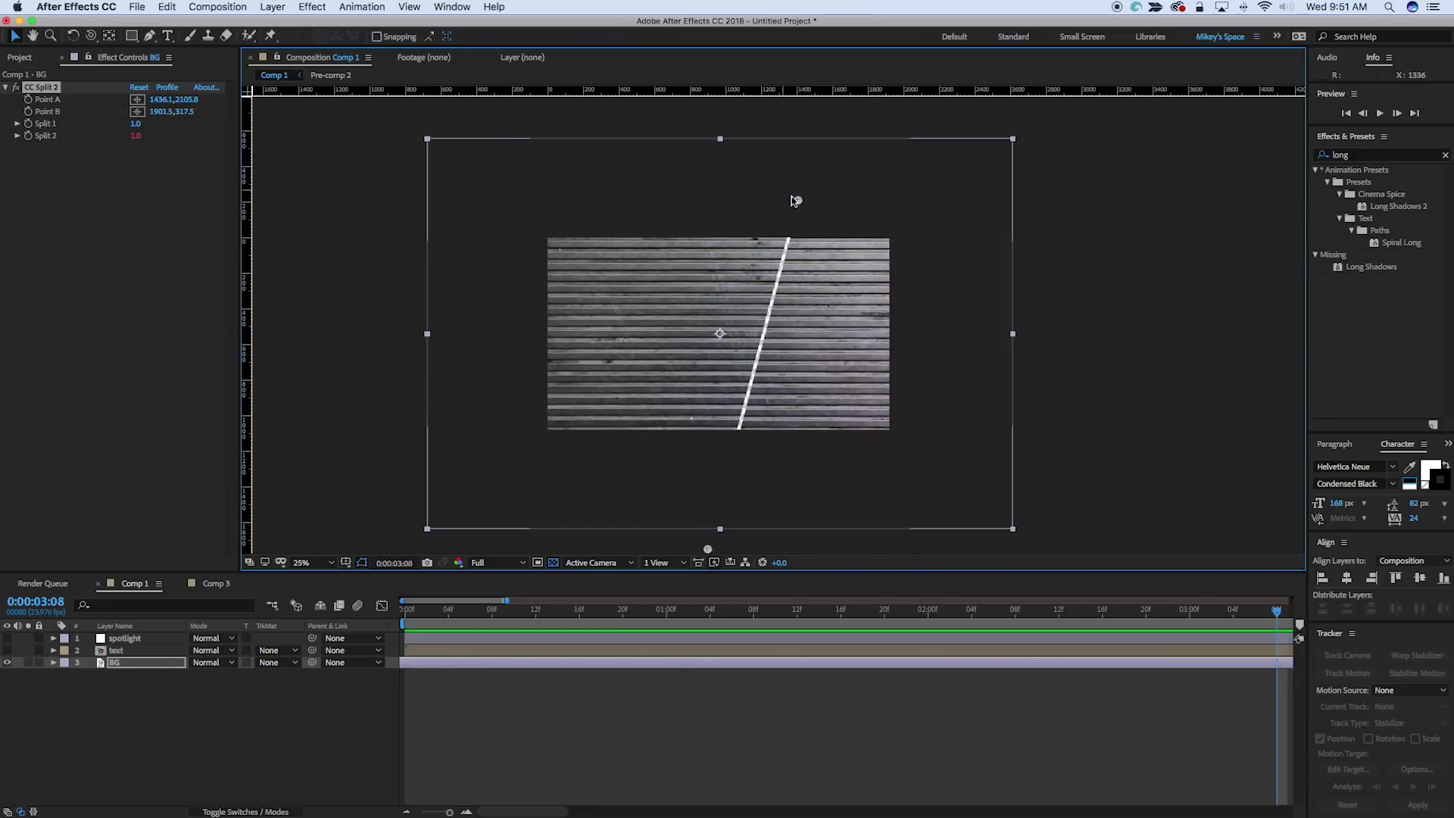
pyautogui.moveTo(799, 201); pyautogui.dragTo(734, 183)
pyautogui.moveTo(139, 128); pyautogui.dragTo(27, 115)
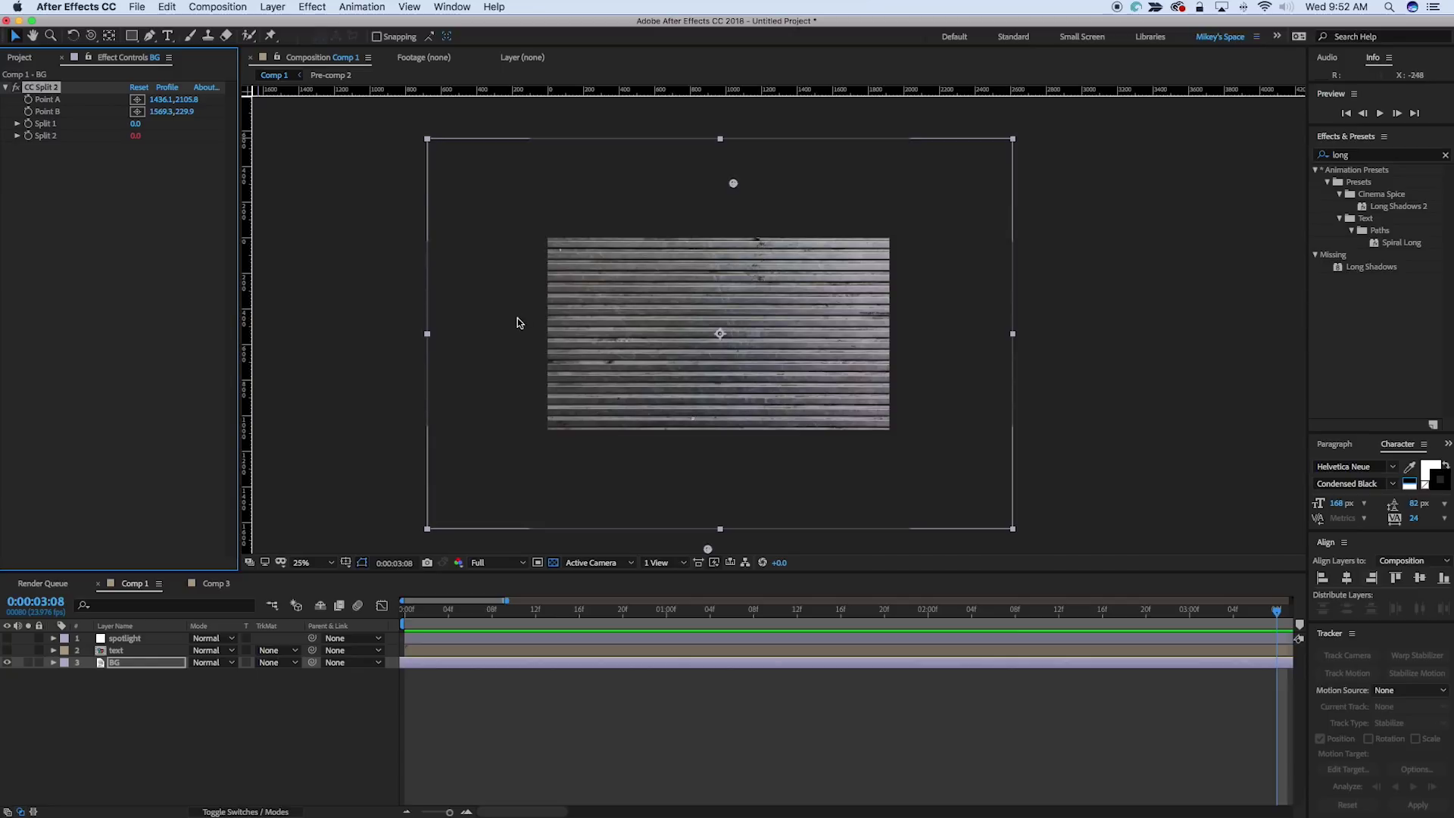
# Review the portrait's spiky split in Comp 3 and return to Comp 1
pyautogui.click(217, 584)
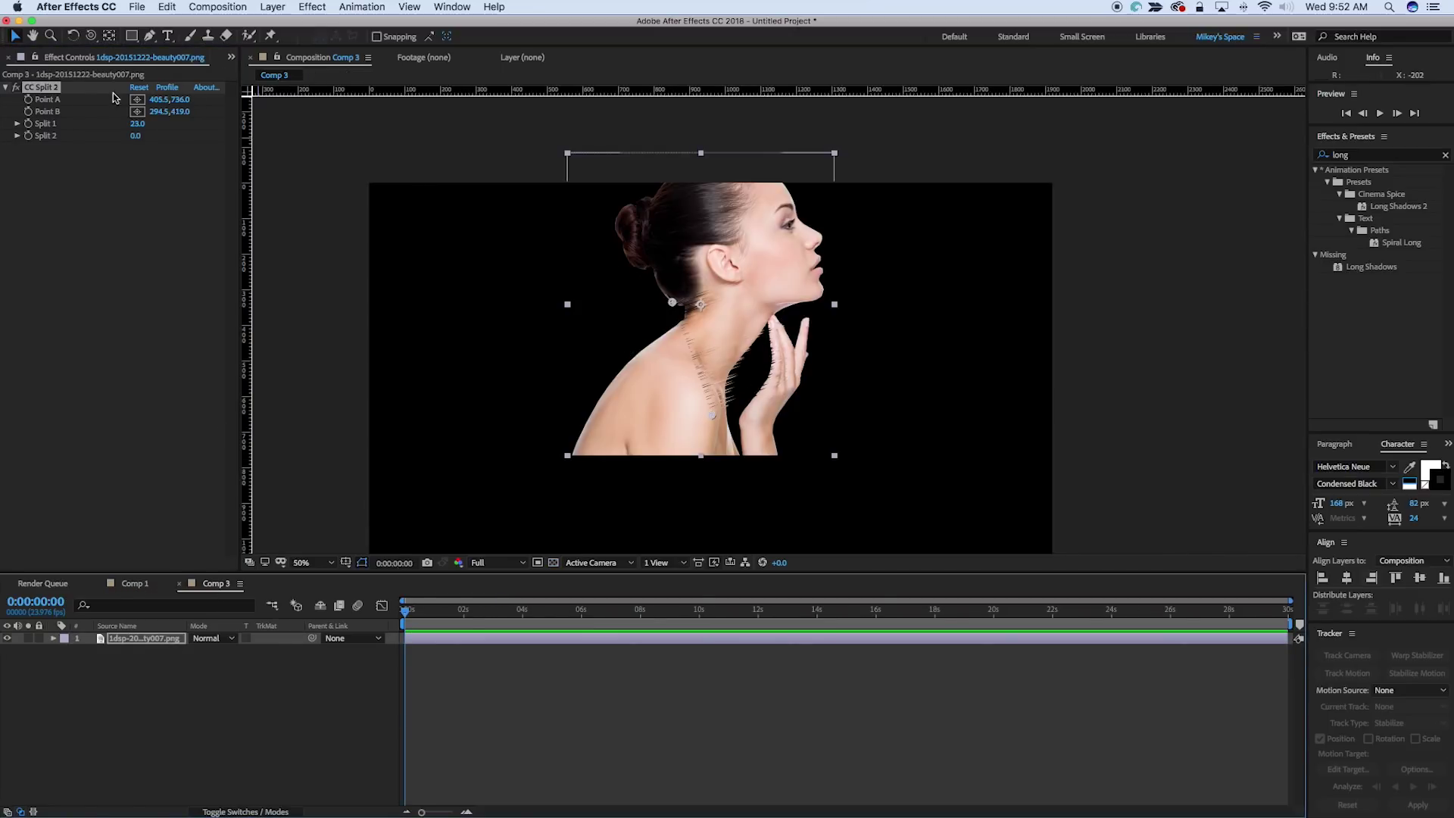
pyautogui.click(135, 584)
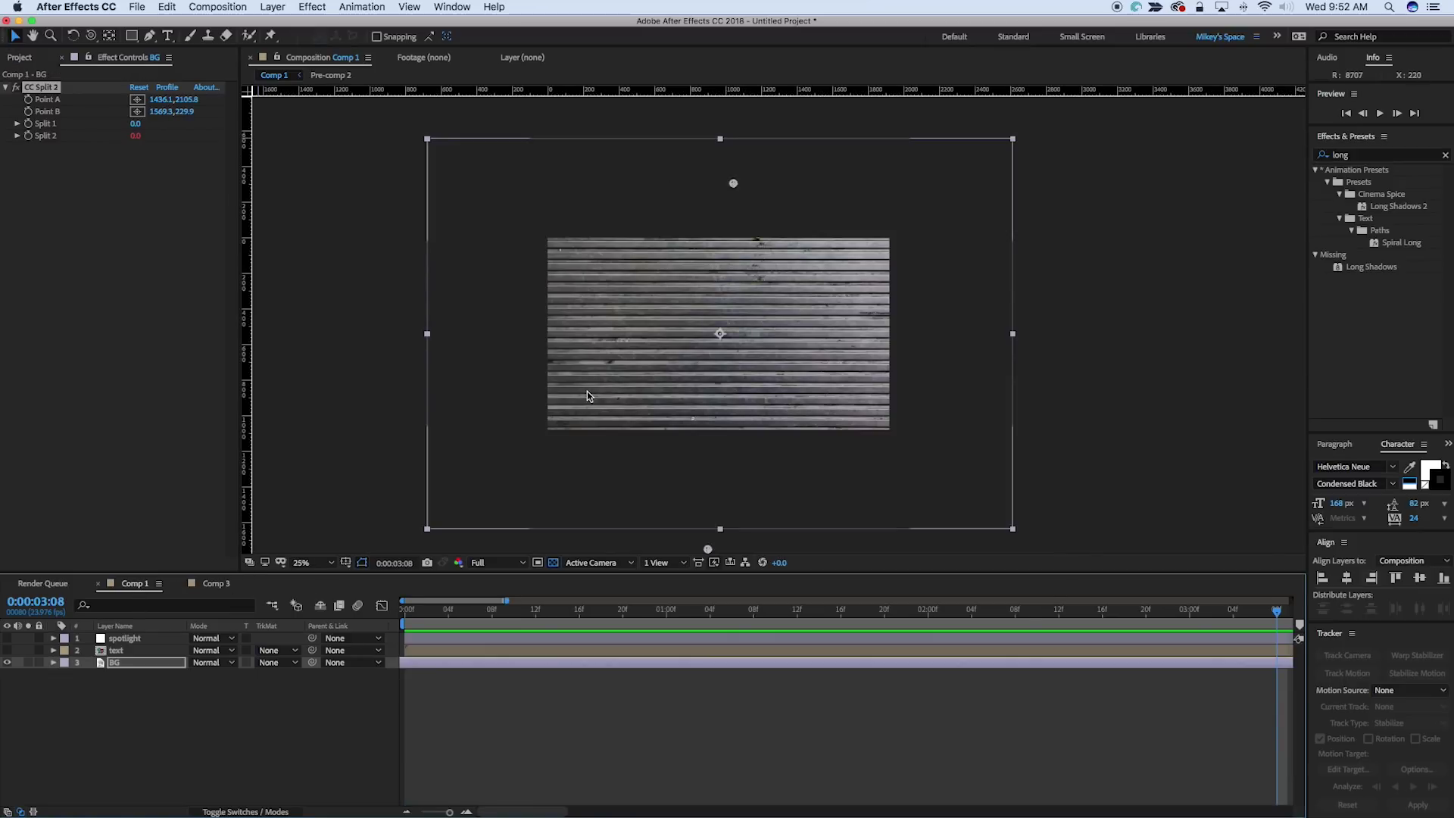